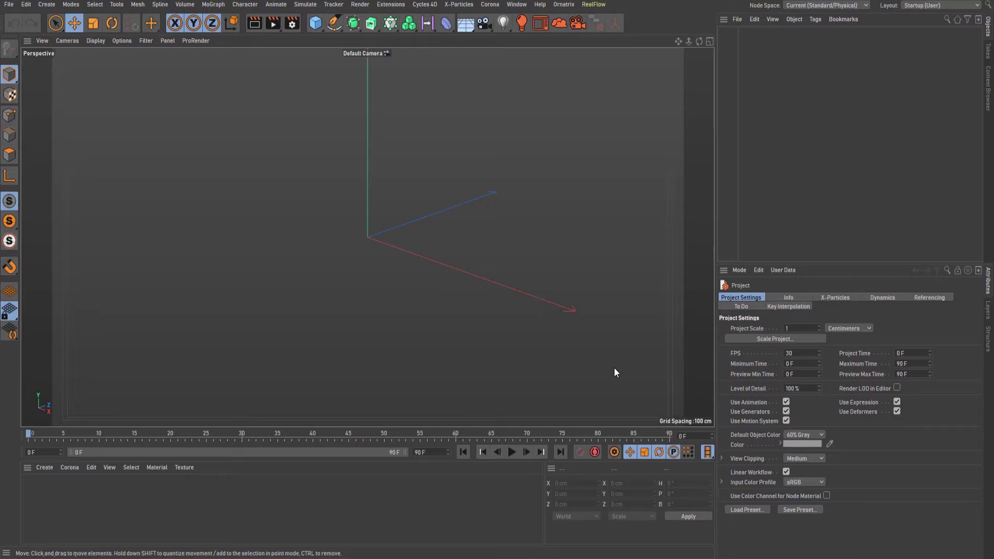
- Add a sphere with a 161 cm radius, 28 segments and Icosahedron type
{"action": "key", "text": "alt+f"}
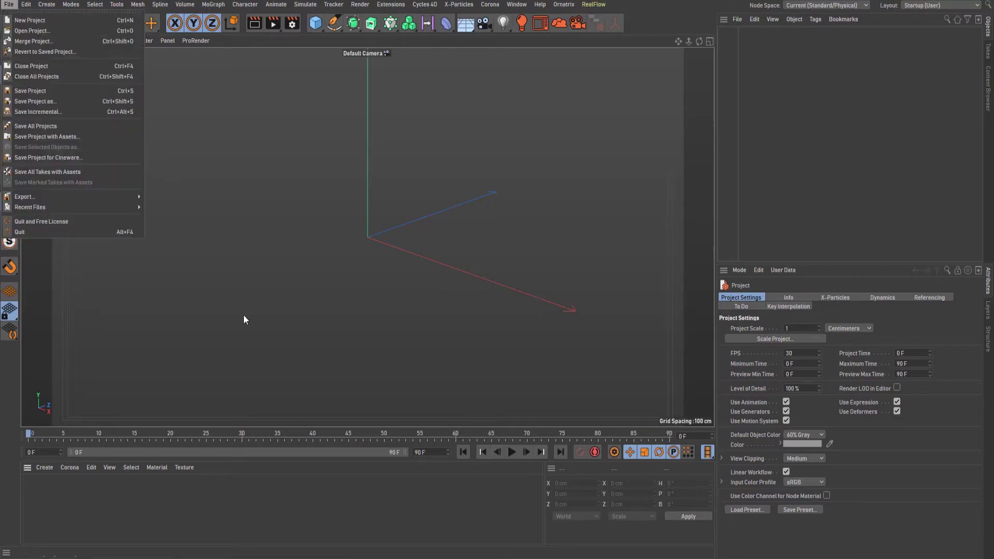
{"action": "key", "text": "Escape"}
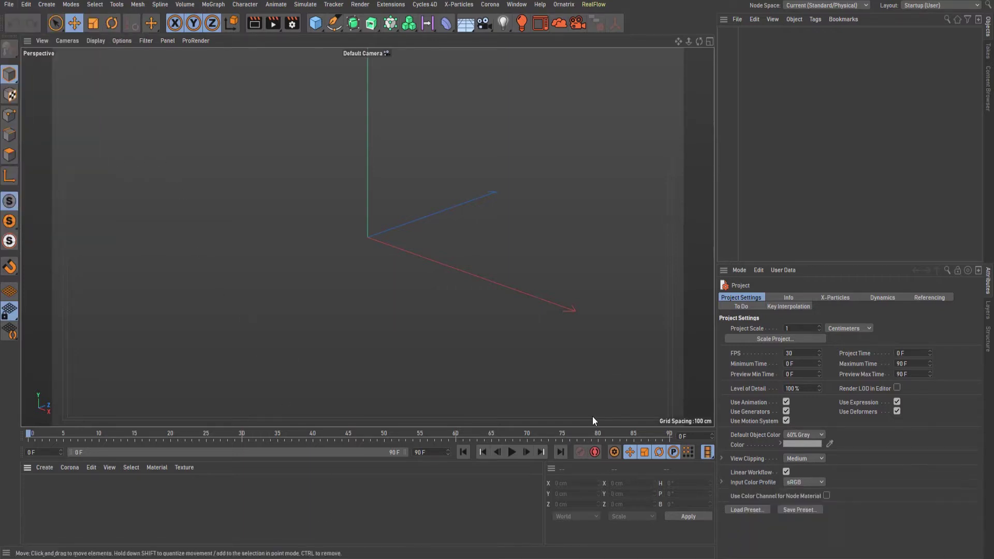
{"action": "key", "text": "ctrl+shift+s"}
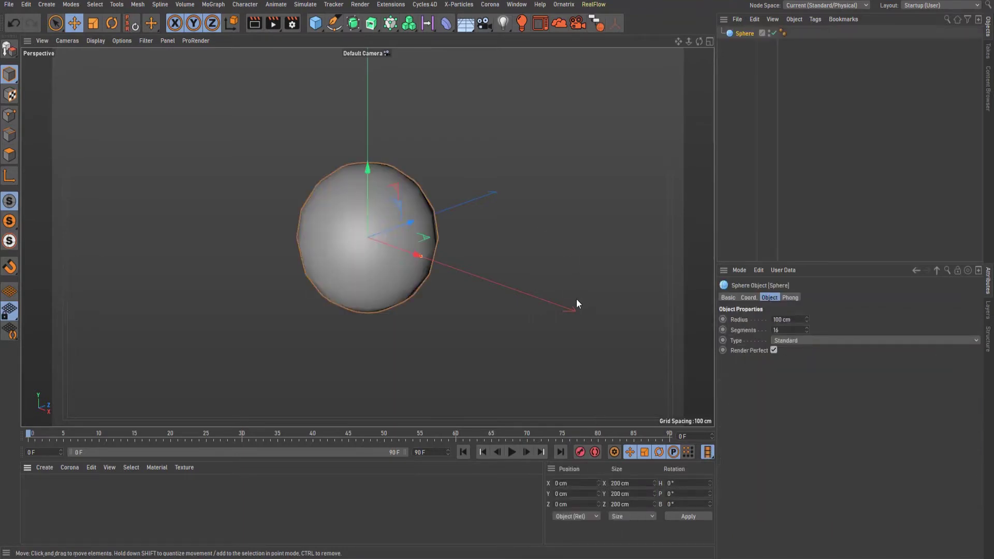
{"action": "left_click", "coordinate": [788, 320]}
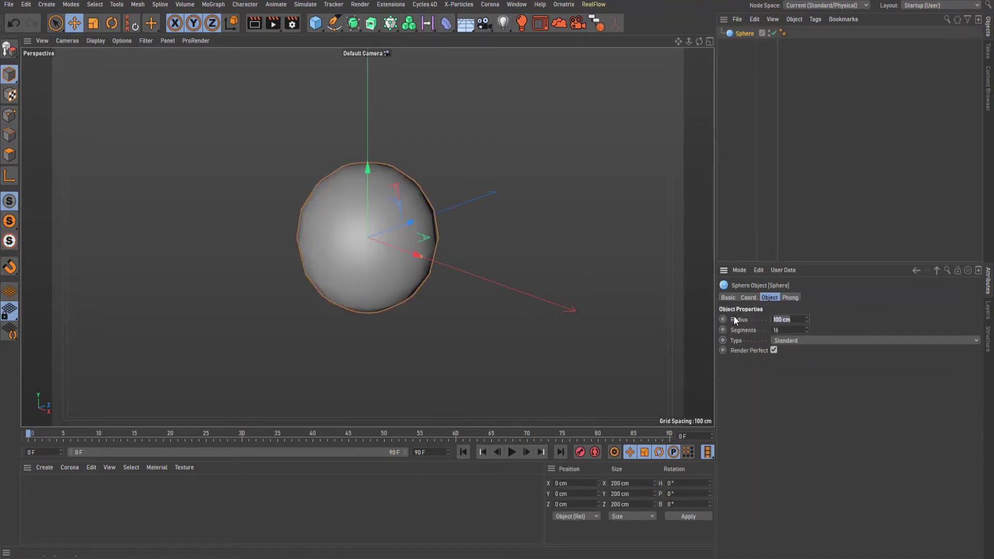
{"action": "type", "text": "161"}
{"action": "key", "text": "Tab"}
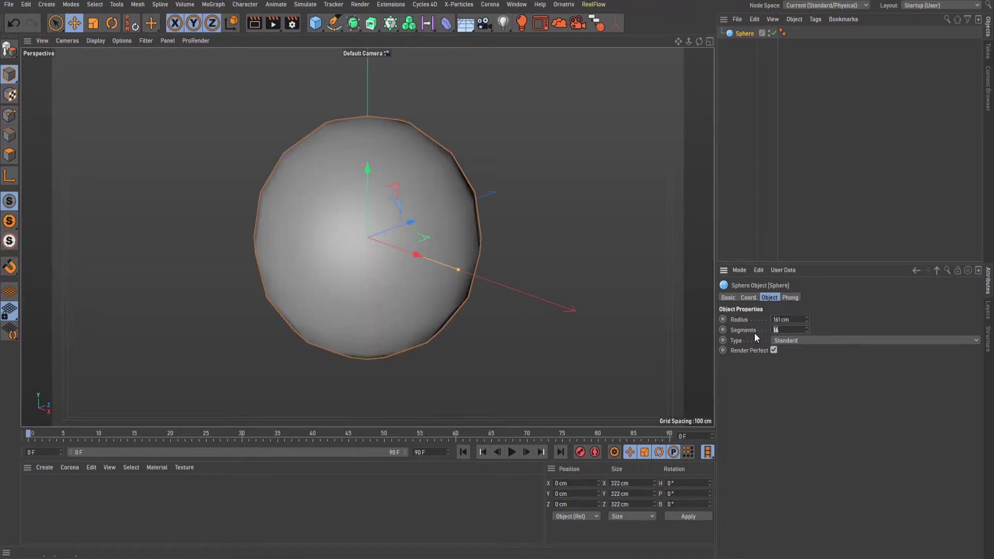
{"action": "left_click", "coordinate": [798, 340]}
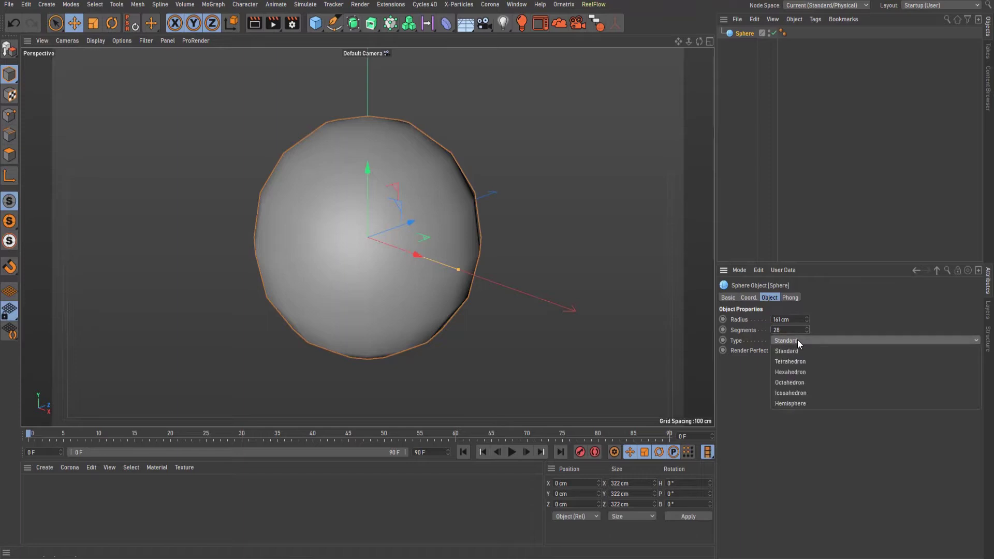
{"action": "left_click", "coordinate": [796, 392]}
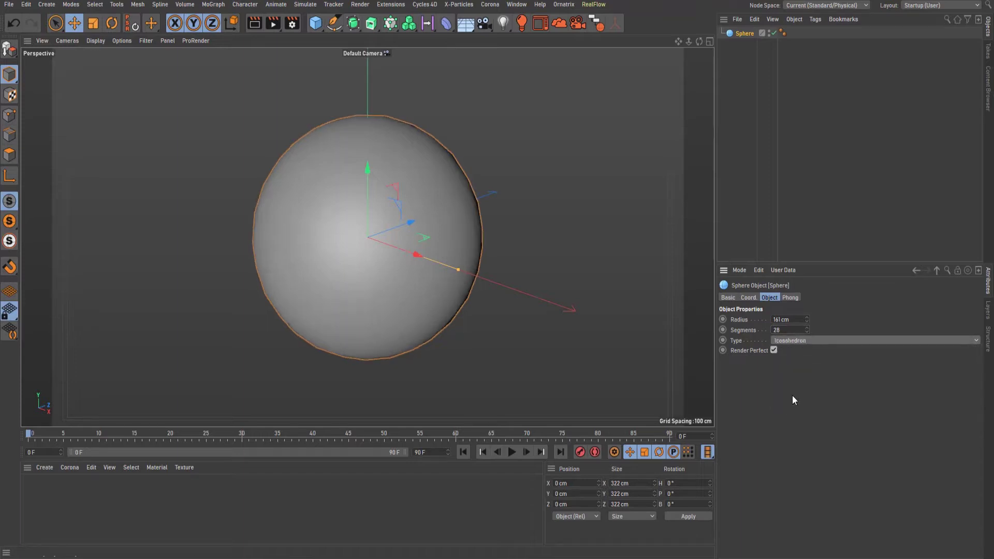
- Add a cylinder to the scene and hide the sphere from the viewport
{"action": "left_click", "coordinate": [523, 353]}
{"action": "left_click", "coordinate": [741, 33]}
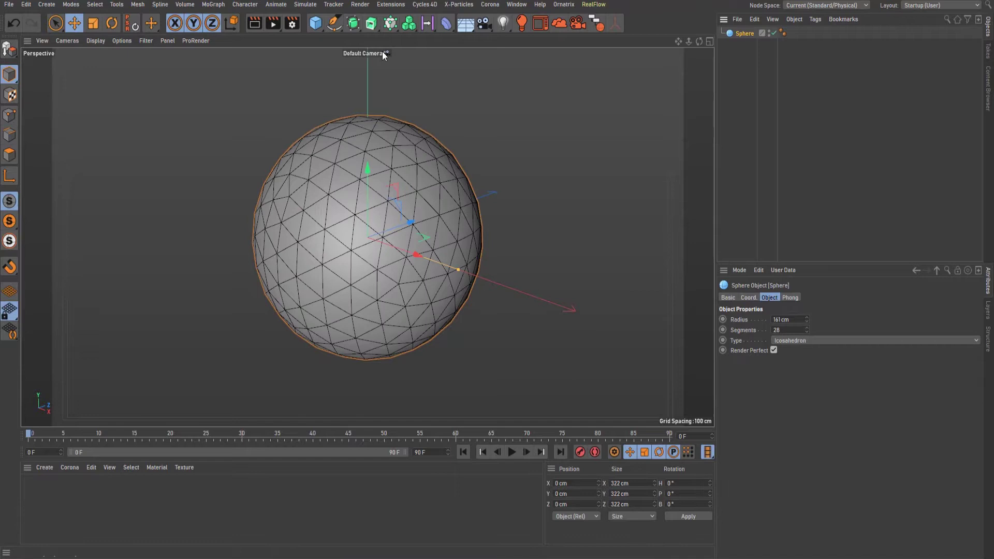
{"action": "left_click", "coordinate": [317, 25]}
{"action": "left_click", "coordinate": [518, 58]}
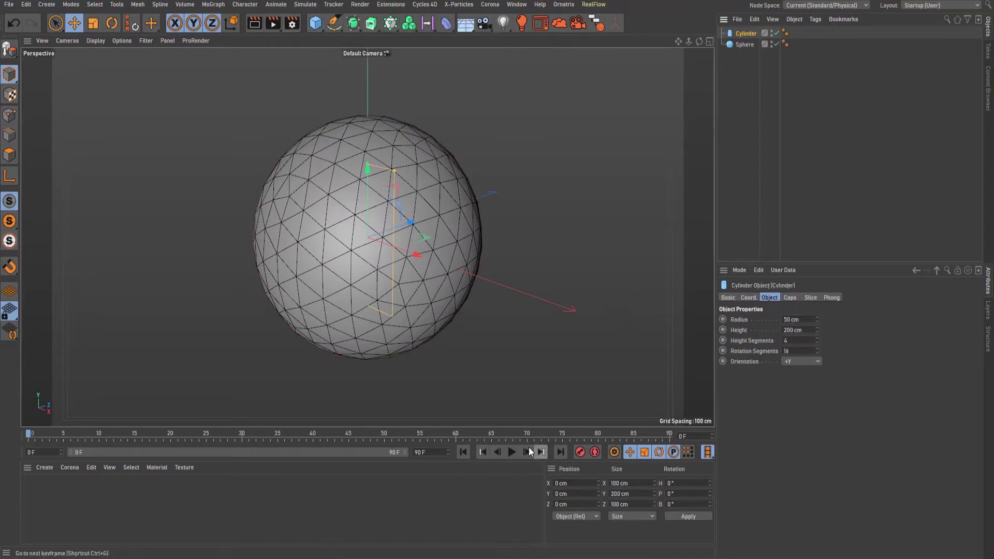
{"action": "left_click", "coordinate": [776, 44]}
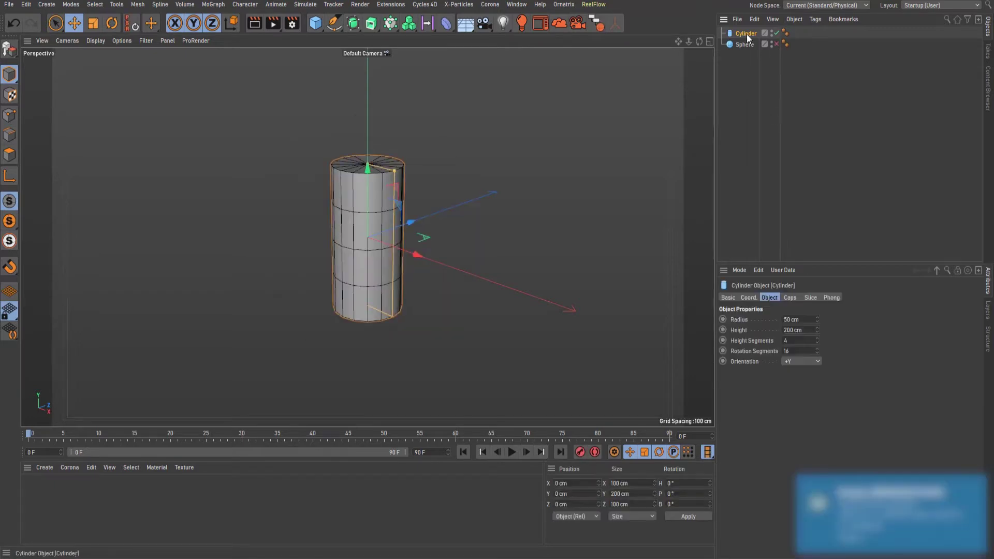
- Set the cylinder's radius to 11.5 cm and height to 25 cm
{"action": "left_click", "coordinate": [792, 320]}
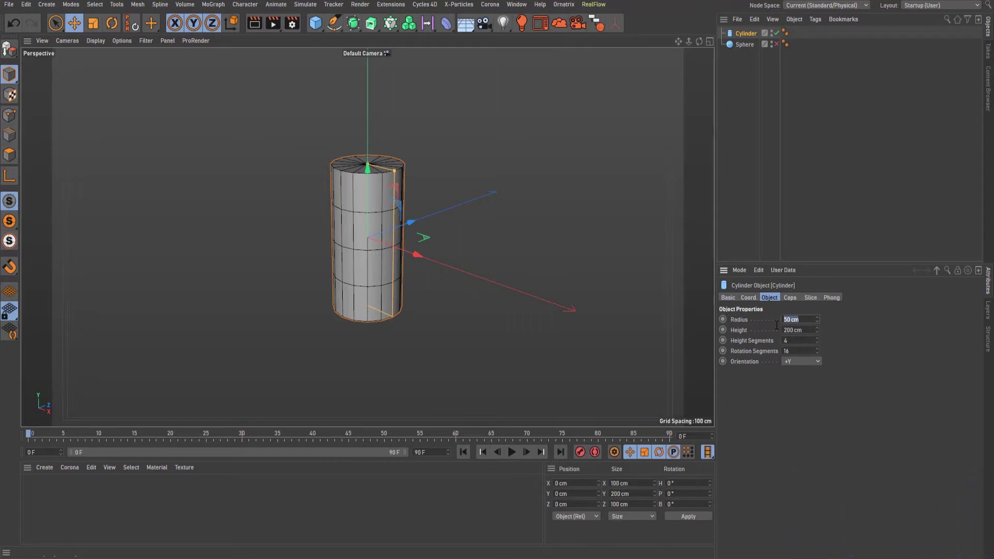
{"action": "type", "text": "11.5"}
{"action": "key", "text": "Tab"}
{"action": "type", "text": "25"}
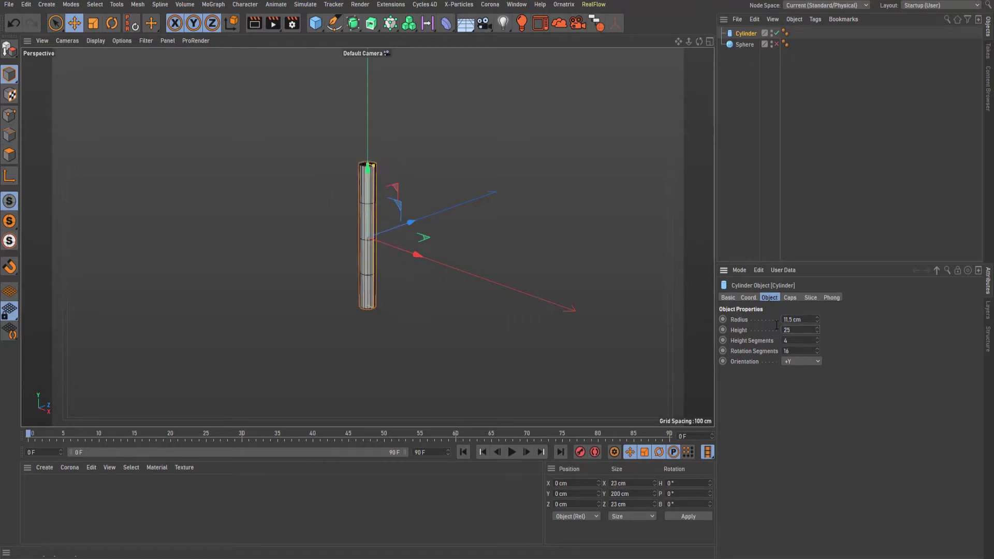
{"action": "key", "text": "Return"}
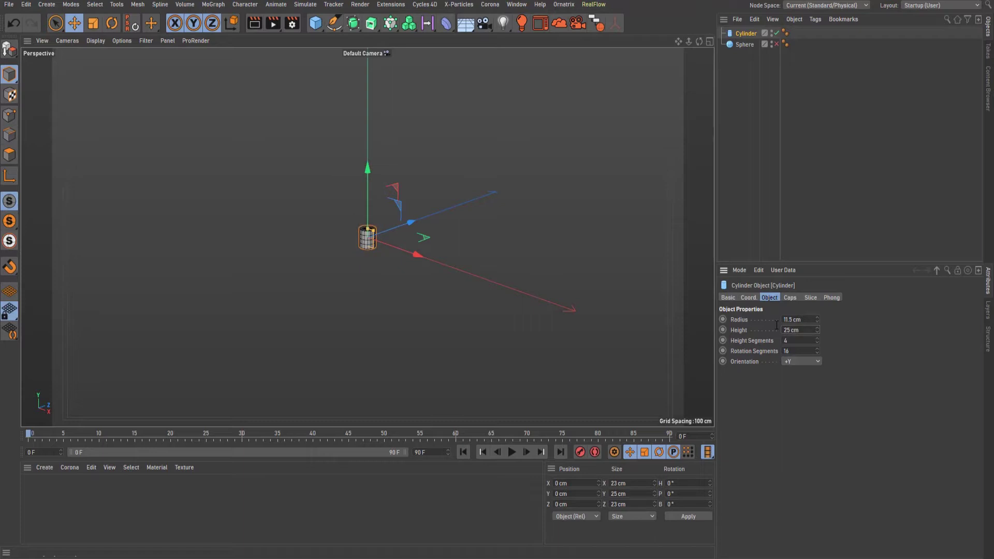
{"action": "left_click", "coordinate": [797, 365]}
- Orient the cylinder along +Z and place it inside a new Cloner
{"action": "left_click", "coordinate": [796, 414]}
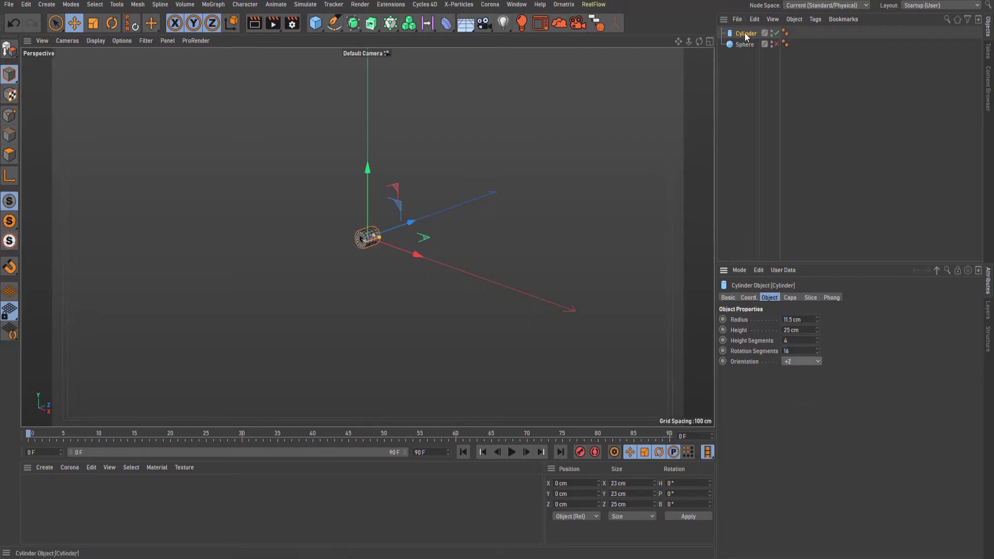
{"action": "left_click", "coordinate": [393, 26]}
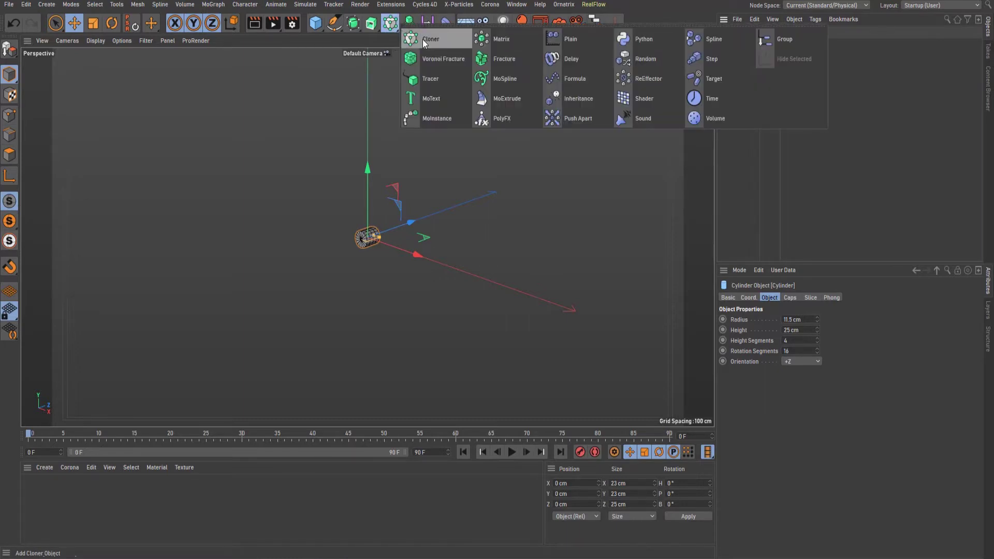
{"action": "left_click", "coordinate": [423, 39], "text": "alt"}
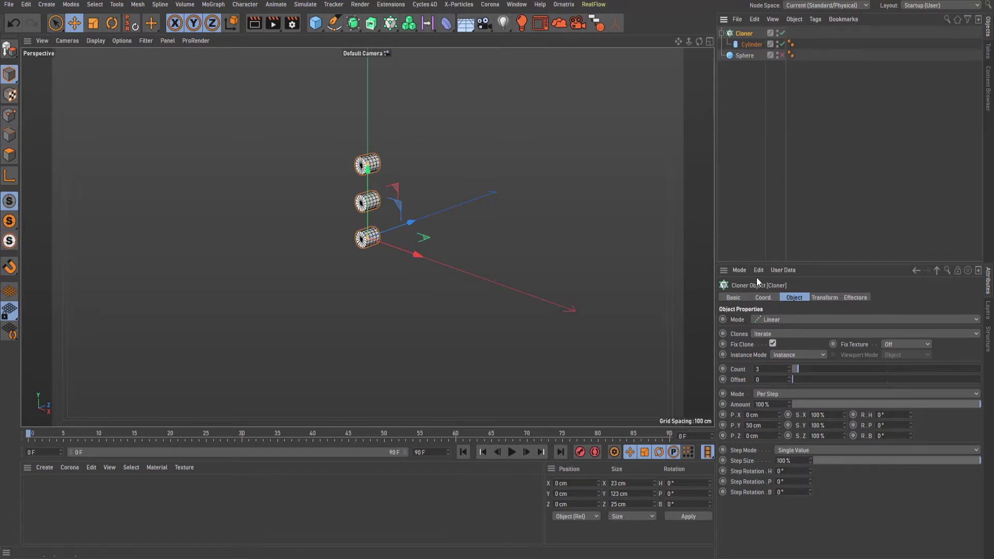
- Switch the Cloner to Object mode with the re-enabled Sphere as its object
{"action": "left_click", "coordinate": [780, 321]}
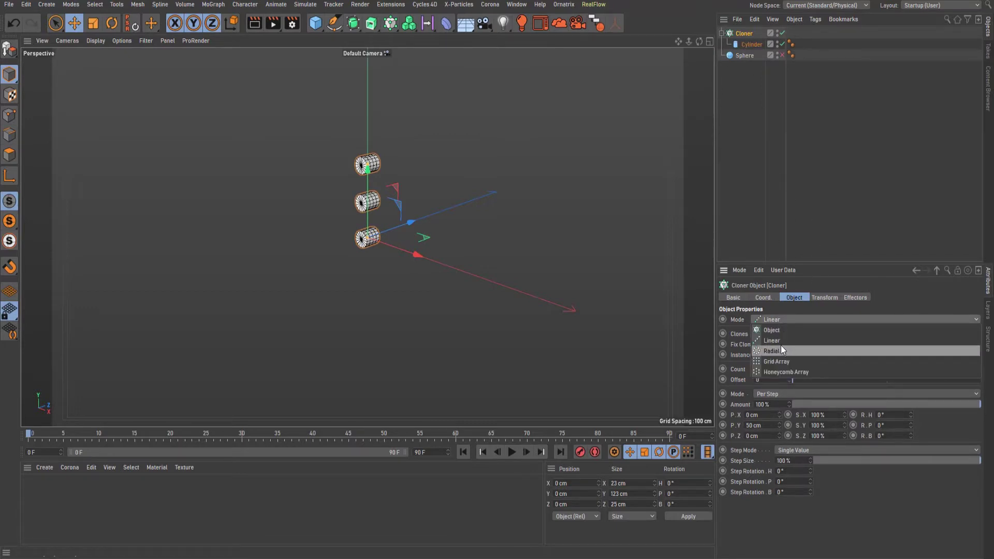
{"action": "left_click", "coordinate": [779, 331]}
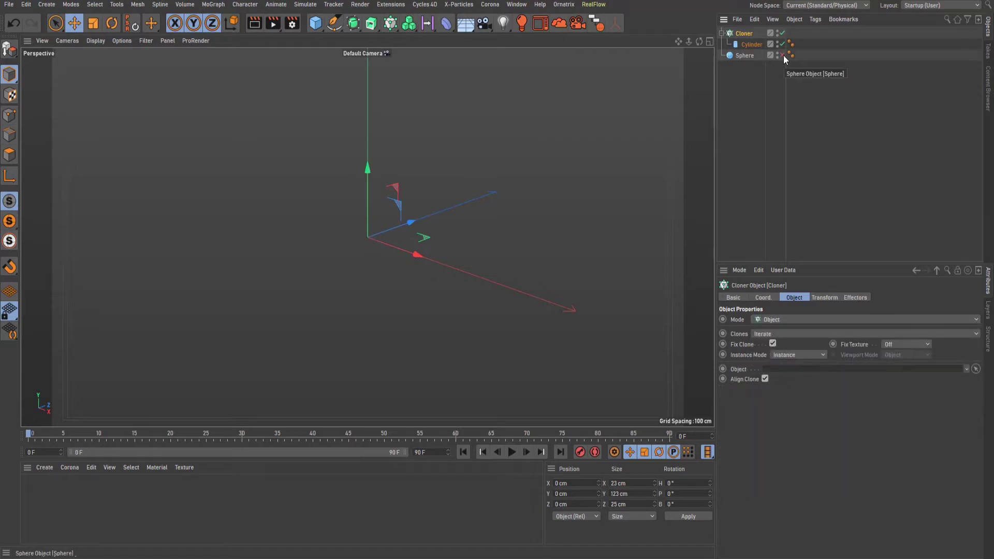
{"action": "left_click", "coordinate": [782, 55]}
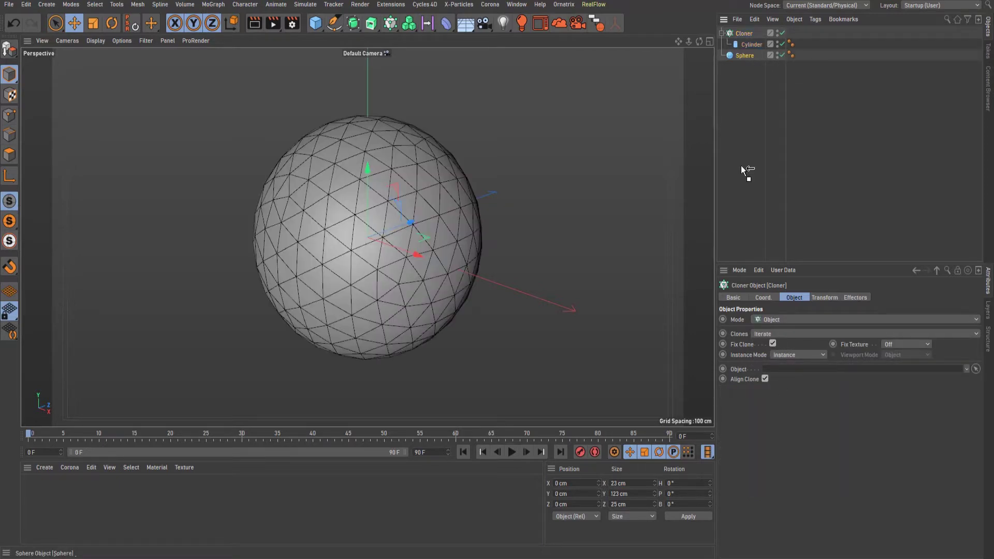
{"action": "left_click_drag", "start_coordinate": [741, 213], "coordinate": [777, 370]}
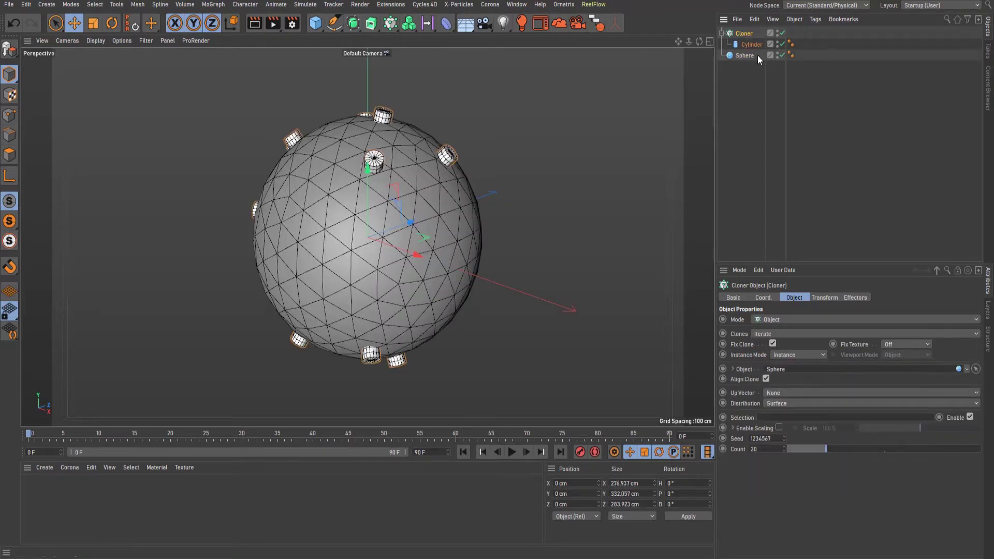
{"action": "left_click", "coordinate": [787, 404]}
- Distribute clones on Polygon Center and give the cylinder caps a 2 cm fillet
{"action": "left_click", "coordinate": [788, 432]}
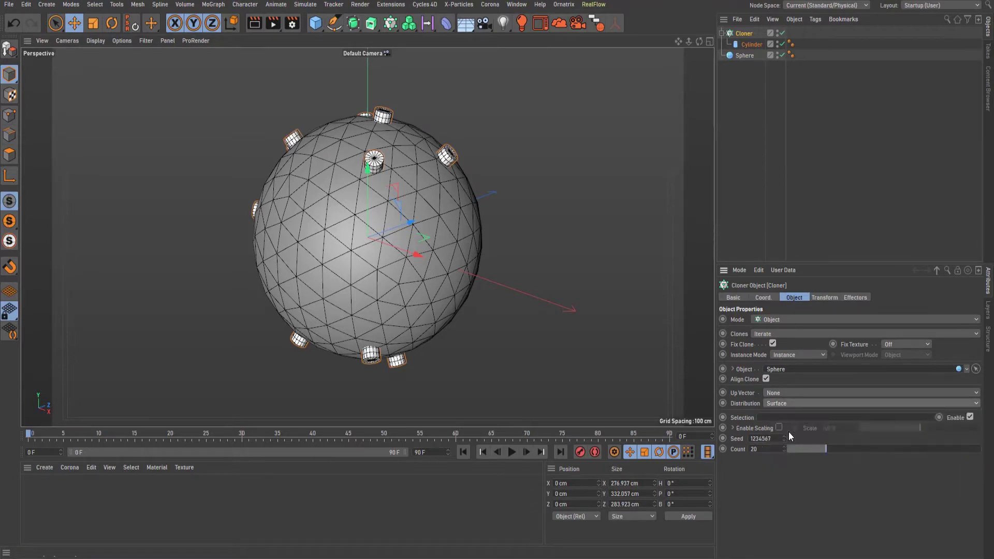
{"action": "left_click", "coordinate": [748, 44]}
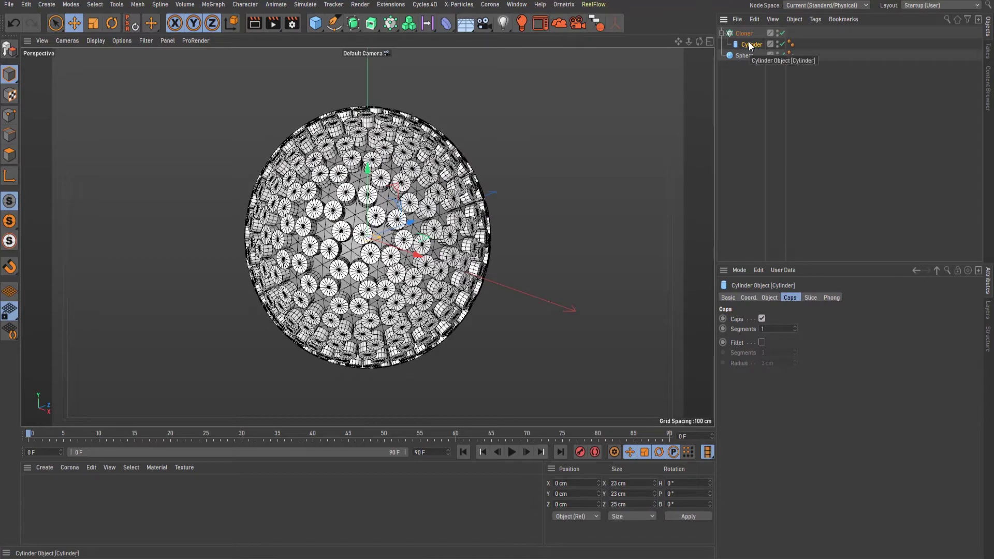
{"action": "left_click", "coordinate": [762, 342]}
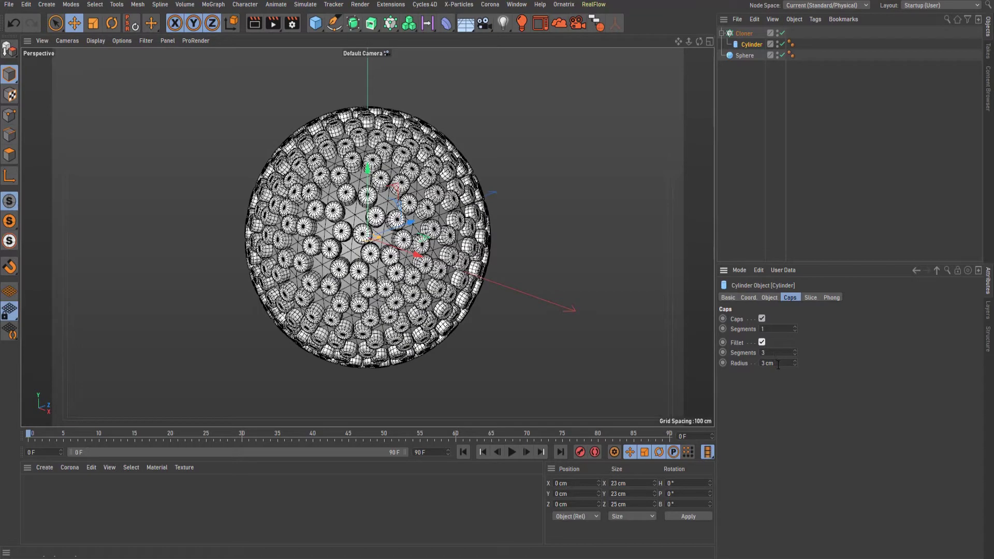
{"action": "left_click_drag", "start_coordinate": [778, 365], "coordinate": [748, 365]}
{"action": "key", "text": "Return"}
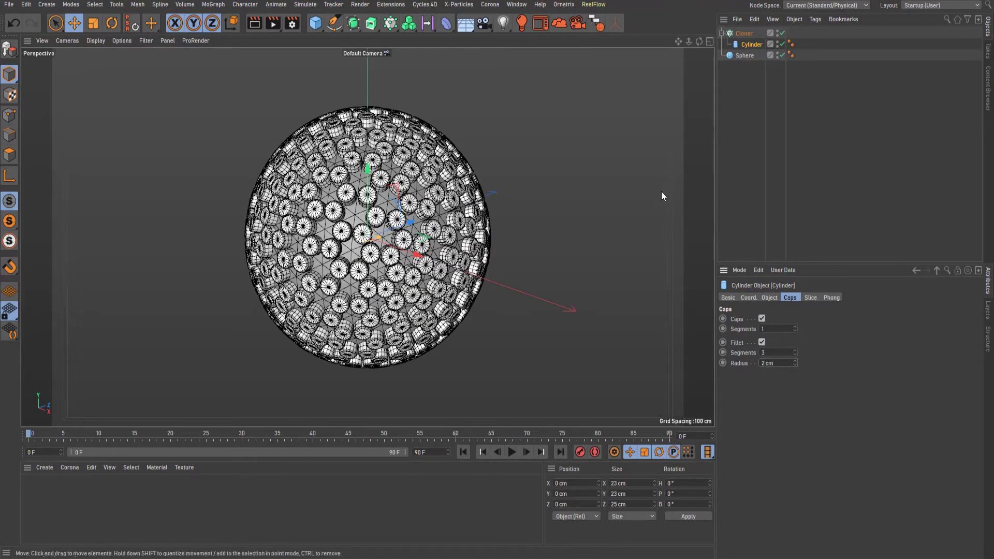
- Add a Sound effector and confirm it is listed among the Cloner's effectors
{"action": "left_click", "coordinate": [741, 34]}
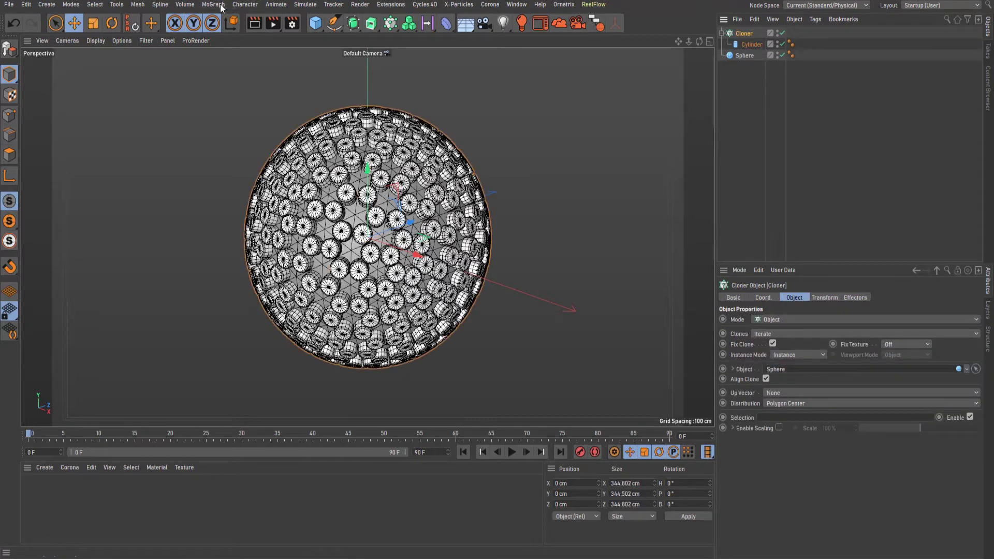
{"action": "left_click", "coordinate": [220, 4]}
{"action": "mouse_move", "coordinate": [227, 19]}
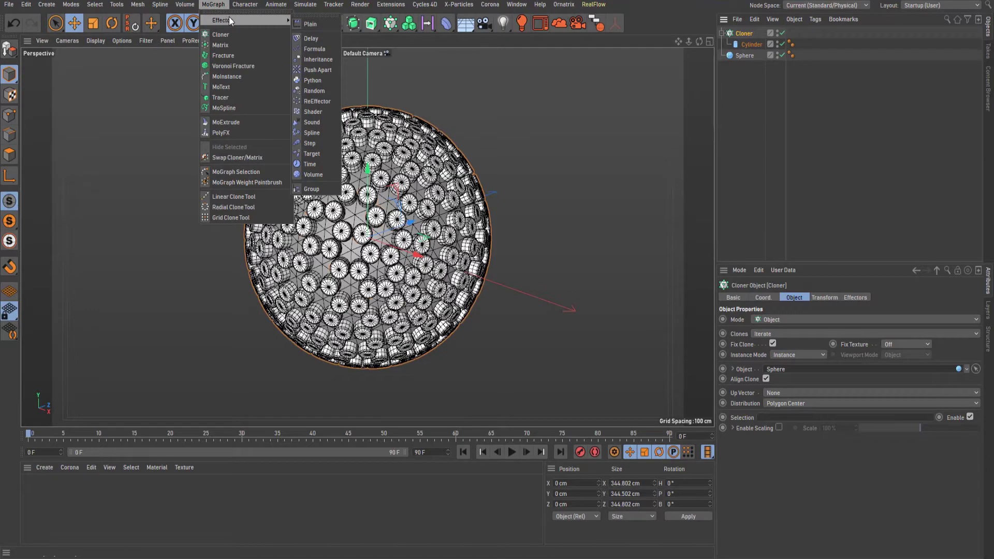
{"action": "left_click", "coordinate": [313, 123]}
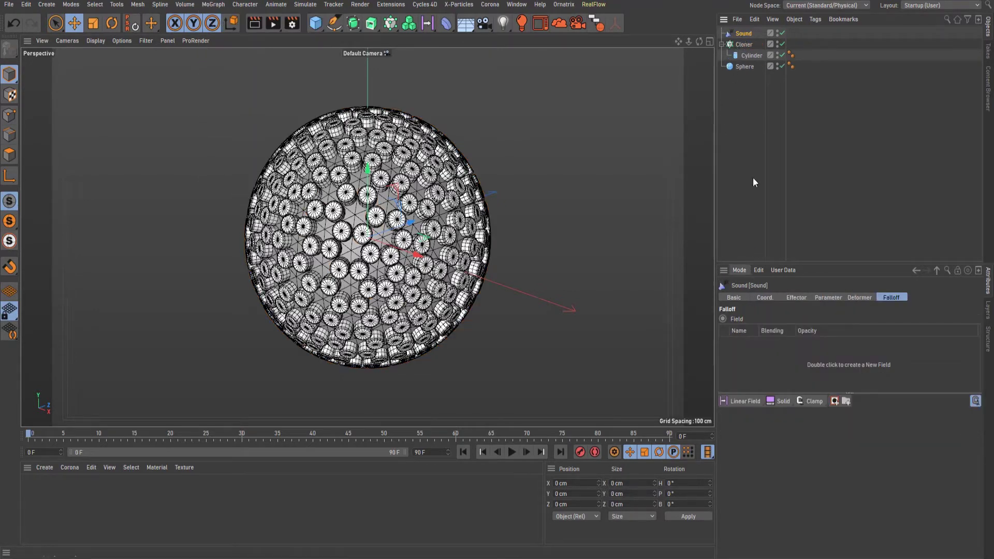
{"action": "left_click", "coordinate": [743, 45]}
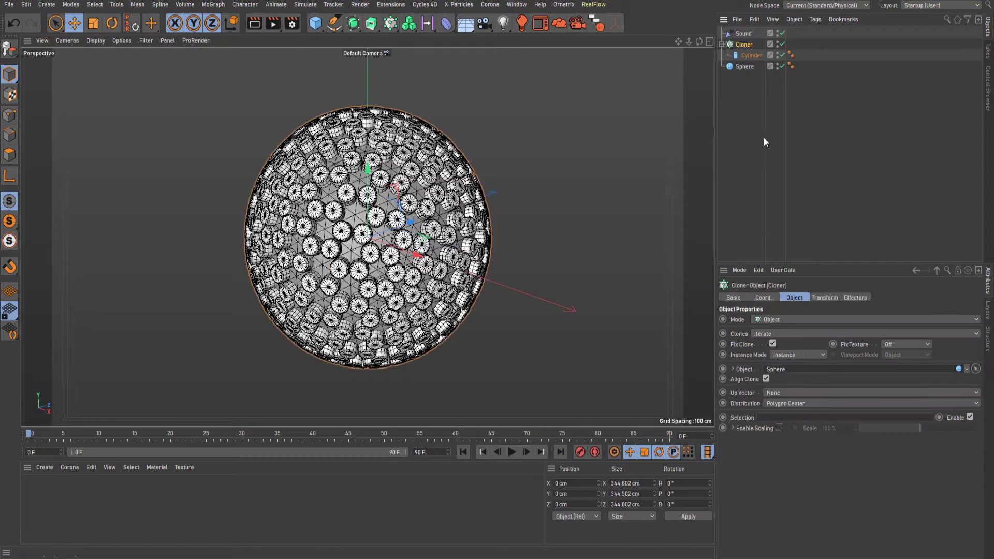
{"action": "left_click", "coordinate": [855, 296]}
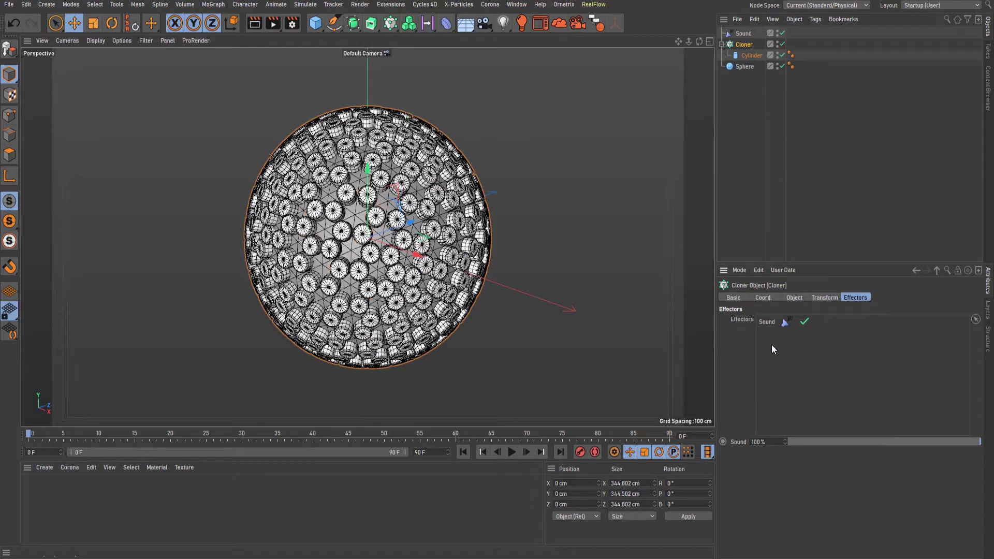
- Turn off Position and turn on Scale in the Sound effector, with S.Z at 10
{"action": "left_click", "coordinate": [742, 33]}
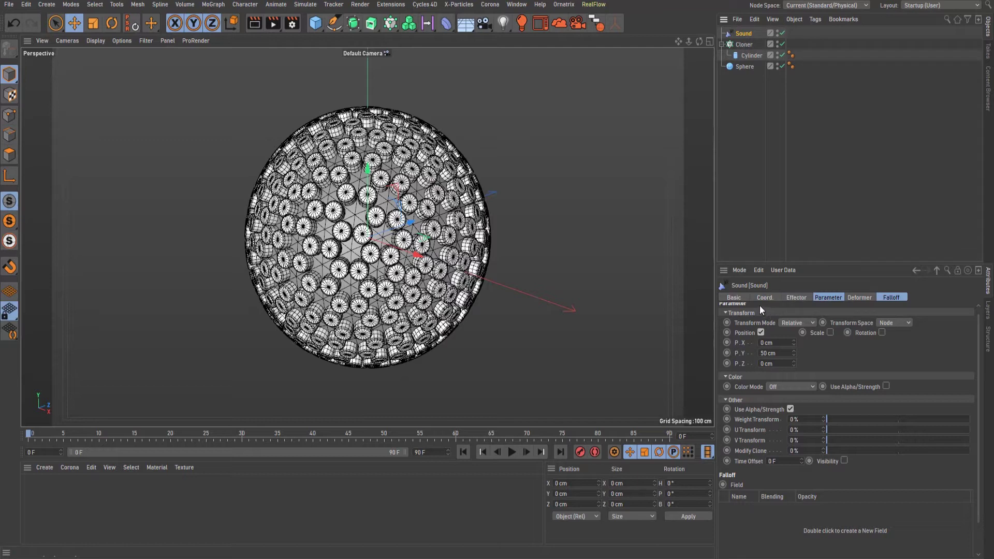
{"action": "left_click", "coordinate": [762, 332]}
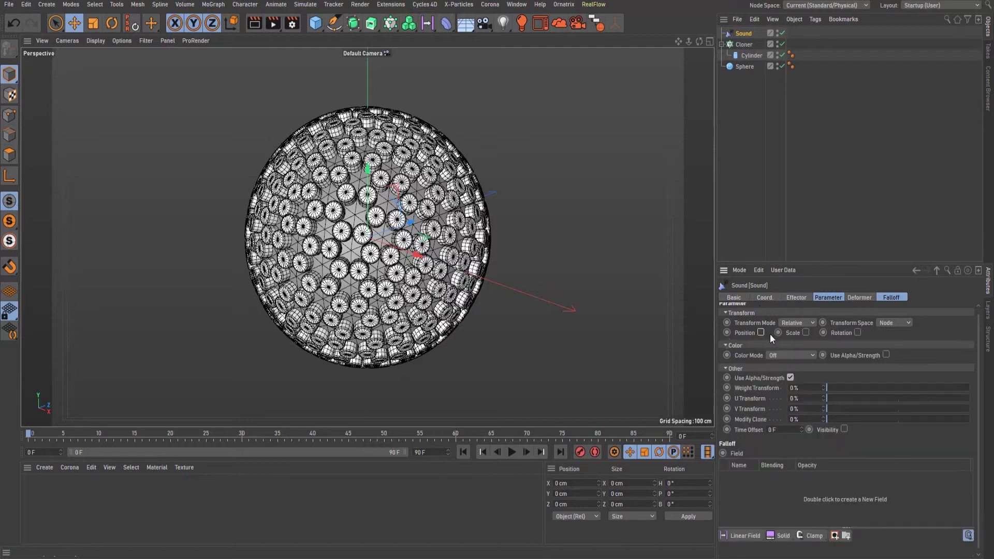
{"action": "left_click", "coordinate": [806, 333]}
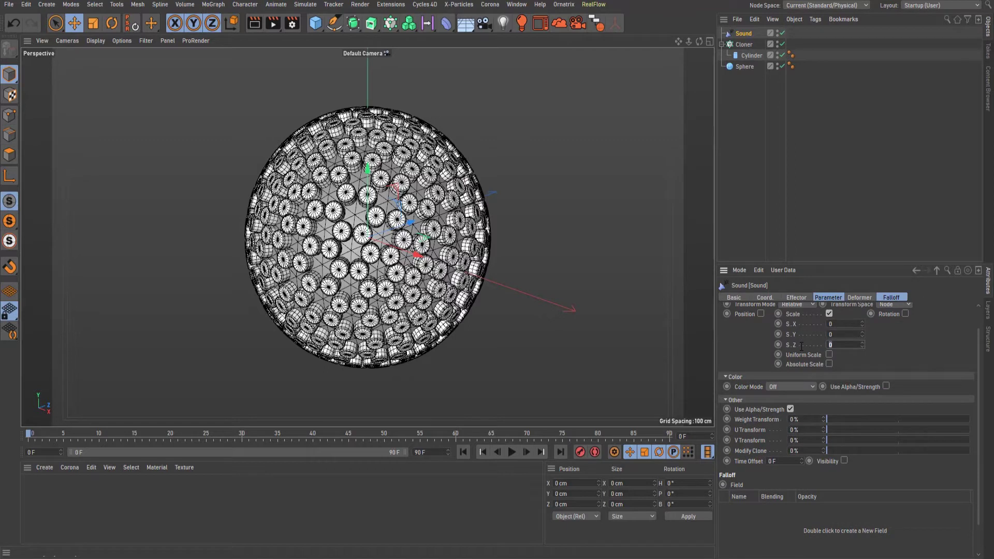
{"action": "key", "text": "BackSpace"}
- Add a Spherical Field to the Sound falloff, enlarge it and move it below the sphere
{"action": "left_click", "coordinate": [896, 298]}
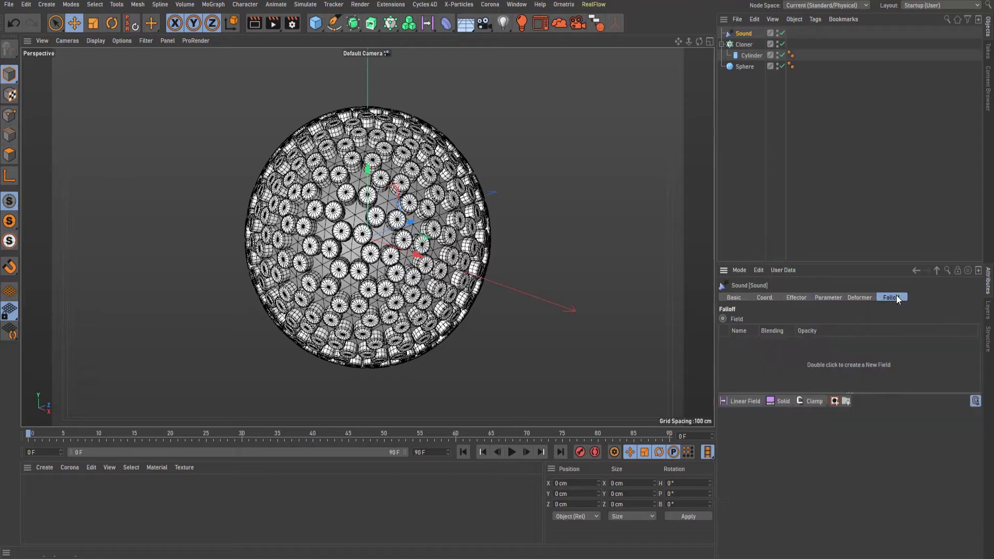
{"action": "left_click", "coordinate": [759, 404]}
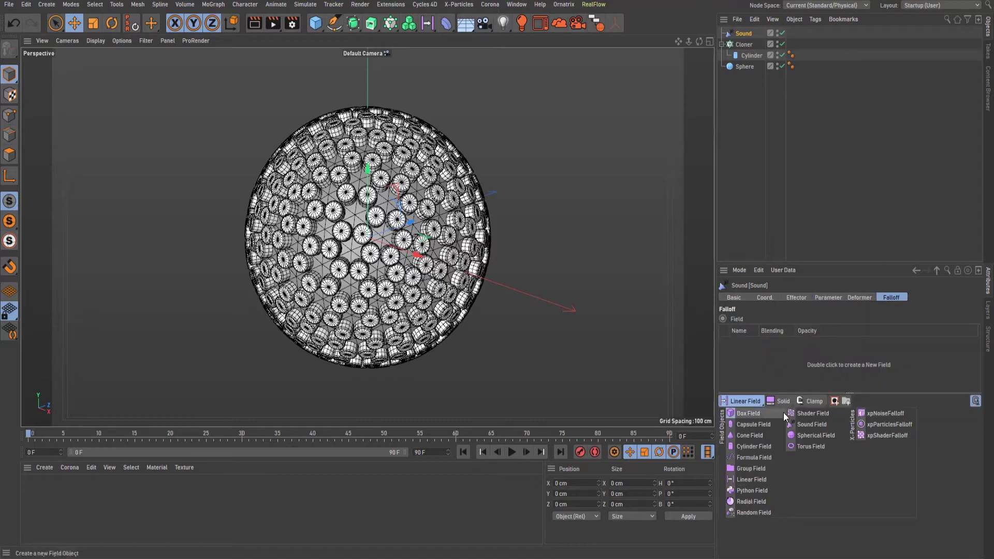
{"action": "left_click", "coordinate": [803, 434]}
{"action": "key", "text": "F4"}
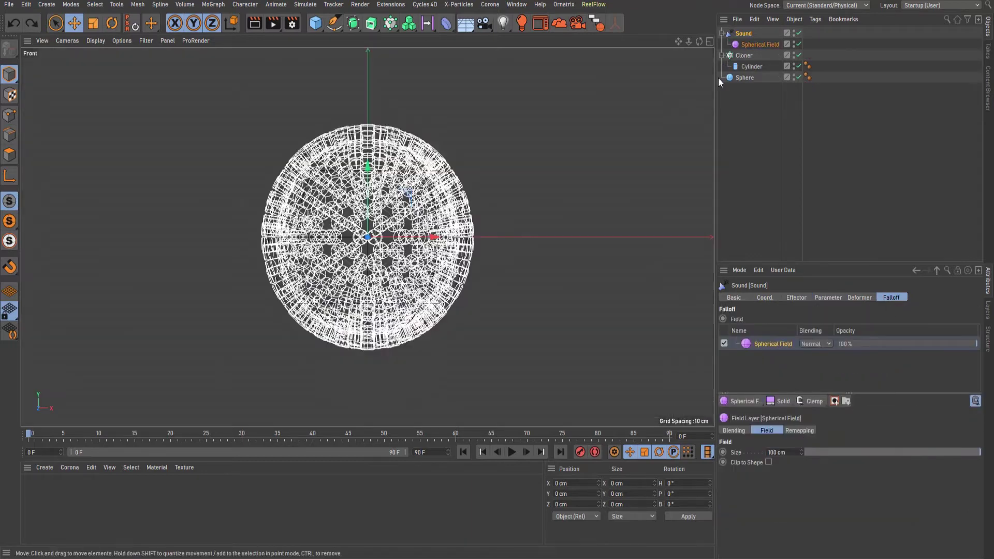
{"action": "left_click", "coordinate": [757, 45]}
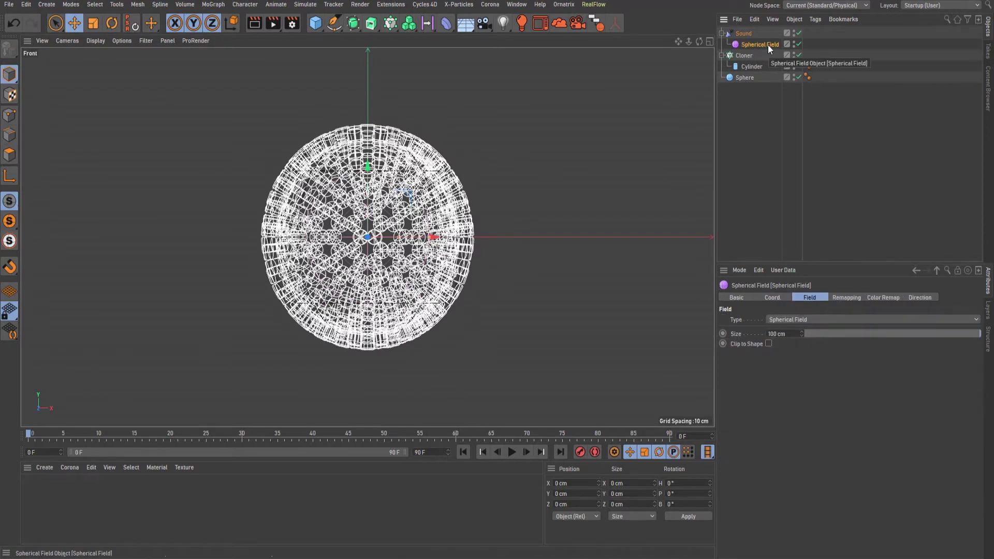
{"action": "left_click_drag", "start_coordinate": [369, 168], "coordinate": [371, 272]}
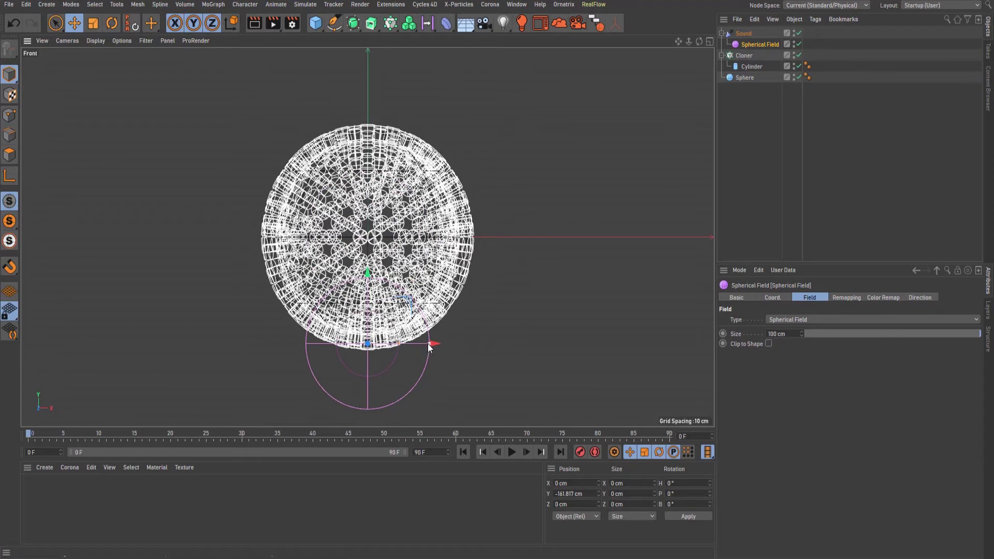
{"action": "left_click_drag", "start_coordinate": [431, 344], "coordinate": [446, 348]}
{"action": "left_click_drag", "start_coordinate": [368, 276], "coordinate": [368, 288]}
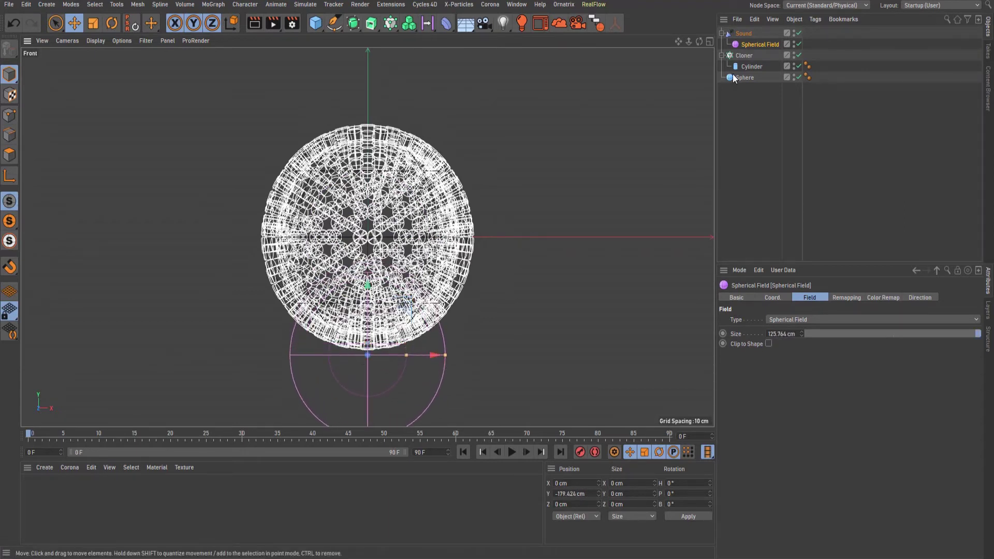
- Add a second Spherical Field with new blending, enlarged and moved above the sphere
{"action": "left_click", "coordinate": [746, 35]}
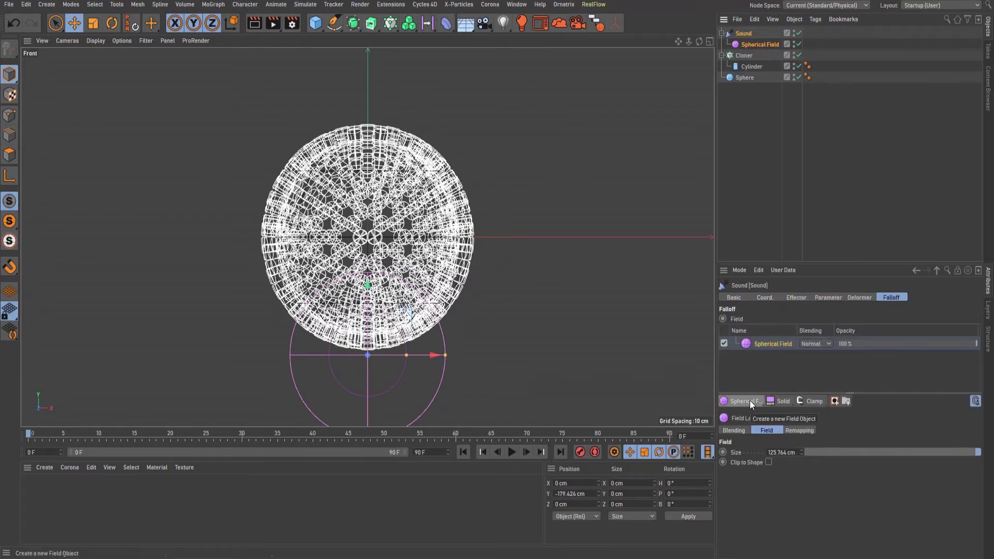
{"action": "left_click", "coordinate": [749, 402]}
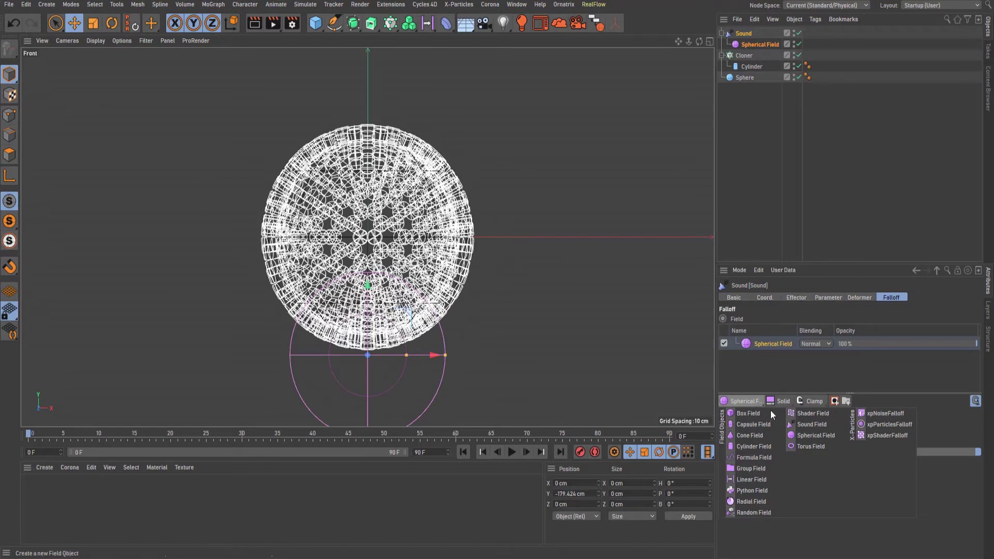
{"action": "left_click", "coordinate": [800, 436]}
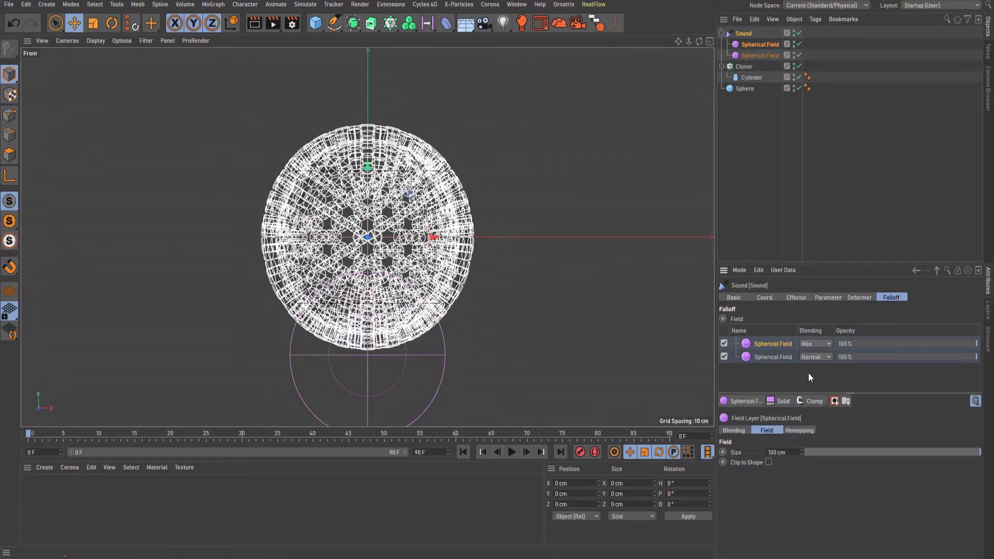
{"action": "left_click", "coordinate": [817, 344]}
{"action": "left_click", "coordinate": [815, 432]}
{"action": "left_click", "coordinate": [757, 44]}
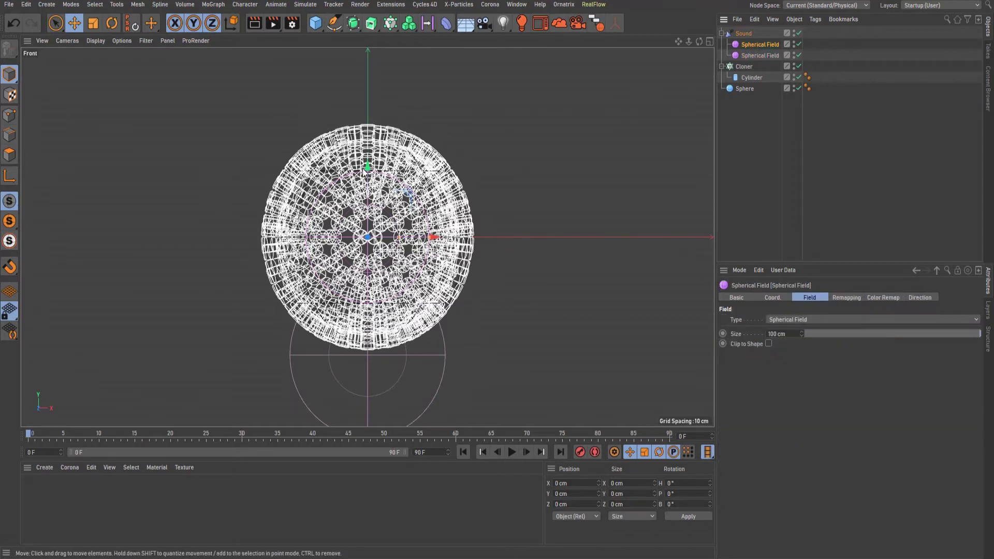
{"action": "left_click_drag", "start_coordinate": [367, 168], "coordinate": [368, 57]}
{"action": "left_click_drag", "start_coordinate": [430, 109], "coordinate": [444, 110]}
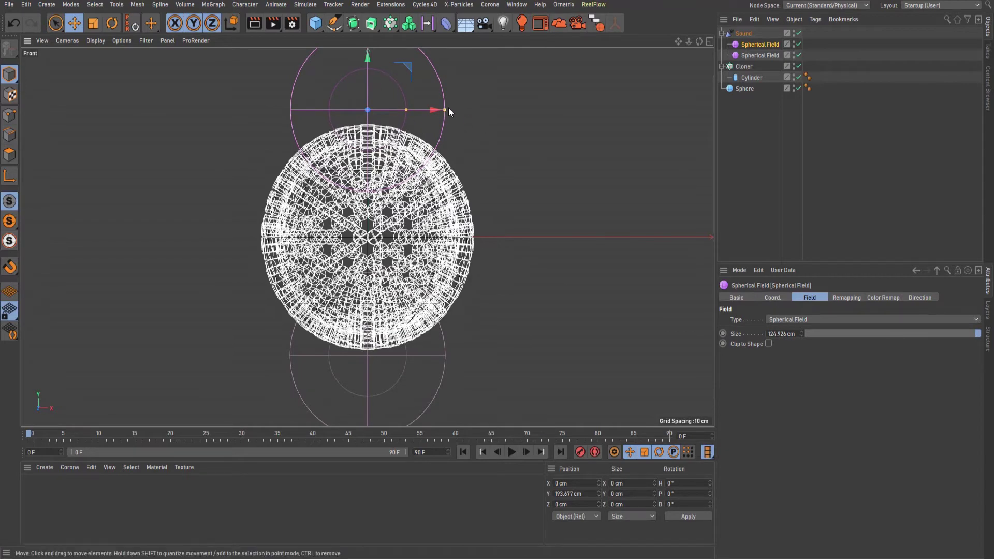
{"action": "middle_click", "coordinate": [443, 128]}
- Load Toe_Jam.mp3 as the Sound effector's sound track
{"action": "middle_click", "coordinate": [297, 133]}
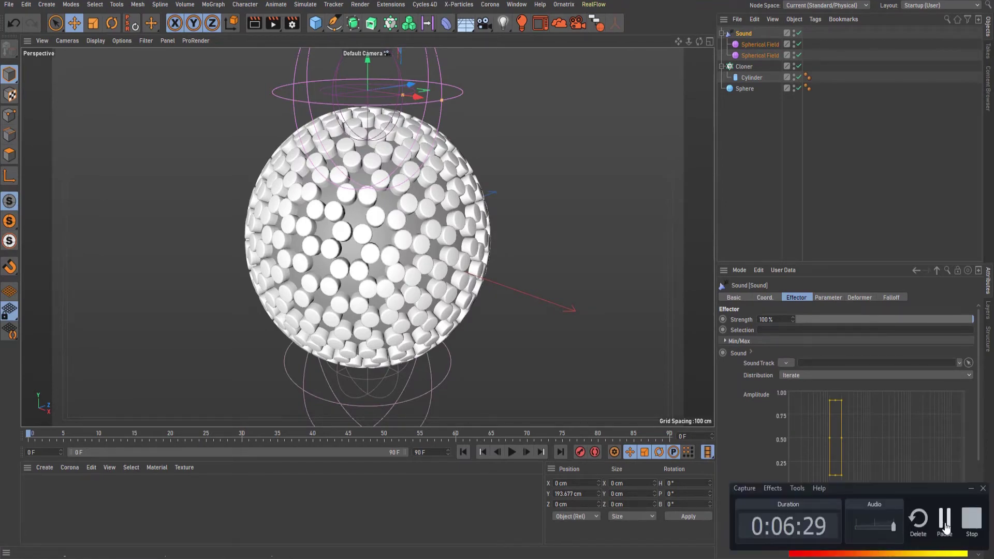
{"action": "left_click", "coordinate": [945, 527]}
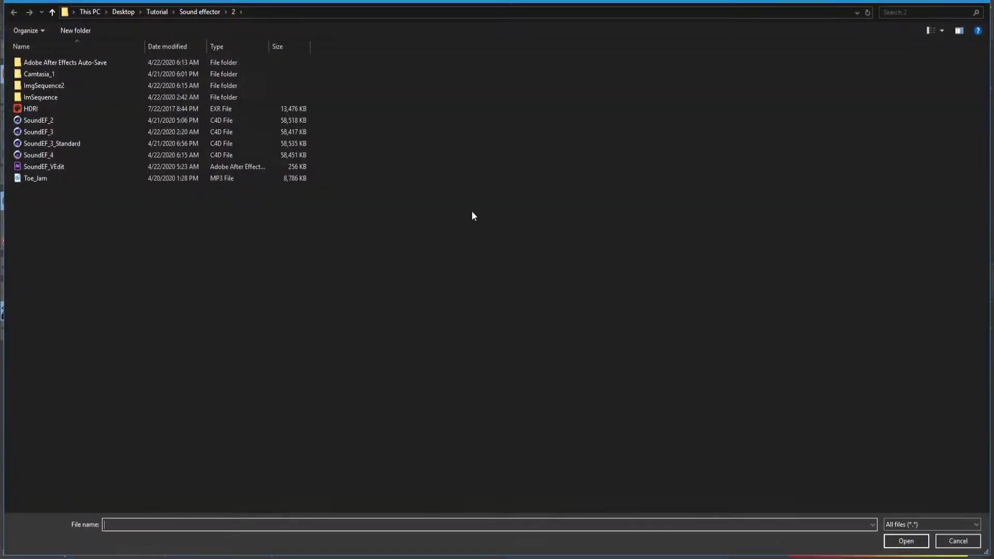
{"action": "left_click", "coordinate": [57, 179]}
{"action": "left_click", "coordinate": [907, 542]}
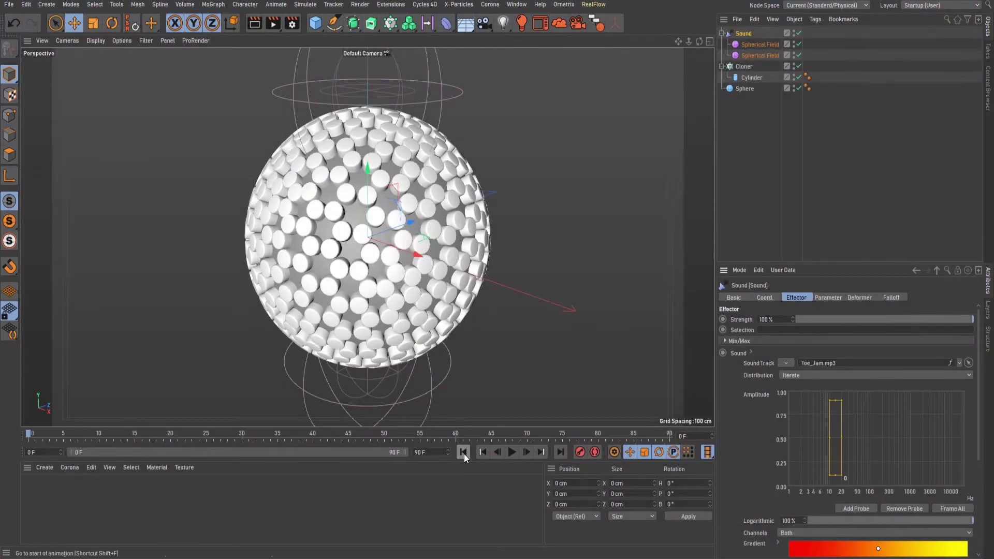
{"action": "double_click", "coordinate": [419, 452]}
- Set the end frame and preview range to 600 F and play the animation
{"action": "type", "text": "600"}
{"action": "key", "text": "Return"}
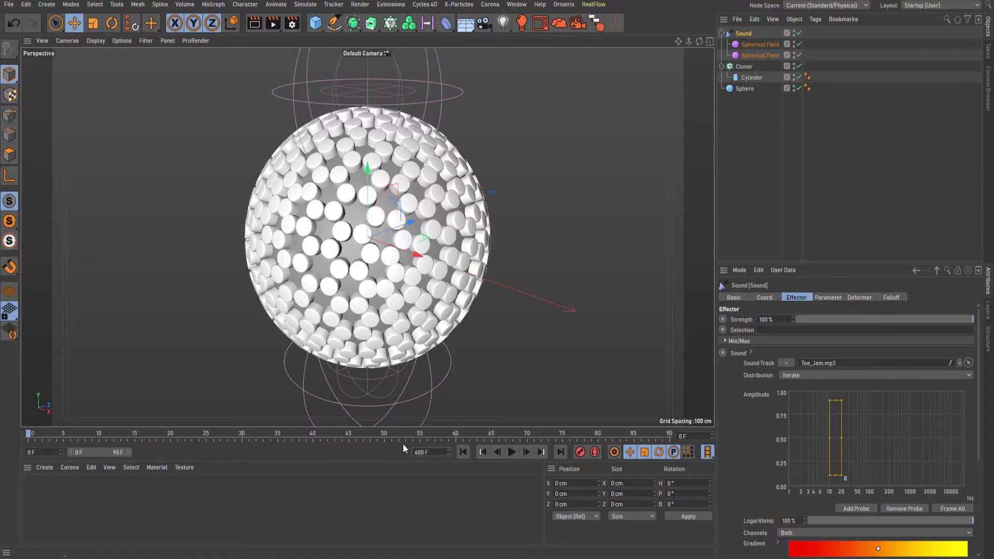
{"action": "left_click_drag", "start_coordinate": [130, 452], "coordinate": [406, 452]}
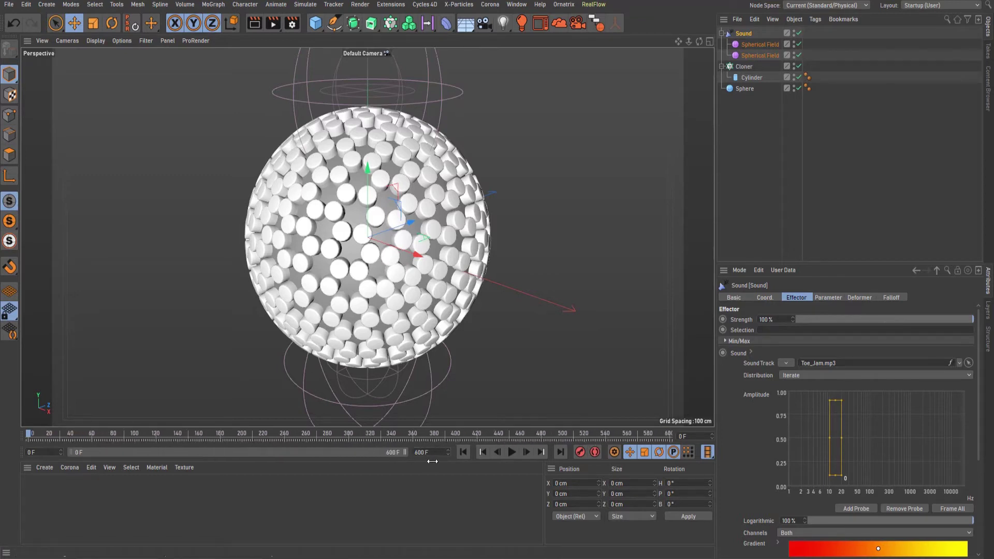
{"action": "left_click", "coordinate": [512, 452]}
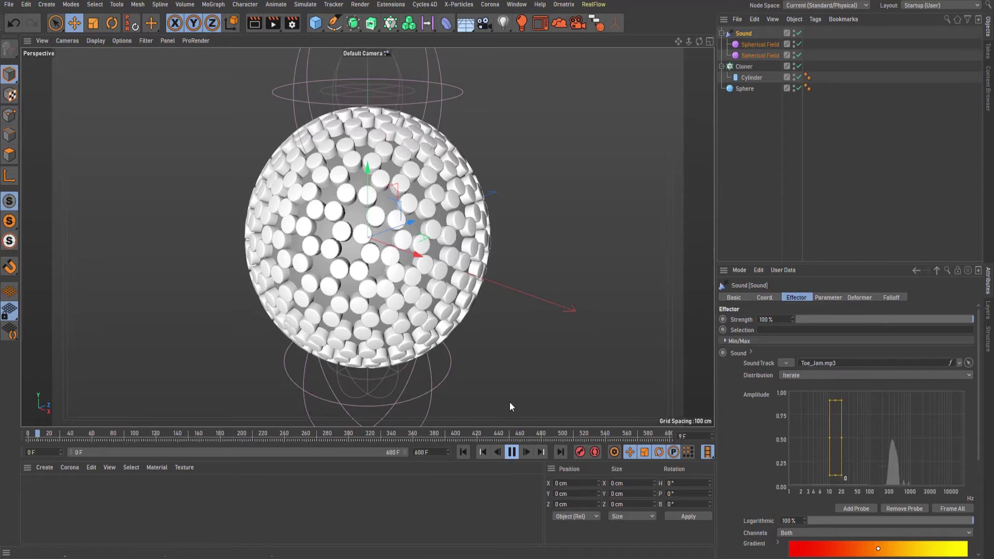
- Stop and rewind playback, then add a Plain effector to the Cloner
{"action": "left_click", "coordinate": [512, 451]}
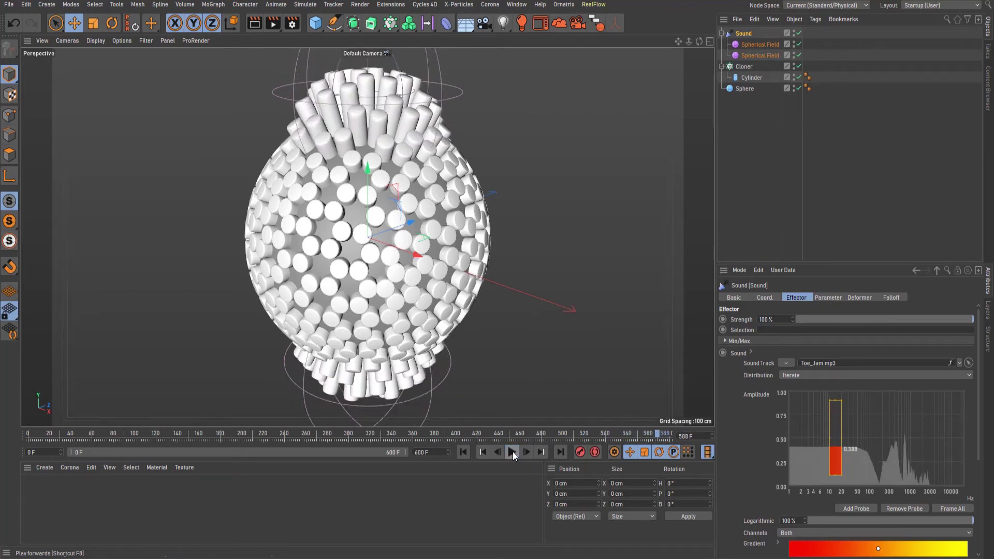
{"action": "left_click", "coordinate": [464, 452]}
{"action": "left_click", "coordinate": [744, 66]}
{"action": "left_click", "coordinate": [212, 4]}
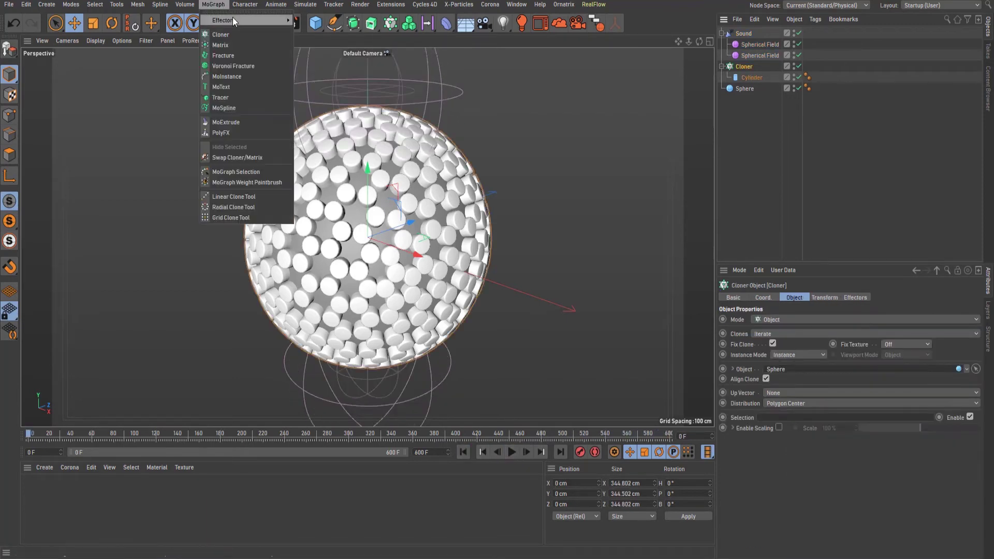
{"action": "mouse_move", "coordinate": [233, 21]}
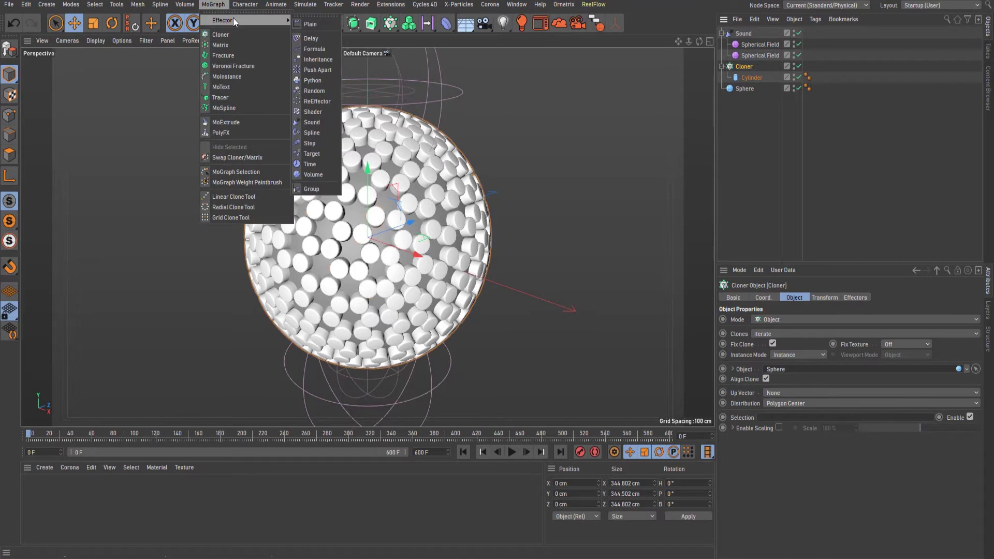
{"action": "left_click", "coordinate": [315, 25]}
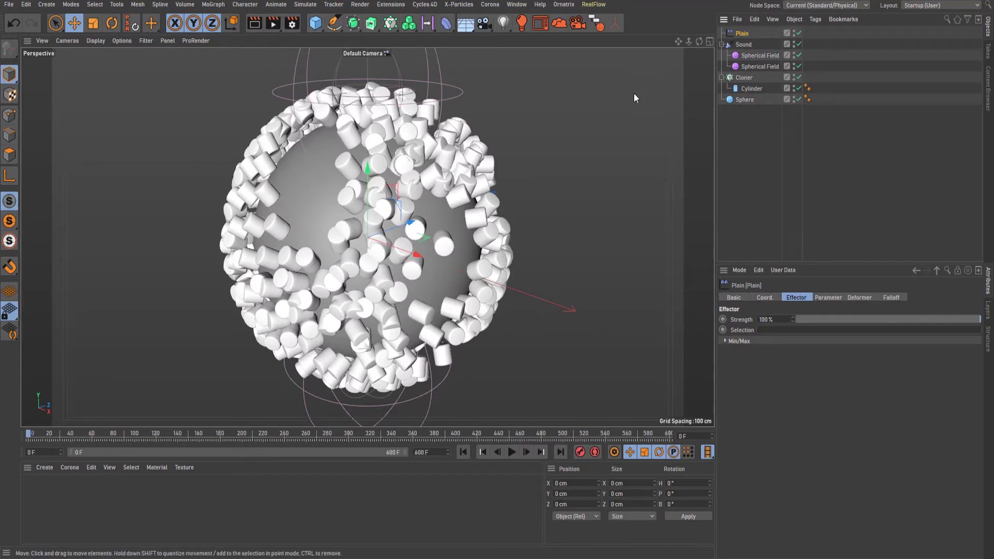
- Turn off the Plain effector's Position and set Color Mode to Fields Color
{"action": "left_click", "coordinate": [822, 297]}
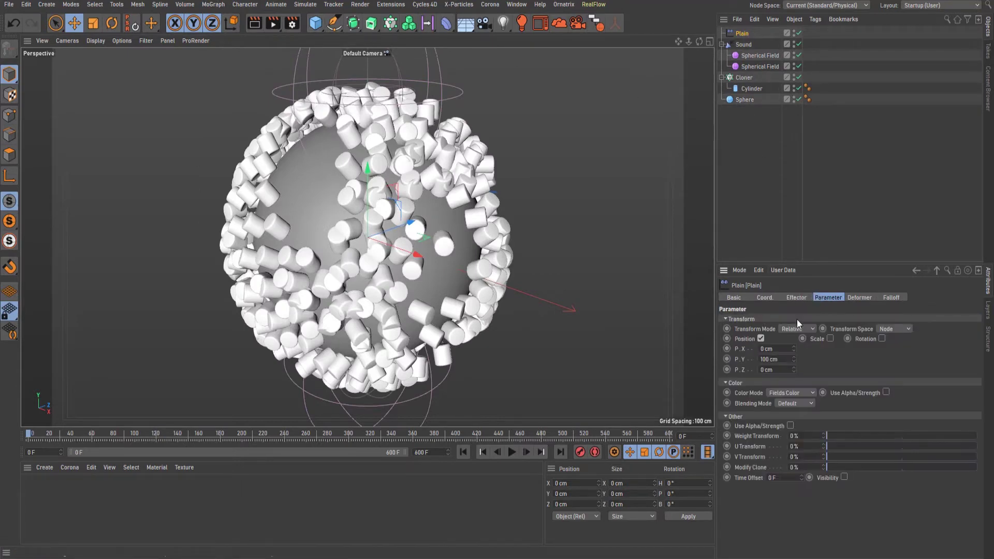
{"action": "left_click", "coordinate": [761, 339]}
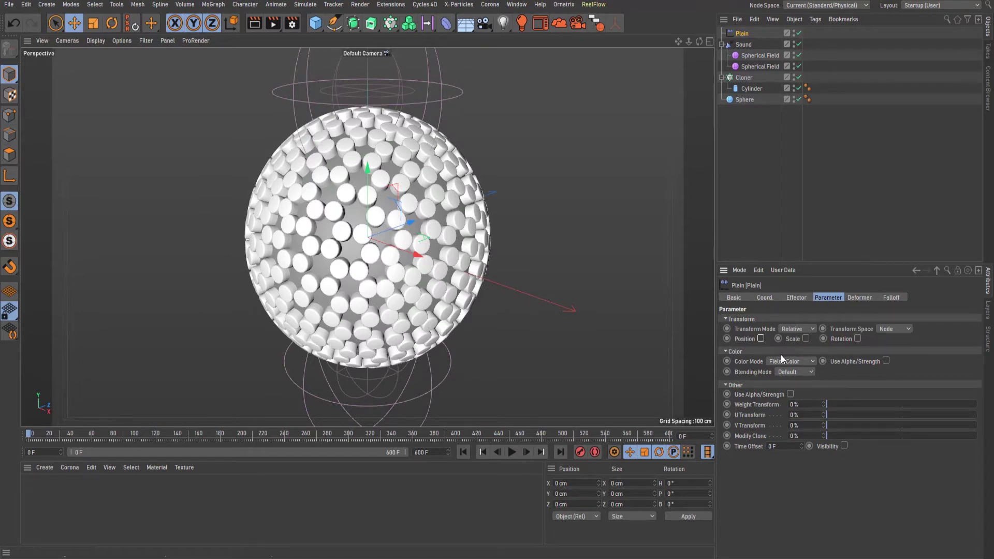
{"action": "left_click", "coordinate": [801, 361]}
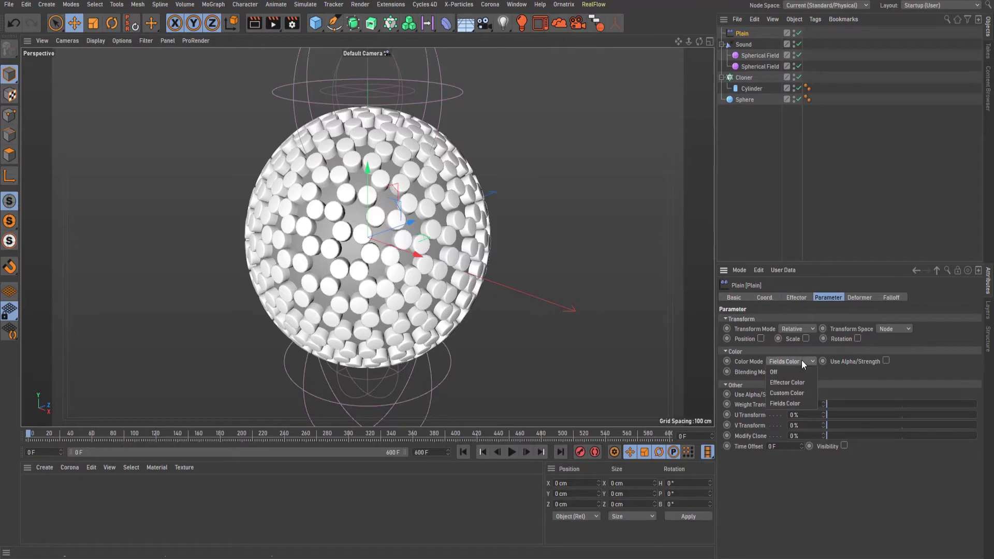
{"action": "left_click", "coordinate": [798, 404]}
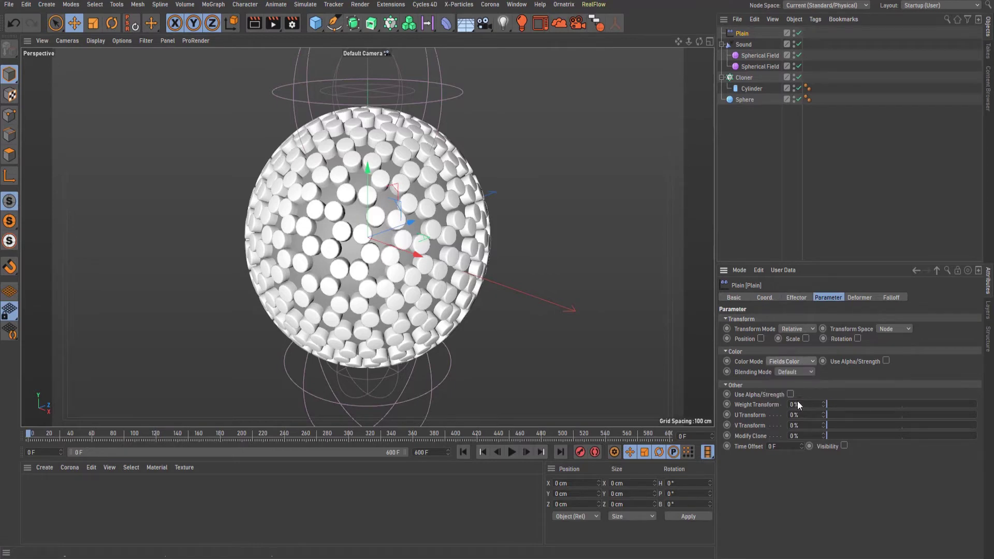
- Add a Spherical Field with Gradient colour remap, lowering the green knot's saturation to 69%
{"action": "left_click", "coordinate": [890, 297]}
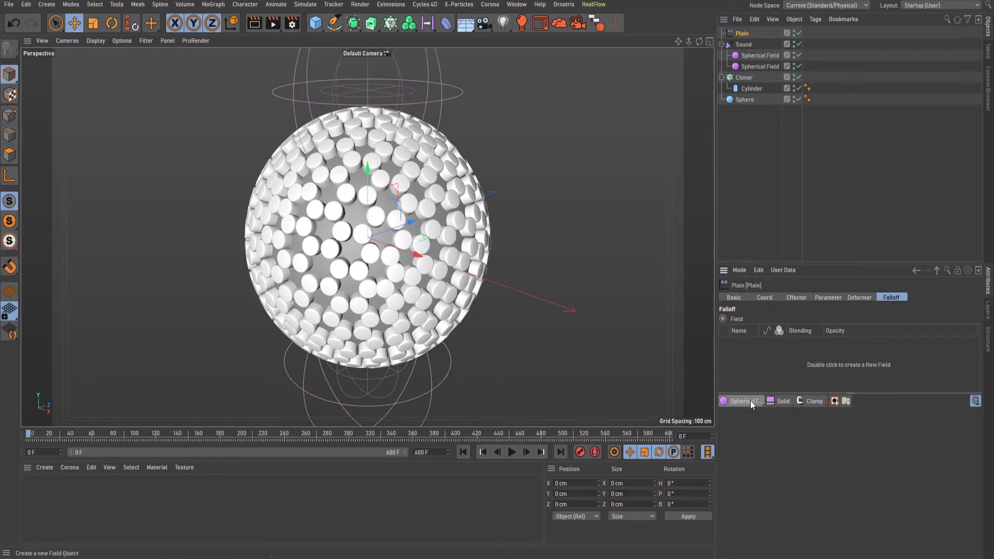
{"action": "left_click_drag", "start_coordinate": [750, 400], "coordinate": [844, 429]}
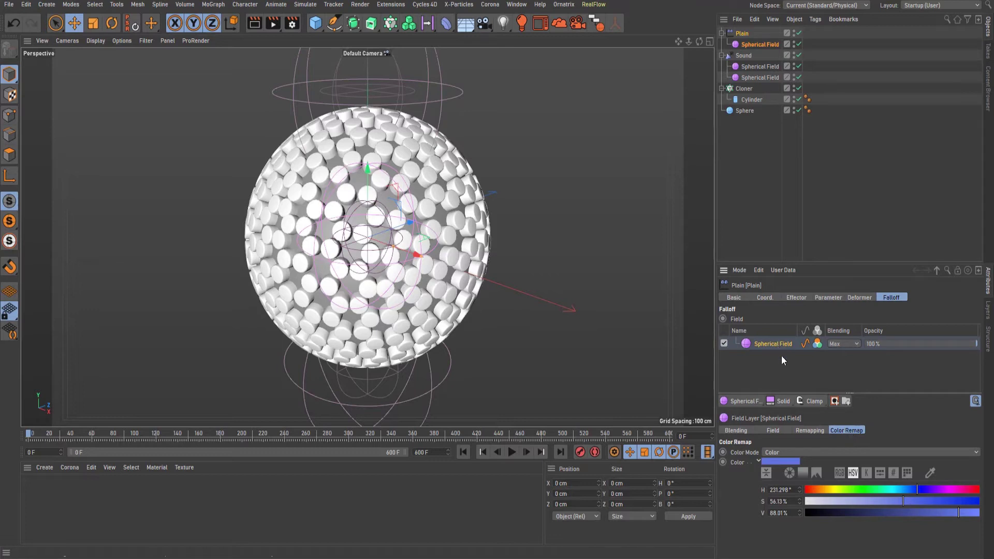
{"action": "left_click", "coordinate": [787, 452]}
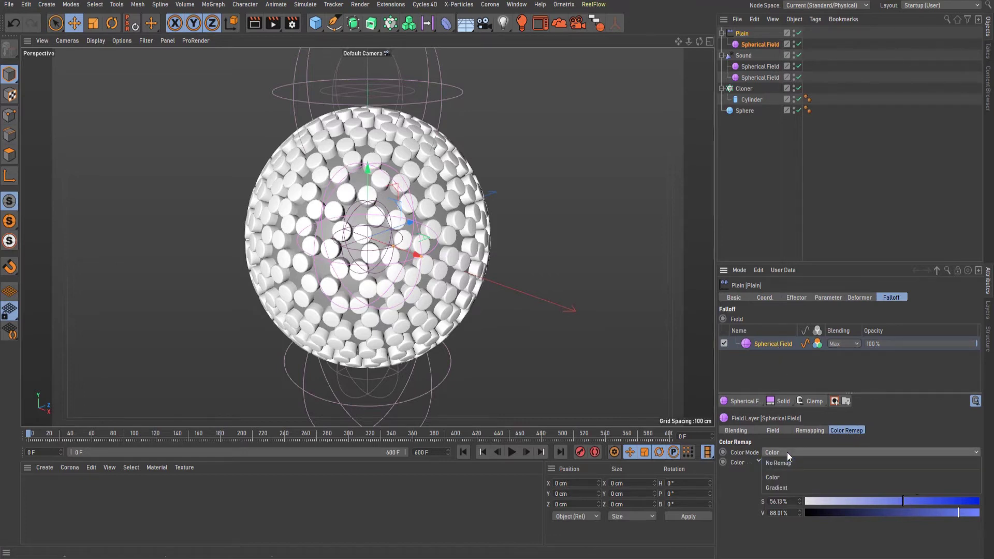
{"action": "left_click", "coordinate": [788, 487]}
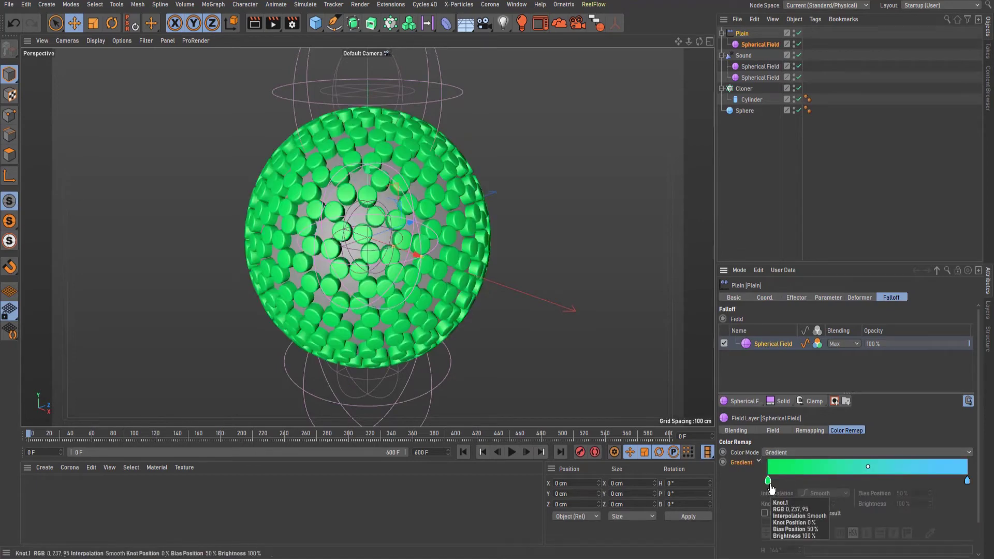
{"action": "double_click", "coordinate": [769, 482]}
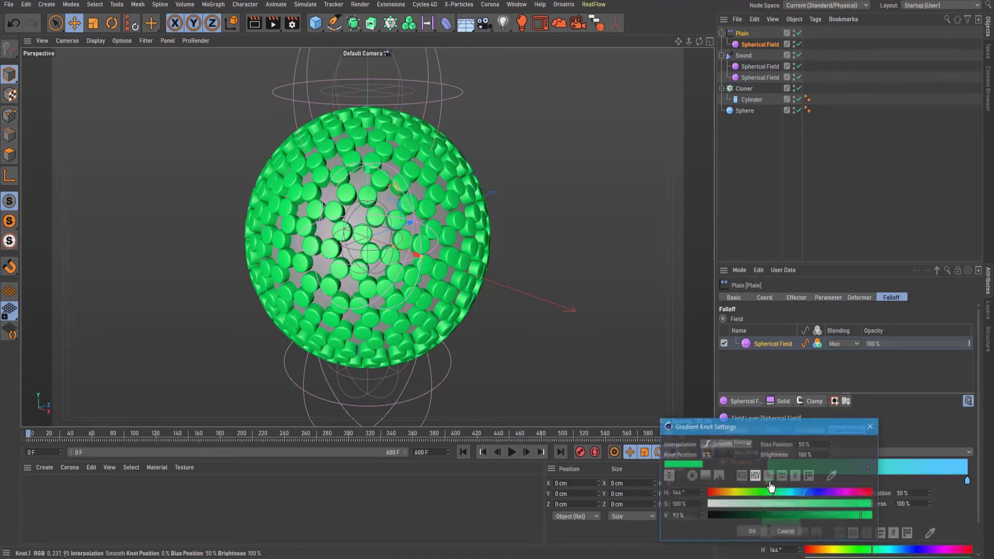
{"action": "mouse_move", "coordinate": [808, 505]}
{"action": "left_mouse_down"}
{"action": "mouse_move", "coordinate": [830, 505]}
{"action": "mouse_move", "coordinate": [822, 505]}
{"action": "left_mouse_up"}
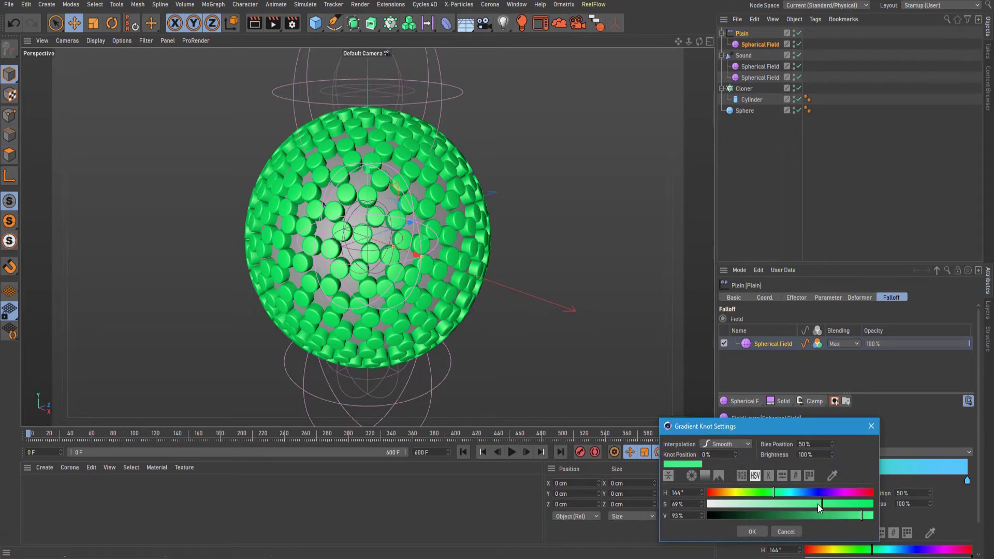
{"action": "left_click", "coordinate": [753, 531]}
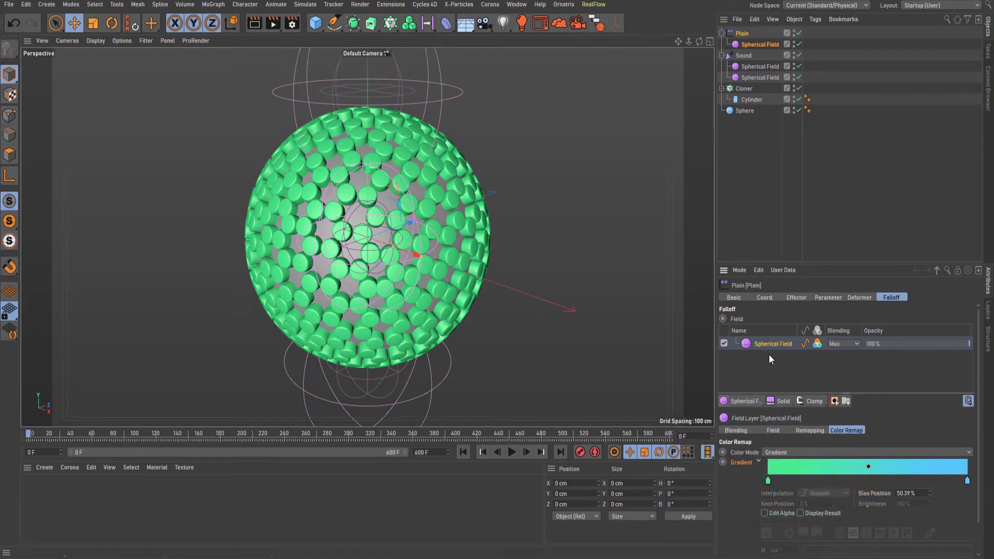
- Add a second Spherical Field to Plain, with the second set to Normal and the first to Add
{"action": "left_click", "coordinate": [748, 405]}
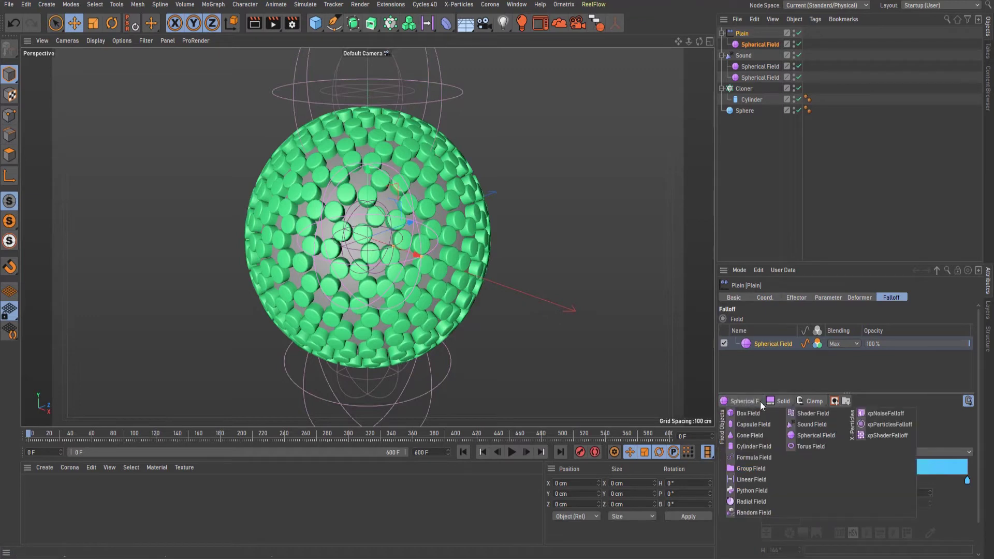
{"action": "left_click", "coordinate": [815, 436]}
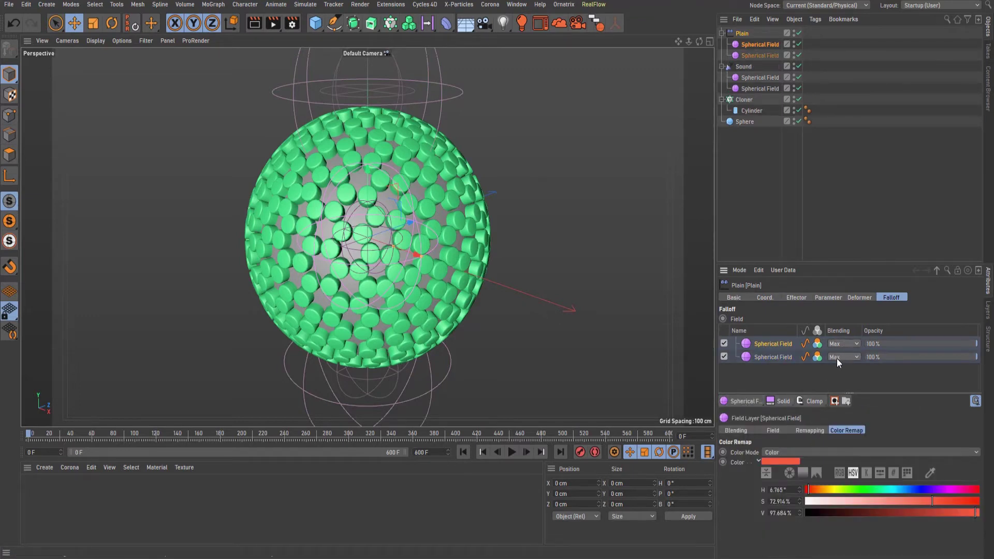
{"action": "left_click", "coordinate": [838, 359]}
{"action": "left_click", "coordinate": [841, 371]}
{"action": "left_click", "coordinate": [850, 345]}
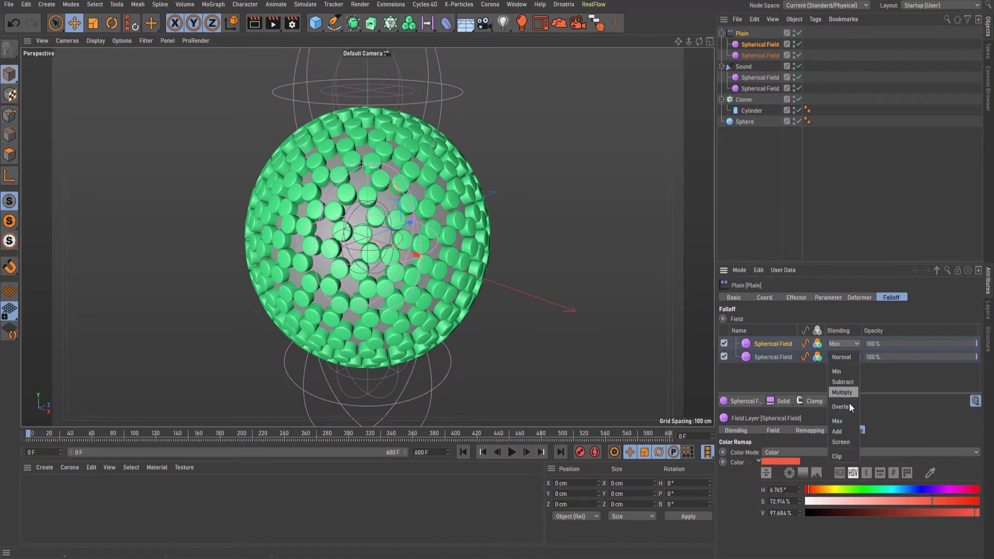
{"action": "left_click", "coordinate": [846, 429]}
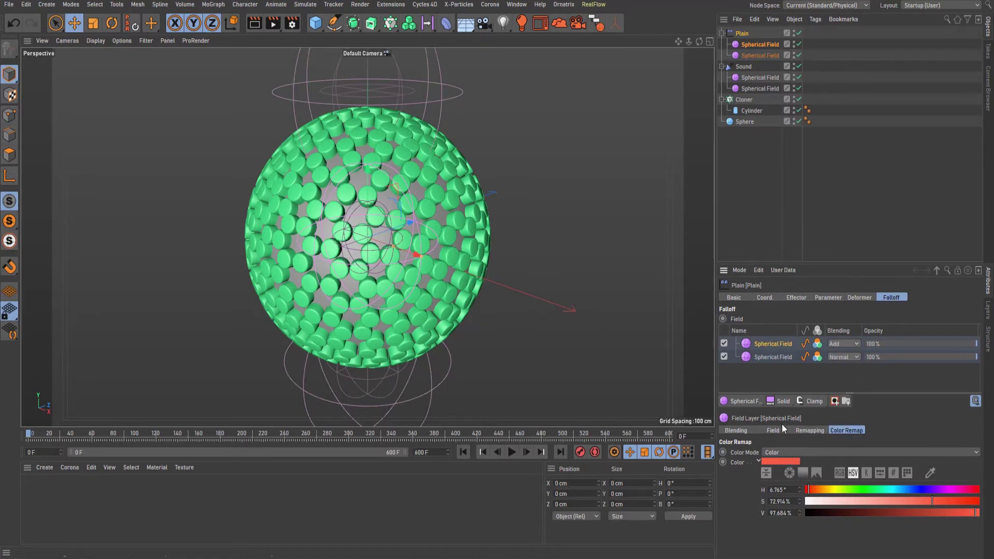
- Set Color Mode to Gradient and copy the green-cyan gradient onto the black-white field
{"action": "left_click", "coordinate": [786, 453]}
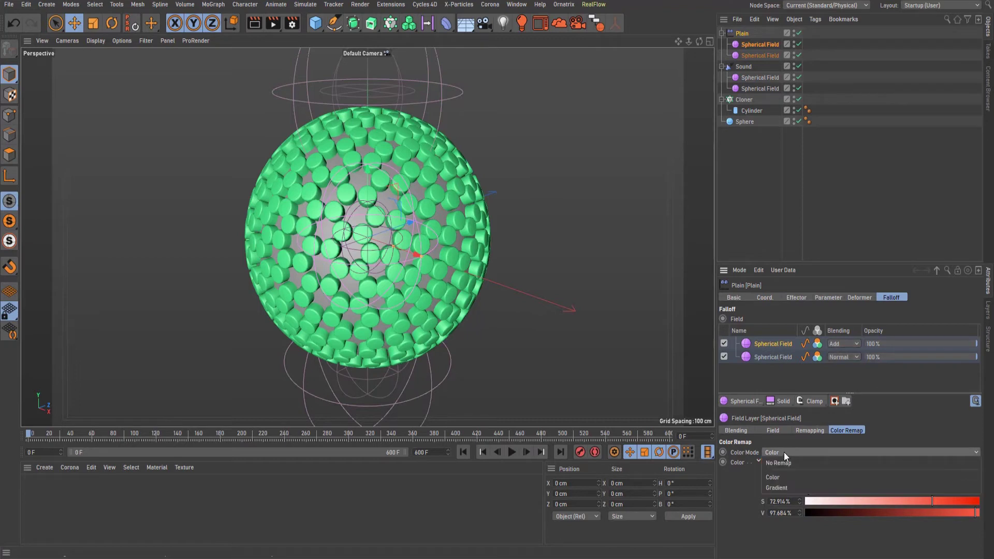
{"action": "left_click", "coordinate": [787, 487]}
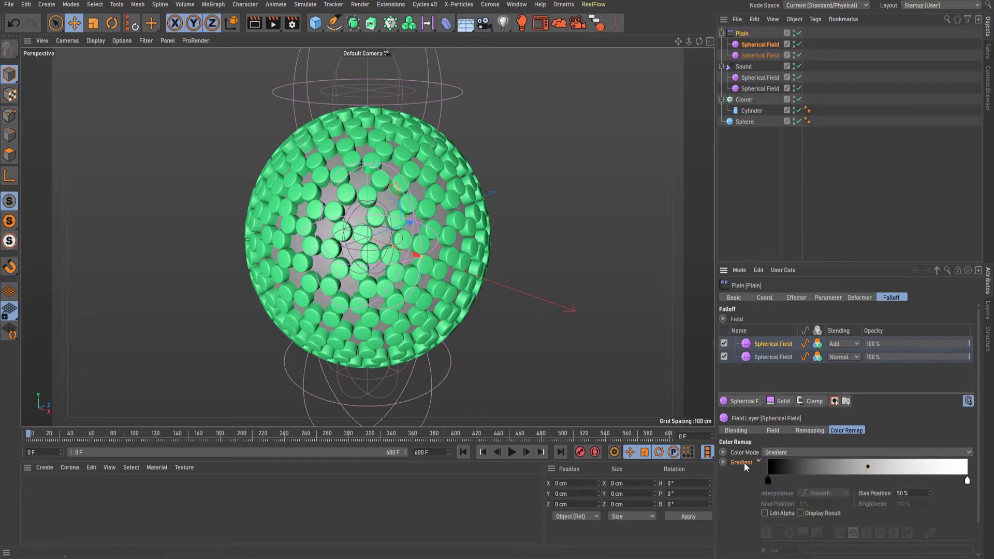
{"action": "left_click", "coordinate": [771, 356]}
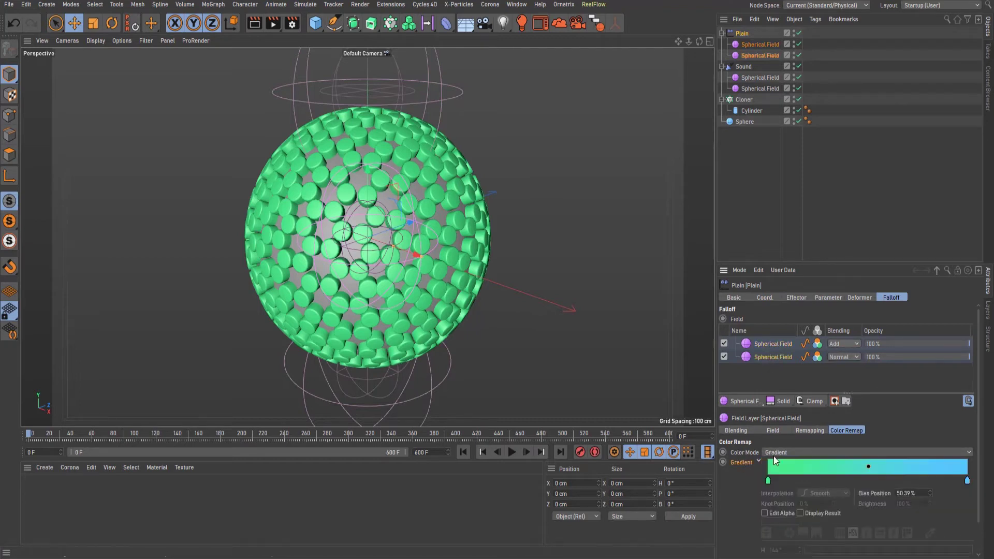
{"action": "right_click", "coordinate": [742, 461]}
{"action": "key", "text": "Escape"}
{"action": "left_click", "coordinate": [781, 343]}
{"action": "right_click", "coordinate": [742, 461]}
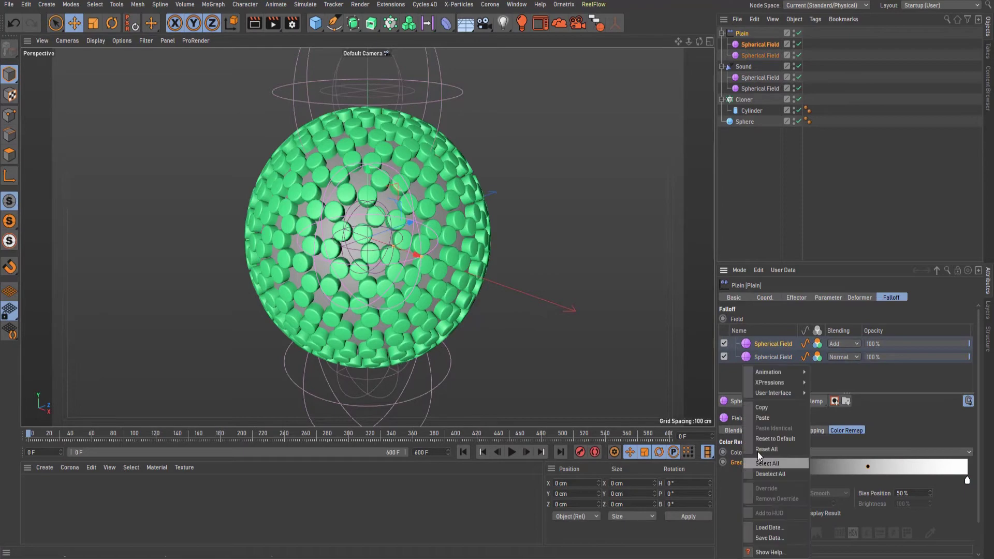
{"action": "left_click", "coordinate": [763, 417]}
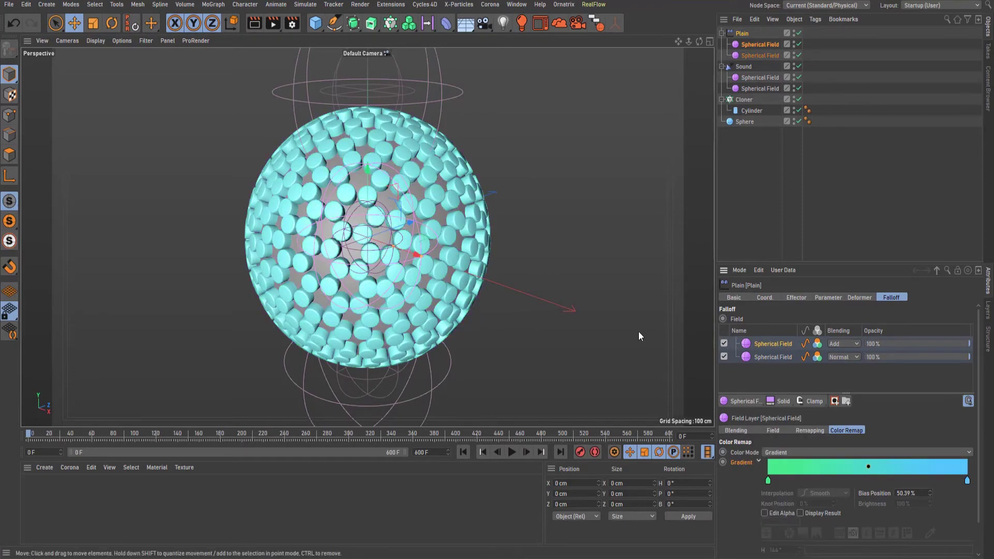
- In Front view, move the second Spherical Field below the sphere and enlarge it to about 124 cm
{"action": "left_click", "coordinate": [757, 55]}
{"action": "key", "text": "F5"}
{"action": "key", "text": "F4"}
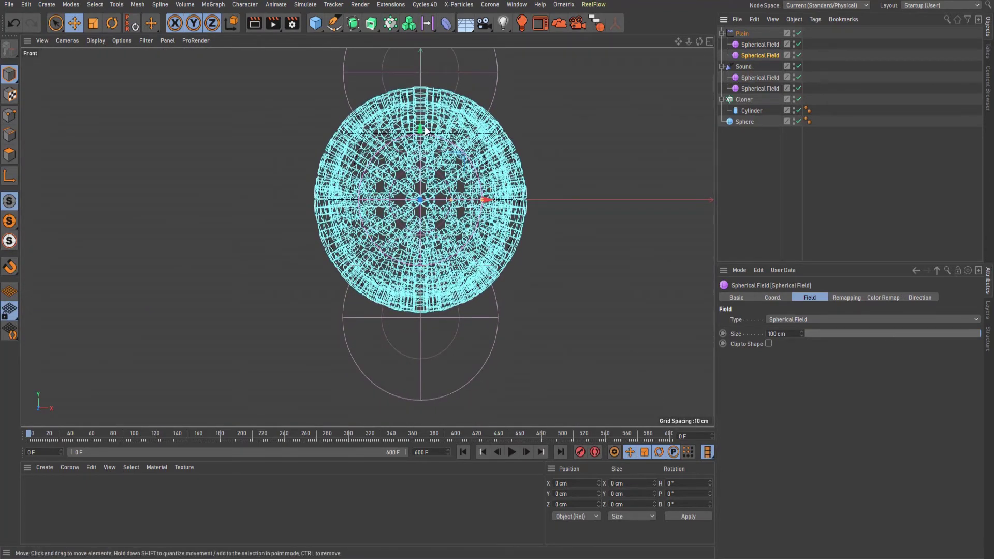
{"action": "left_click_drag", "start_coordinate": [421, 128], "coordinate": [426, 253]}
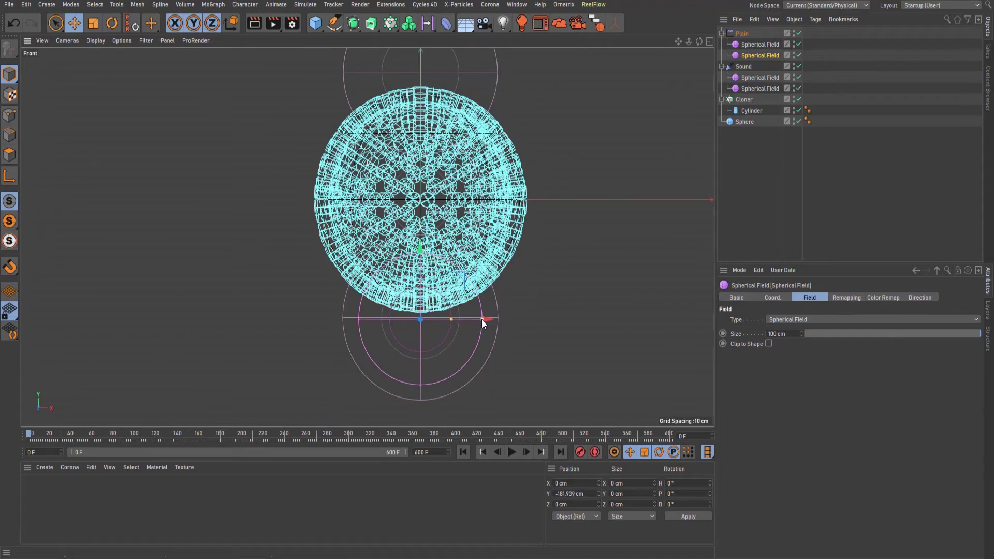
{"action": "left_click_drag", "start_coordinate": [481, 319], "coordinate": [497, 319]}
- Move the first Spherical Field above the sphere to about 194 cm and enlarge it to about 119 cm
{"action": "middle_click_drag", "start_coordinate": [505, 278], "coordinate": [503, 366], "text": "alt"}
{"action": "left_click", "coordinate": [750, 45]}
{"action": "left_click_drag", "start_coordinate": [419, 164], "coordinate": [423, 90]}
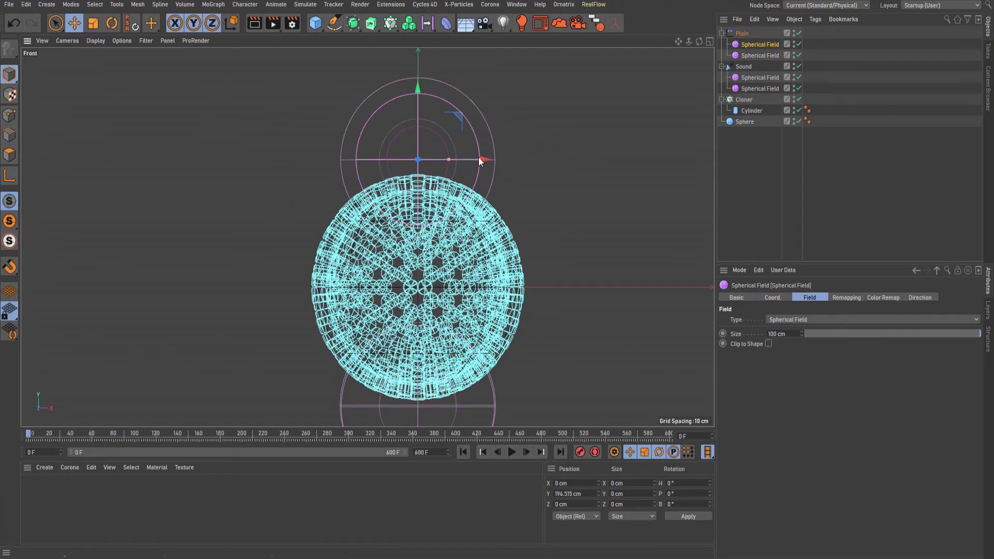
{"action": "left_click_drag", "start_coordinate": [479, 156], "coordinate": [495, 159]}
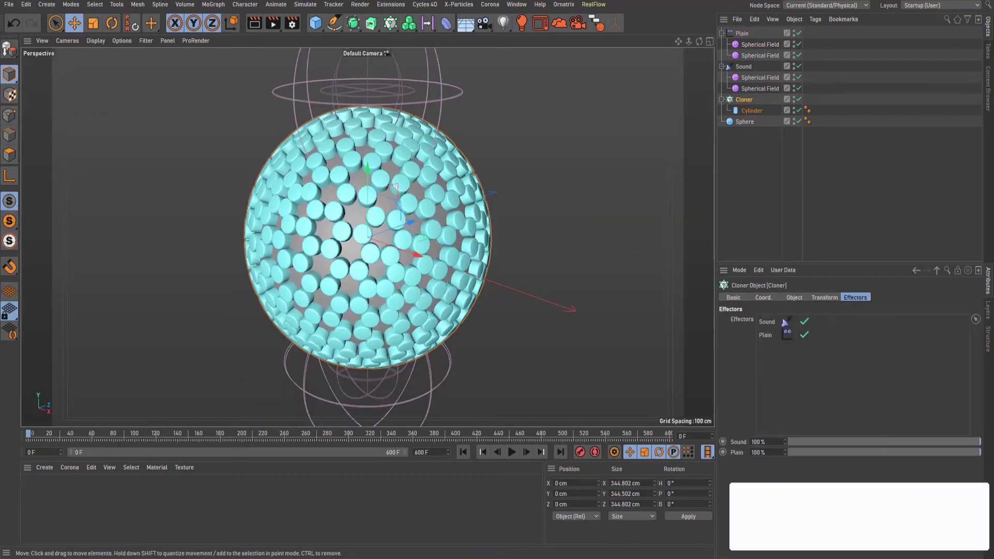
- Preview the stretched clones, then add a Vibrate tag to the Sphere
{"action": "left_click", "coordinate": [945, 519]}
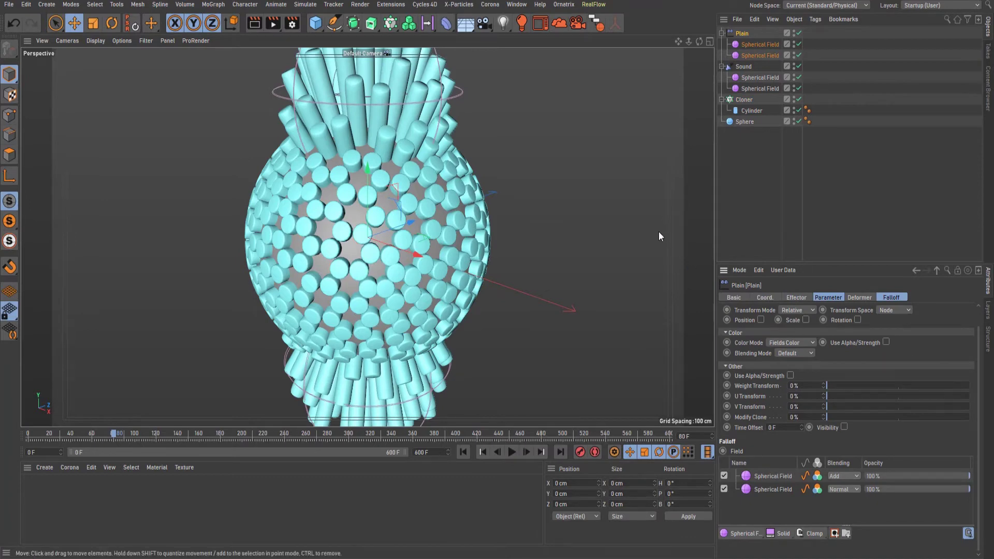
{"action": "left_click", "coordinate": [745, 101]}
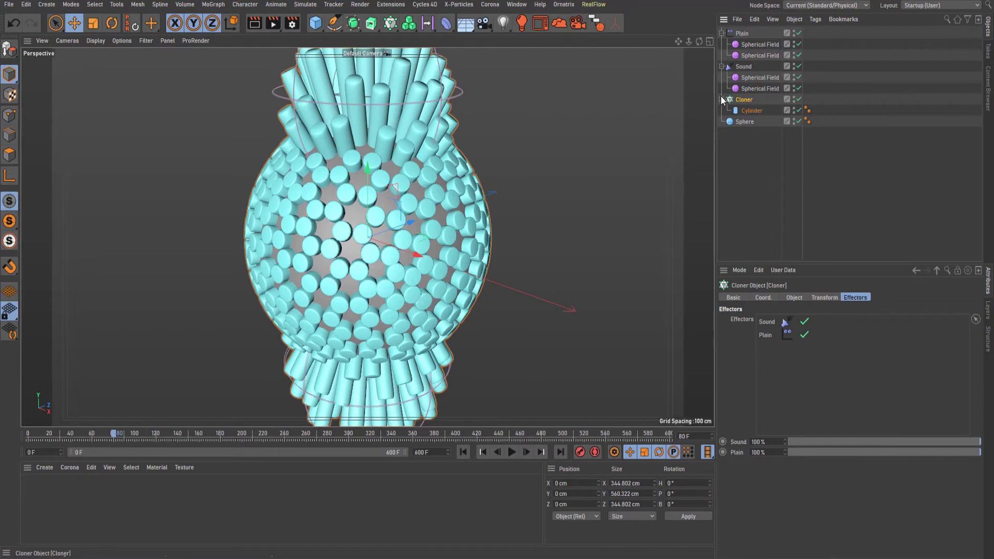
{"action": "left_click", "coordinate": [721, 99]}
{"action": "left_click", "coordinate": [741, 110]}
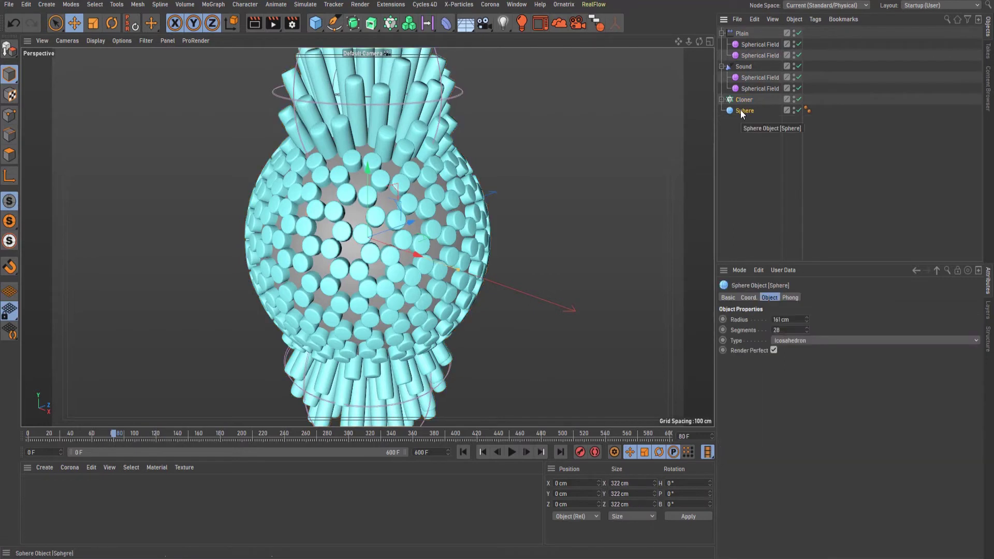
{"action": "right_click", "coordinate": [742, 110]}
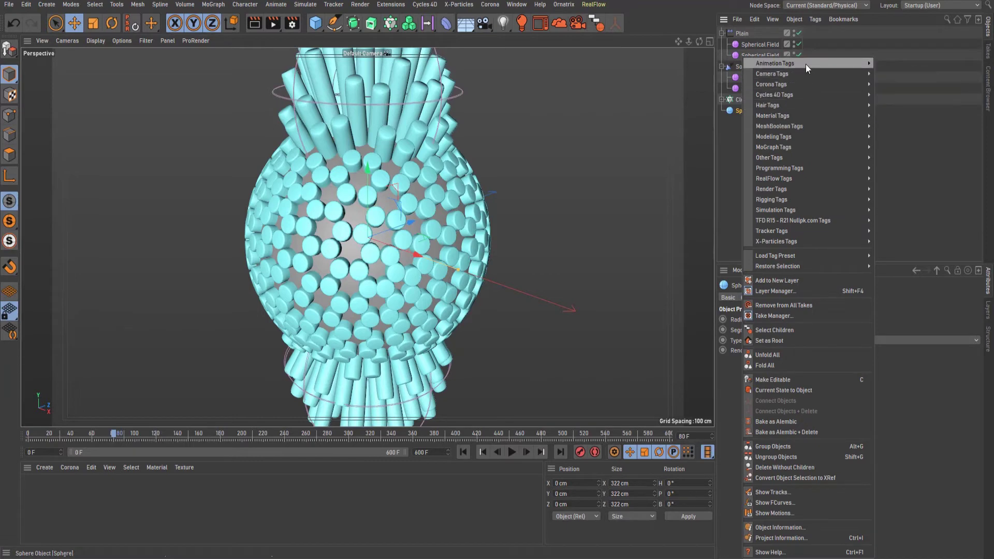
{"action": "mouse_move", "coordinate": [843, 63]}
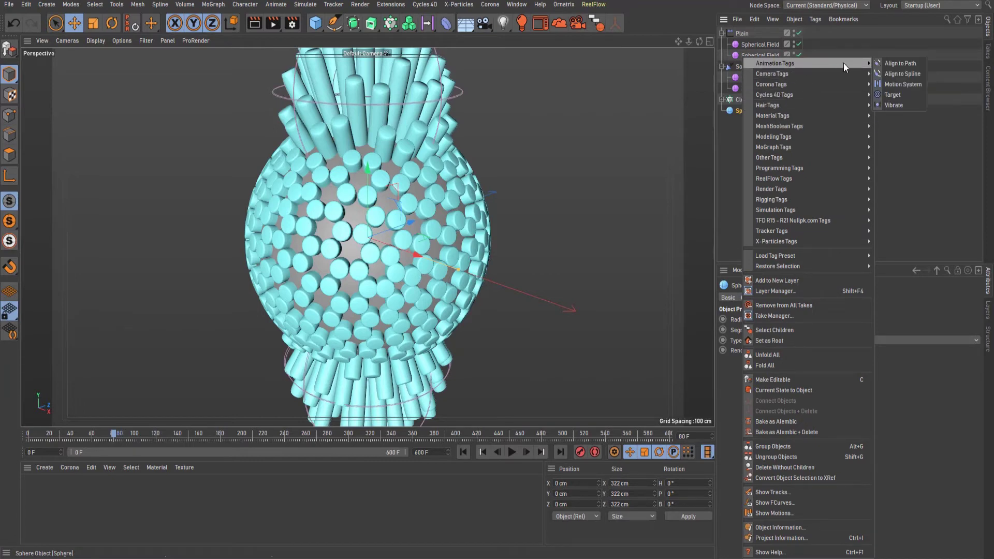
{"action": "left_click", "coordinate": [894, 105]}
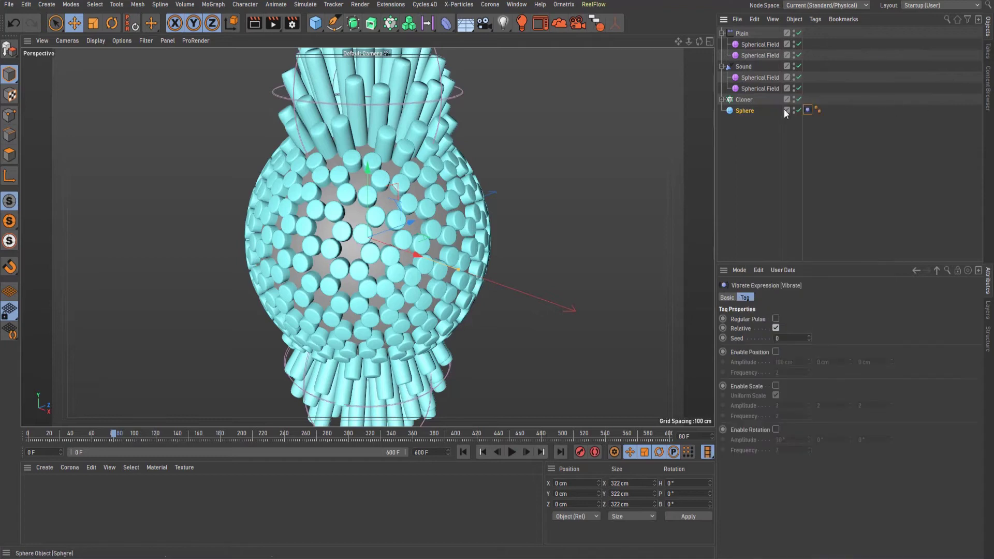
- Enable position vibration with 20 cm X and Y amplitudes
{"action": "left_click", "coordinate": [776, 352]}
{"action": "left_click", "coordinate": [776, 362]}
{"action": "type", "text": "20"}
{"action": "key", "text": "Return"}
{"action": "left_click", "coordinate": [822, 362]}
{"action": "type", "text": "2"}
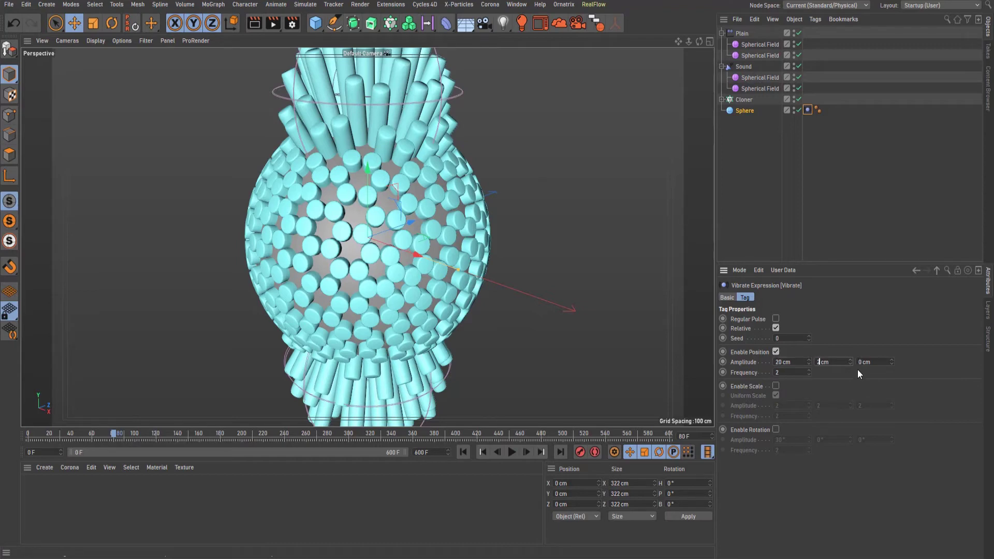
{"action": "type", "text": "0"}
{"action": "key", "text": "Tab"}
- Set position frequency to 1 and enable rotation vibration with a 10° amplitude
{"action": "left_click", "coordinate": [802, 373]}
{"action": "left_click", "coordinate": [777, 430]}
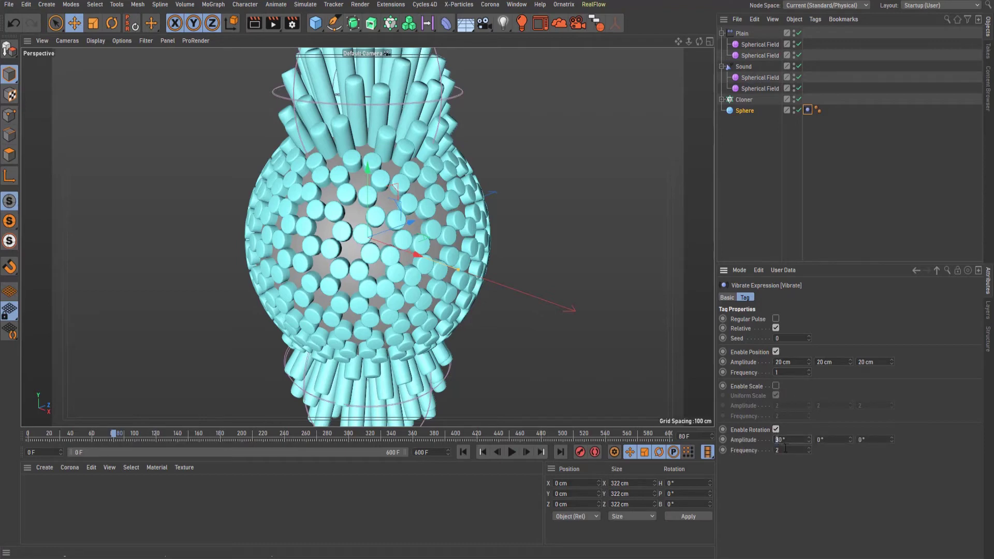
{"action": "key", "text": "BackSpace"}
{"action": "type", "text": "1"}
{"action": "key", "text": "Tab"}
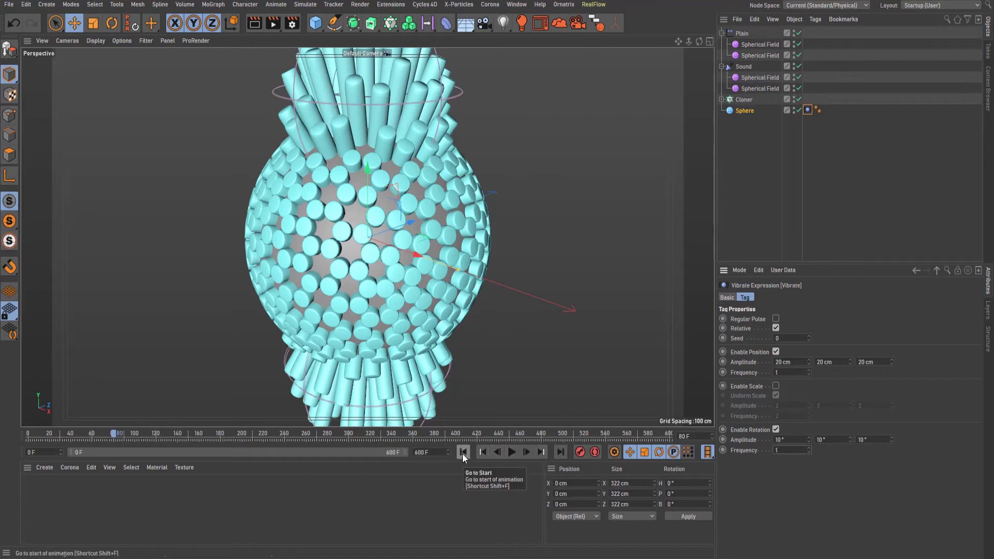
- Preview the vibration, then stop playback and return the timeline to frame 0
{"action": "left_click", "coordinate": [510, 452]}
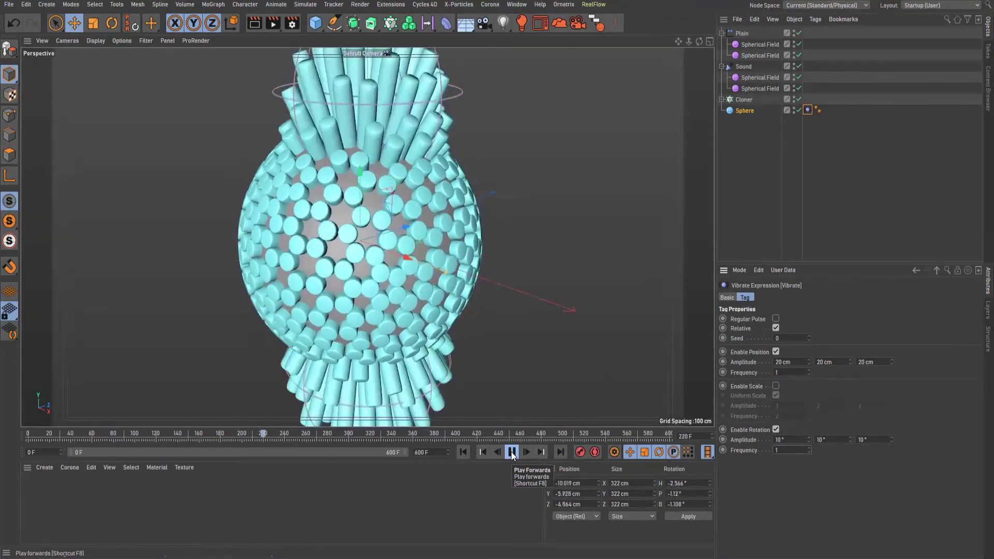
{"action": "left_click", "coordinate": [511, 452]}
{"action": "left_click", "coordinate": [464, 452]}
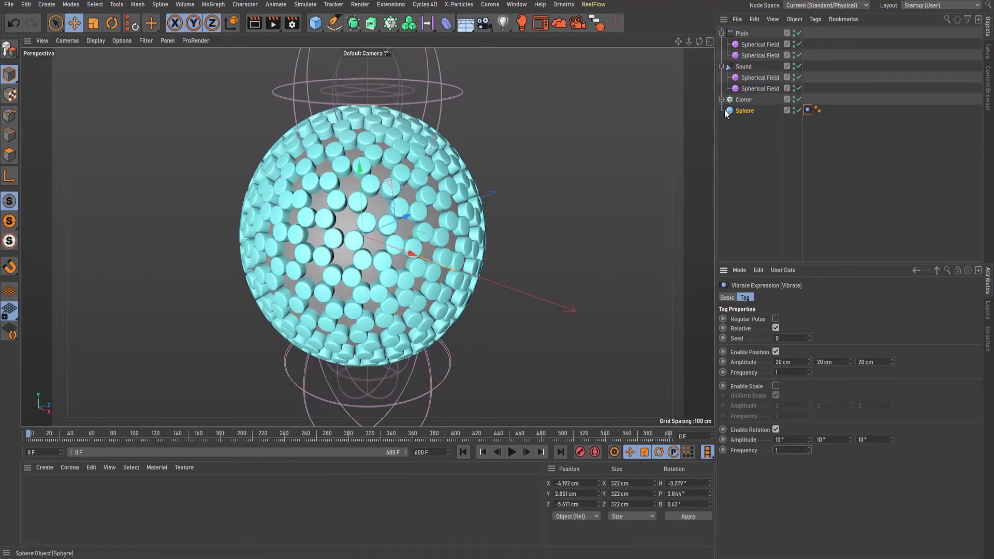
- Drag Plain and Sound under the Sphere, then collapse and expand Sphere to confirm
{"action": "left_click", "coordinate": [742, 33]}
{"action": "left_click", "coordinate": [744, 44], "text": "shift"}
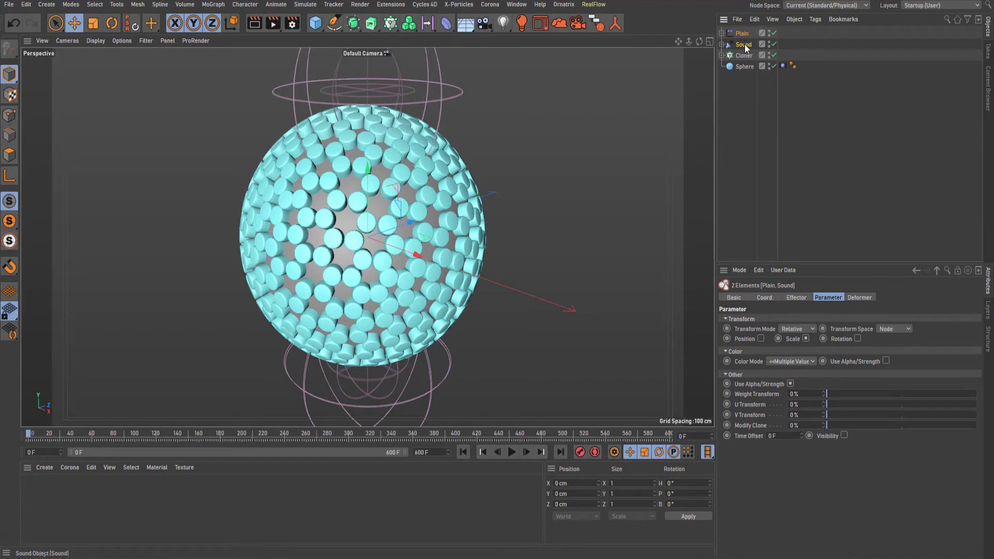
{"action": "left_click_drag", "start_coordinate": [744, 66], "coordinate": [744, 67]}
{"action": "left_click", "coordinate": [744, 45]}
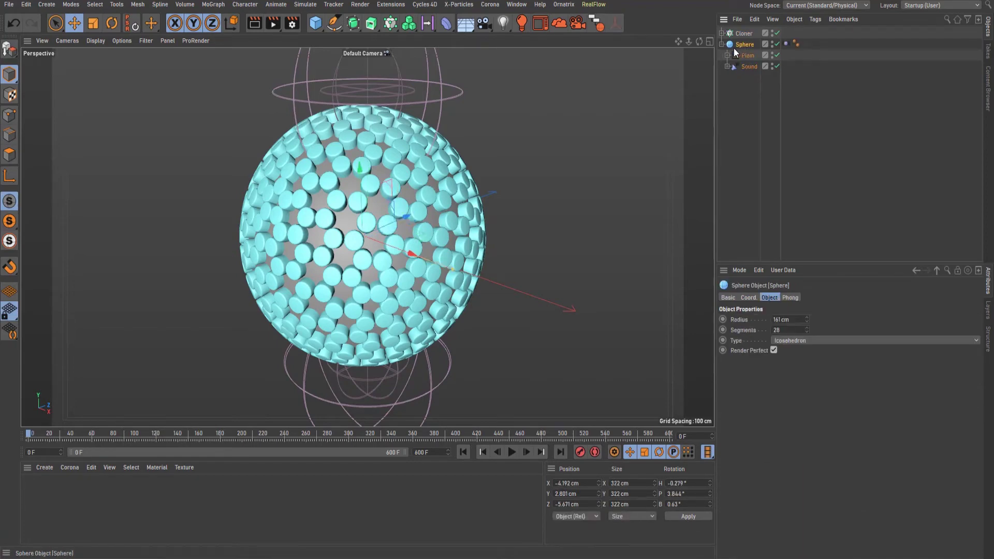
{"action": "left_click", "coordinate": [723, 46]}
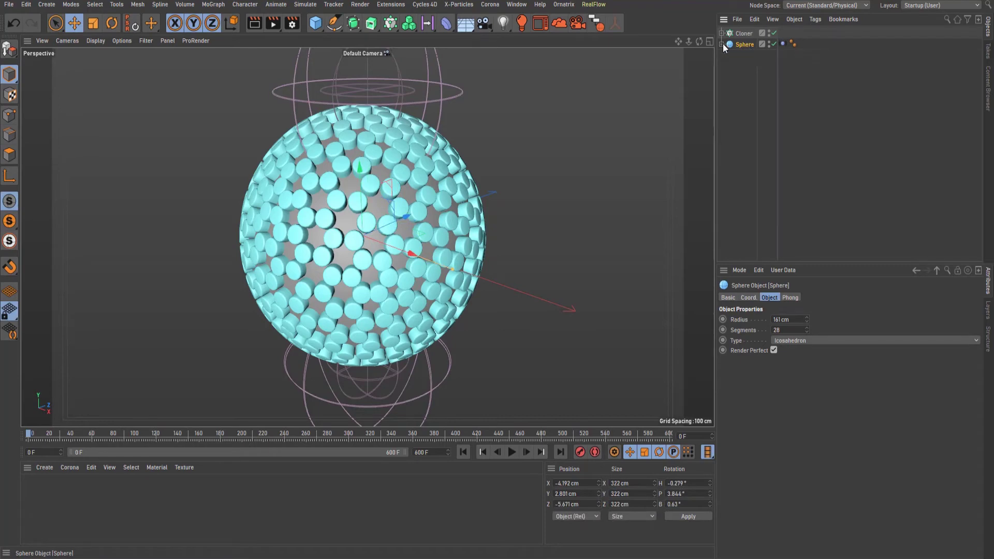
{"action": "left_click", "coordinate": [723, 45]}
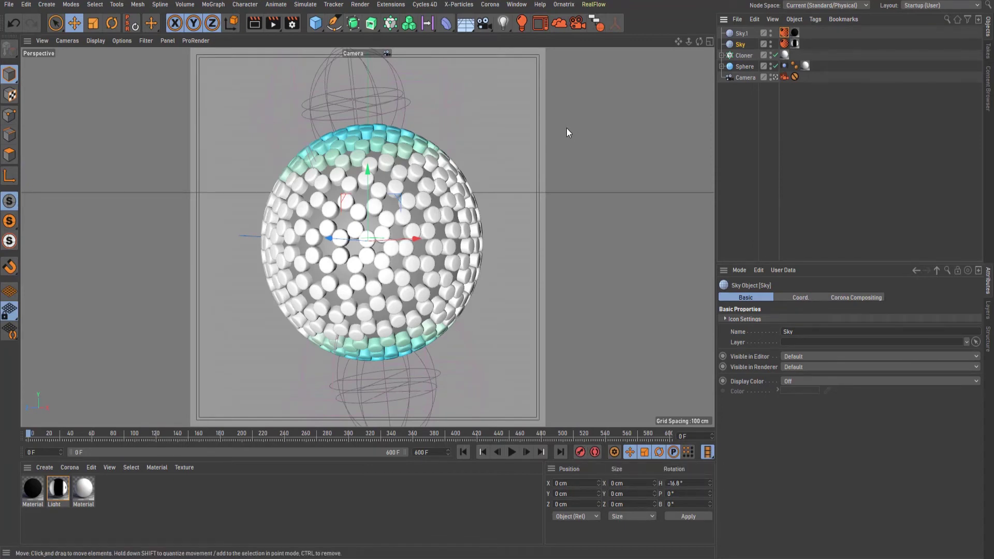
- Check the Camera's Protection tag, then delete Sky and Sky.1
{"action": "left_click", "coordinate": [744, 79]}
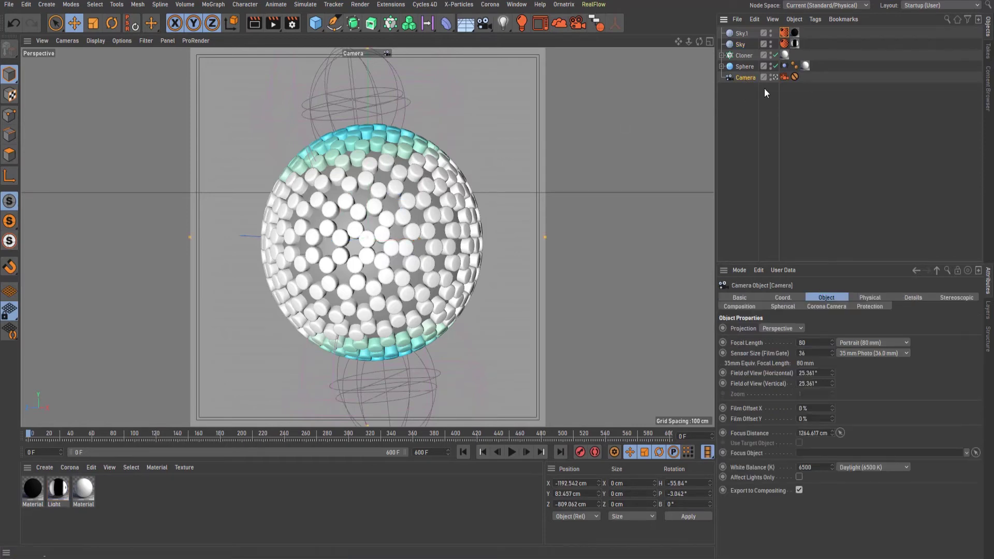
{"action": "left_click", "coordinate": [796, 77]}
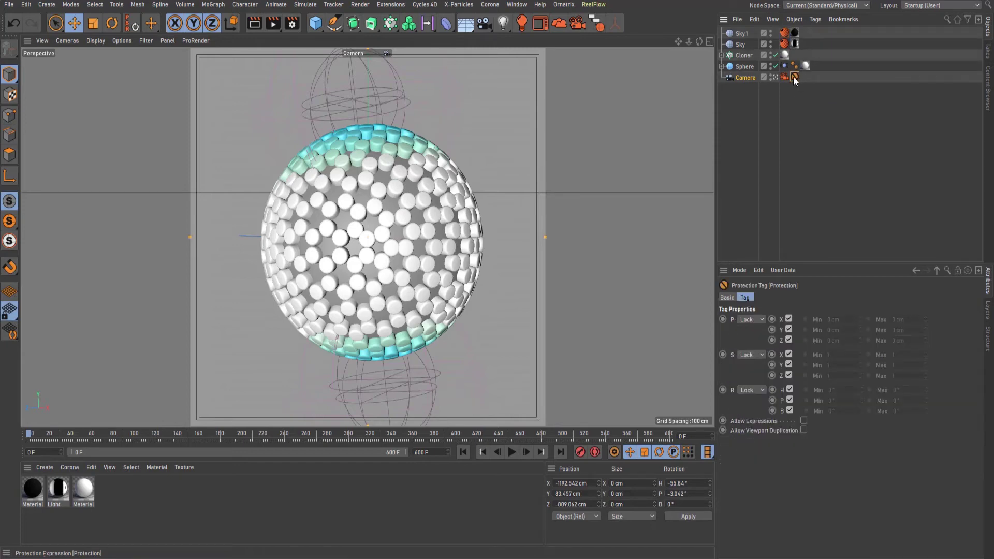
{"action": "left_click", "coordinate": [688, 294]}
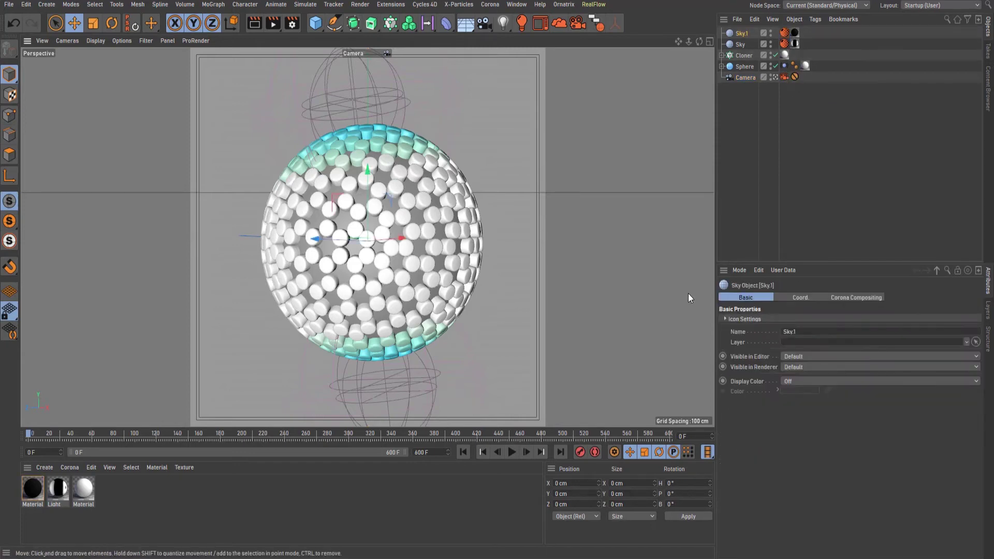
{"action": "left_click", "coordinate": [742, 45]}
{"action": "left_click", "coordinate": [744, 33], "text": "ctrl"}
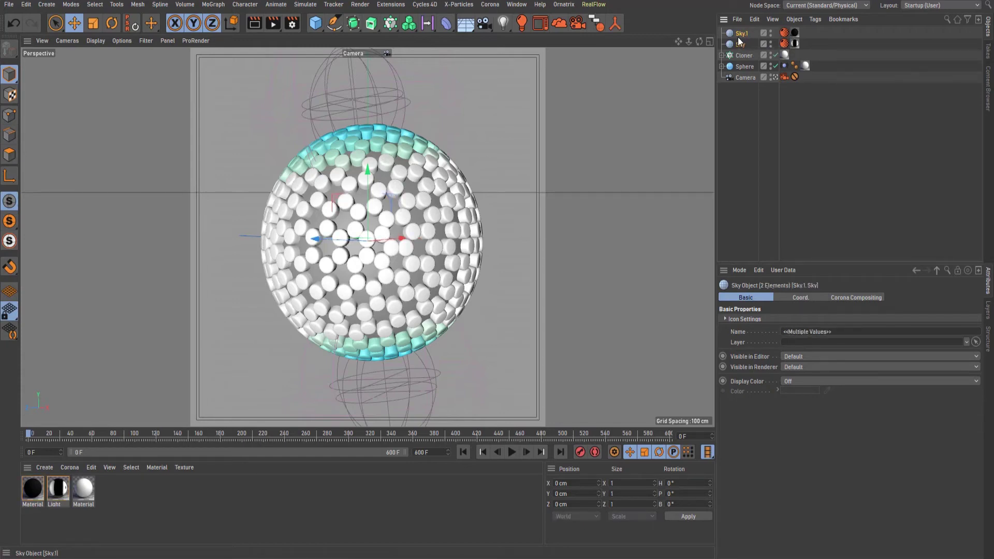
{"action": "key", "text": "Delete"}
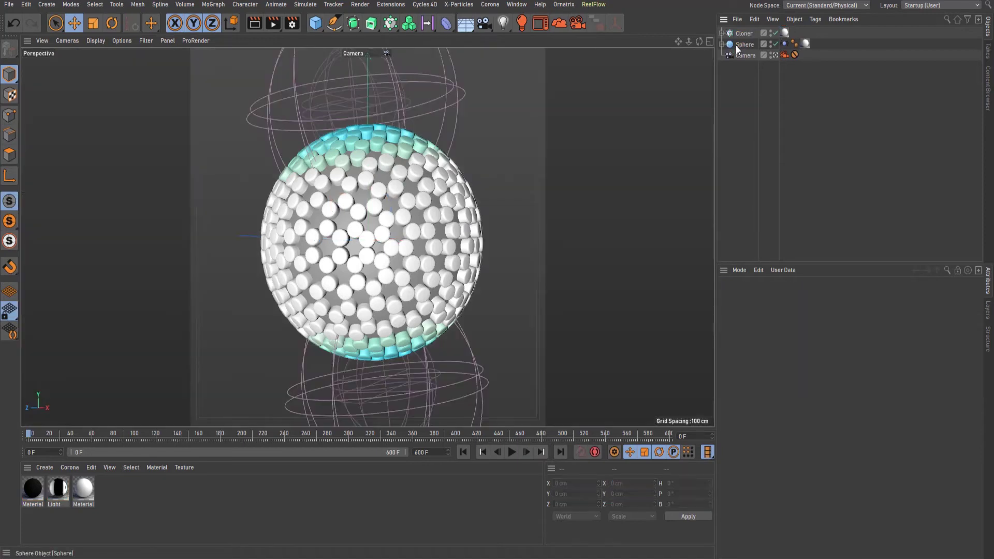
- Add a Sky object and create a new Corona Light Material
{"action": "left_click", "coordinate": [465, 22]}
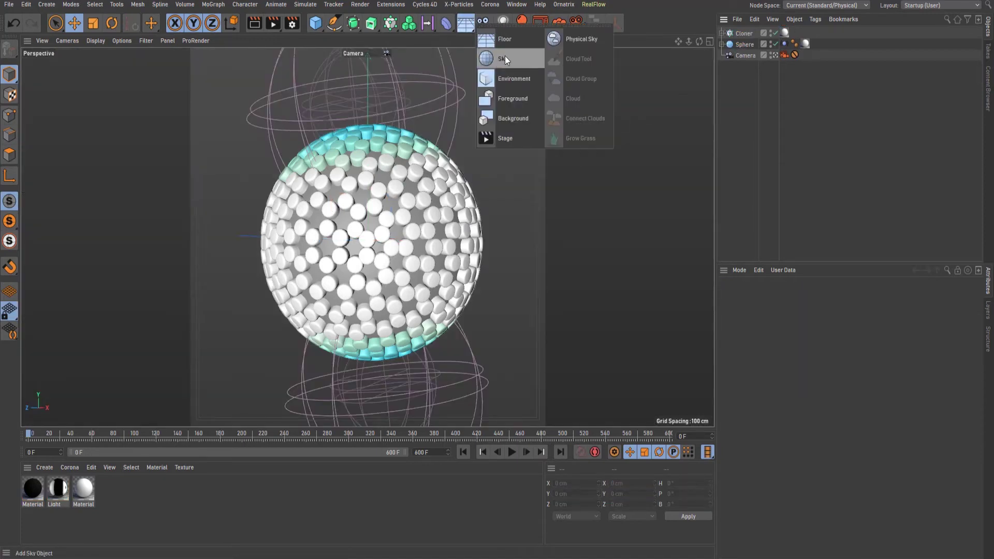
{"action": "left_click", "coordinate": [505, 60]}
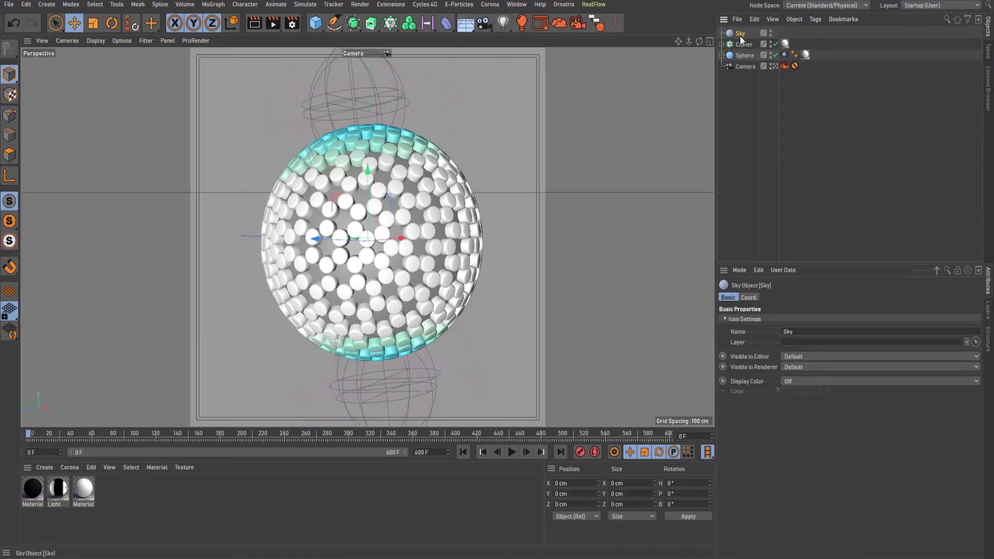
{"action": "left_click", "coordinate": [74, 469]}
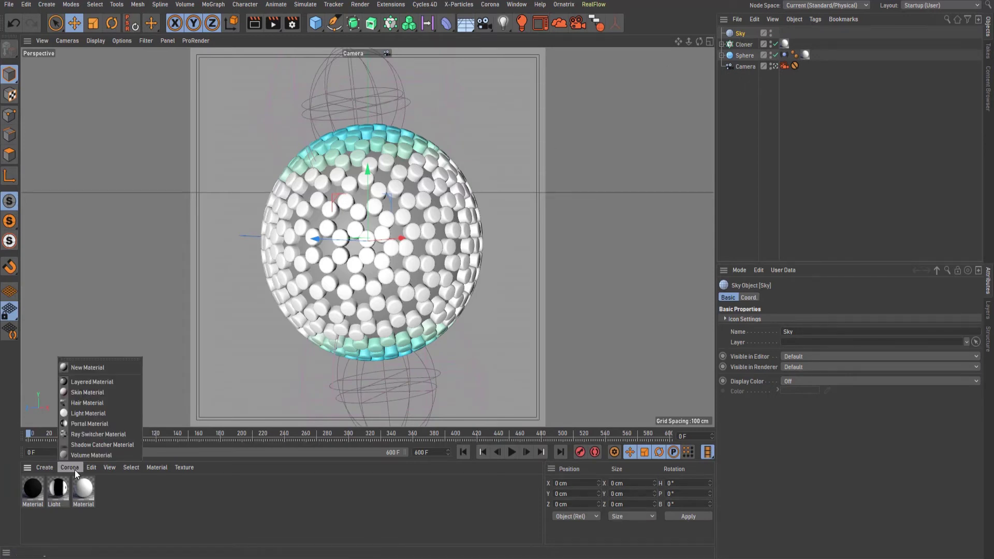
{"action": "left_click", "coordinate": [85, 414]}
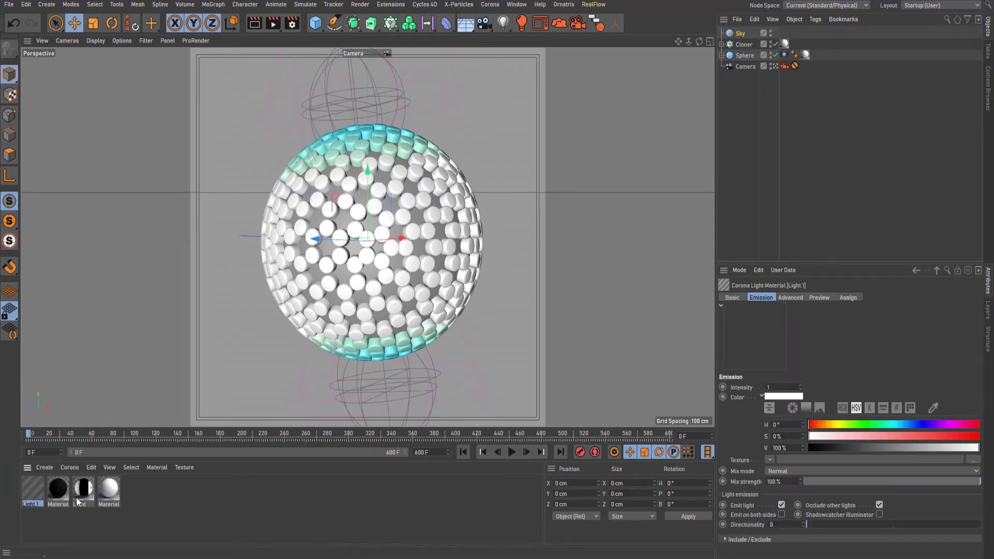
- Load HDRI.exr as the light material's texture and apply the material to Sky
{"action": "double_click", "coordinate": [33, 495]}
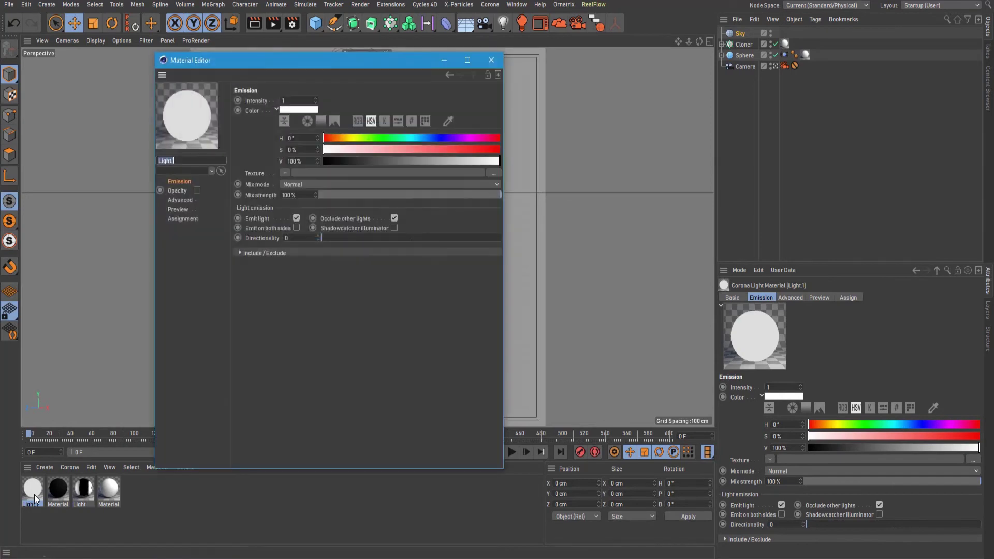
{"action": "left_click", "coordinate": [286, 173]}
{"action": "left_click", "coordinate": [290, 187]}
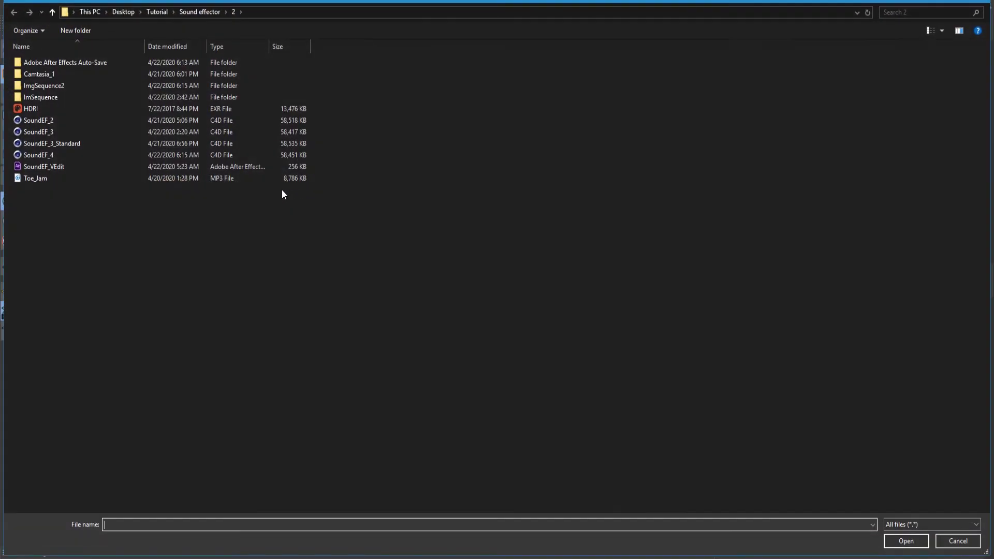
{"action": "double_click", "coordinate": [50, 109]}
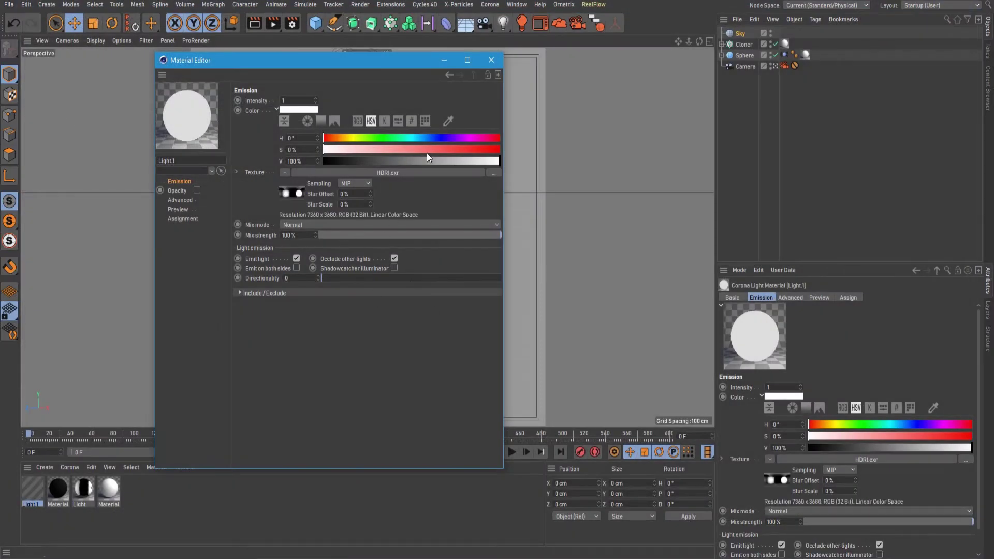
{"action": "left_click", "coordinate": [492, 61]}
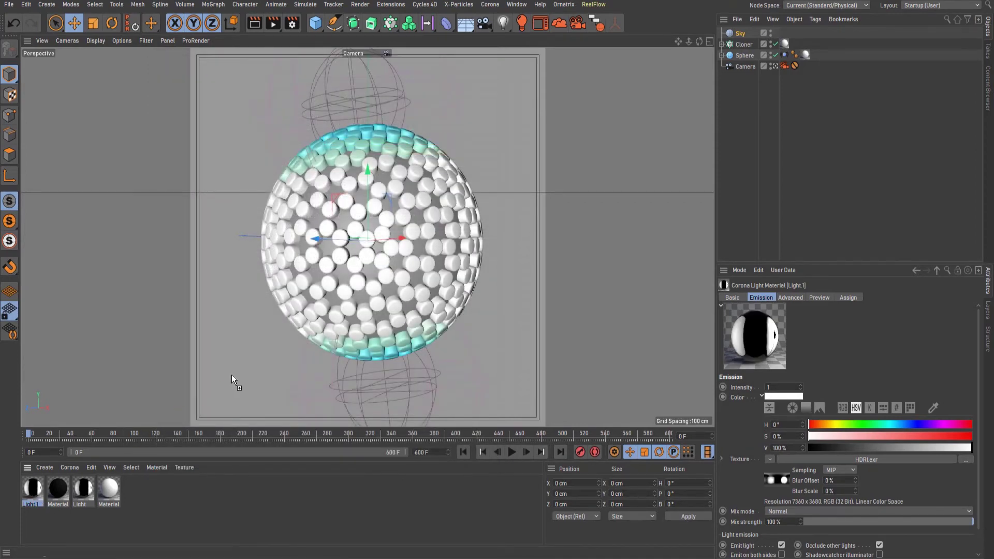
{"action": "left_click_drag", "start_coordinate": [237, 368], "coordinate": [751, 33]}
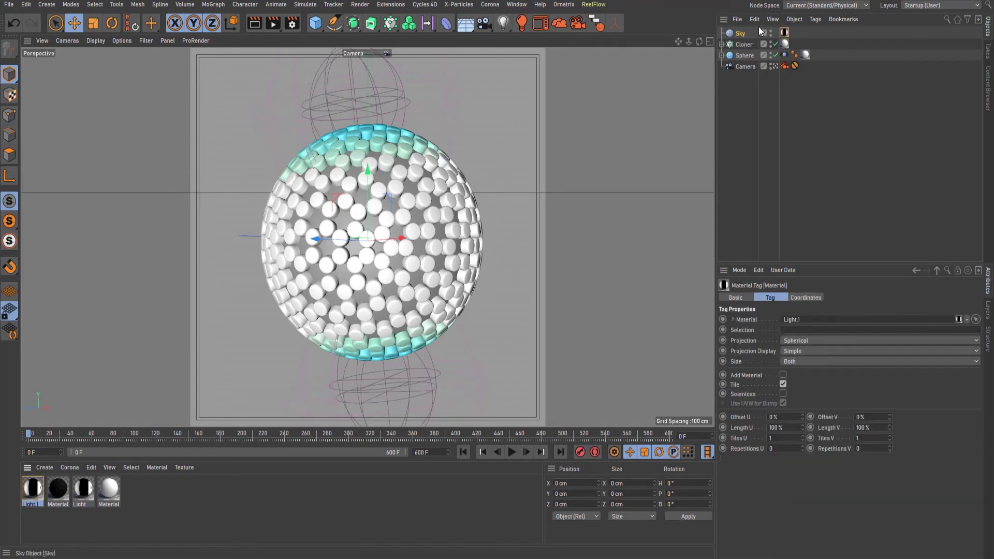
- Start a Corona interactive render, arrange its window, and create a new default material
{"action": "left_click", "coordinate": [543, 28]}
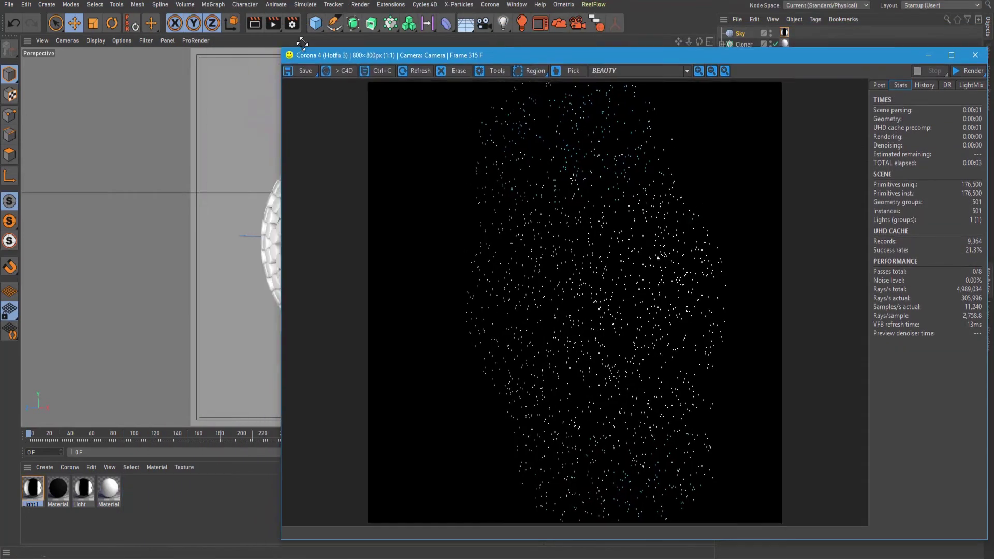
{"action": "left_click_drag", "start_coordinate": [304, 40], "coordinate": [353, 51]}
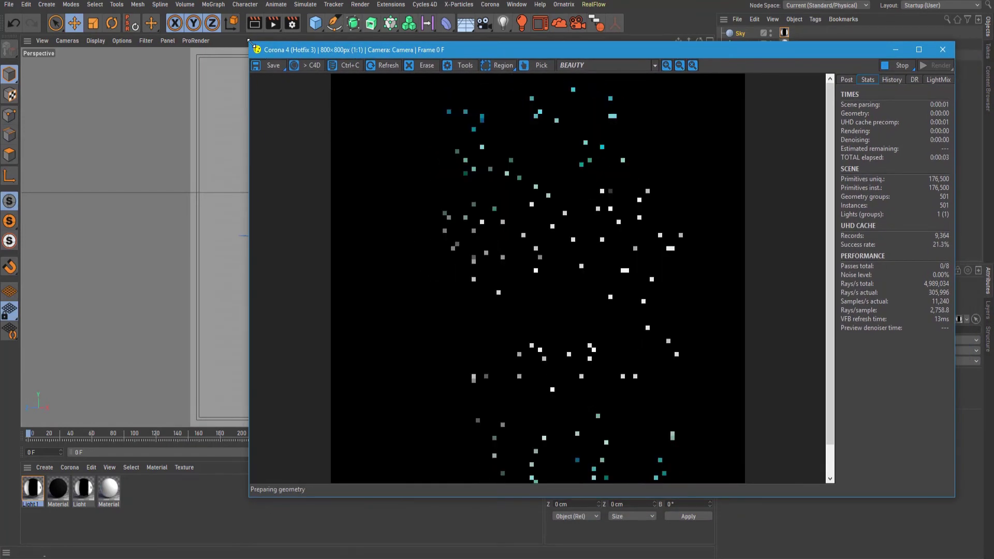
{"action": "left_click_drag", "start_coordinate": [249, 41], "coordinate": [302, 62]}
{"action": "left_click_drag", "start_coordinate": [481, 72], "coordinate": [513, 81]}
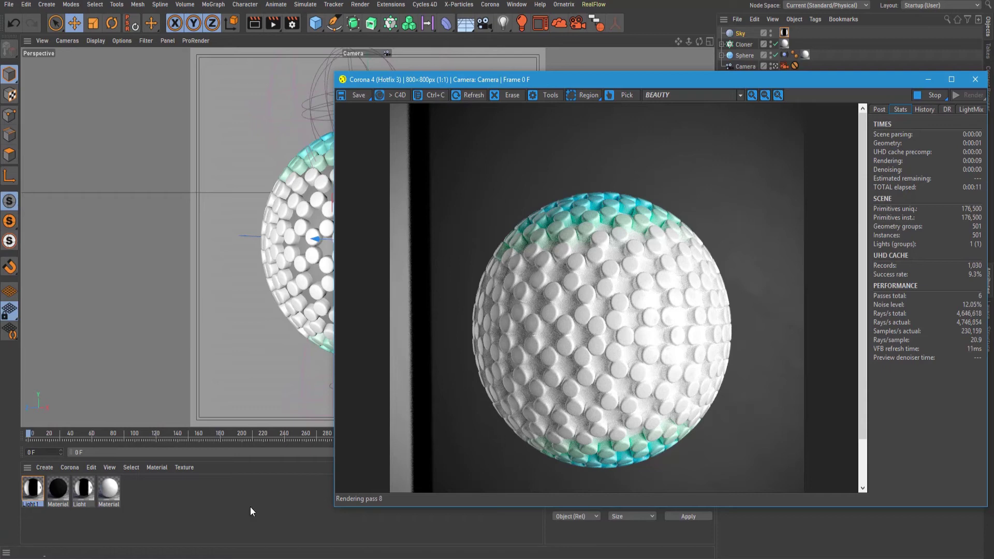
{"action": "right_click", "coordinate": [60, 487]}
{"action": "left_click", "coordinate": [83, 366]}
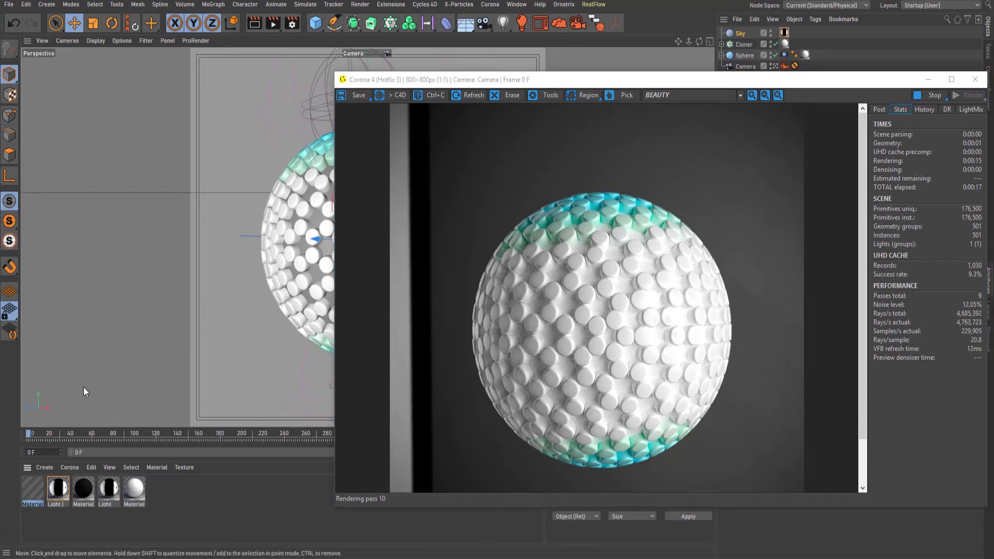
- Give the new material's diffuse colour a 2D - Circular Gradient shader
{"action": "double_click", "coordinate": [30, 498]}
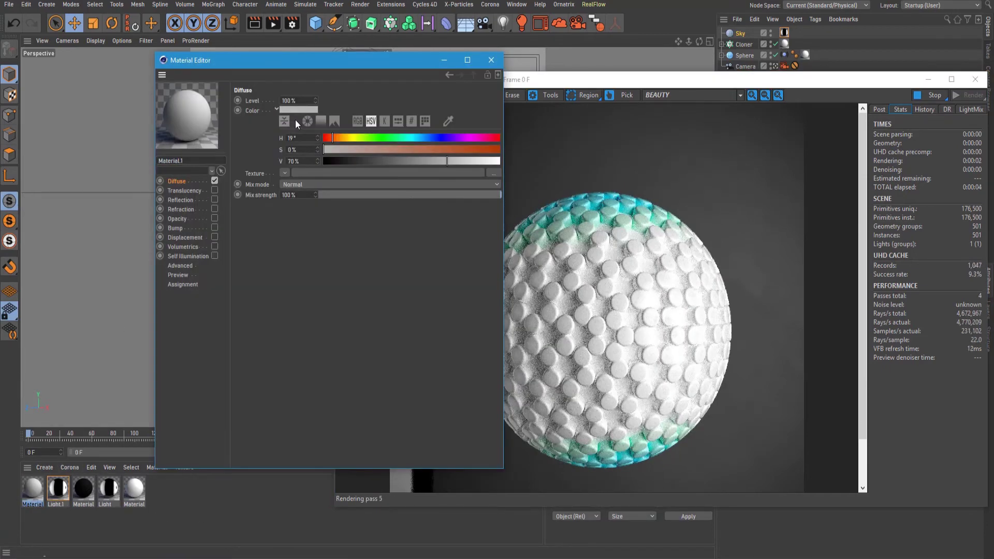
{"action": "left_click", "coordinate": [284, 174]}
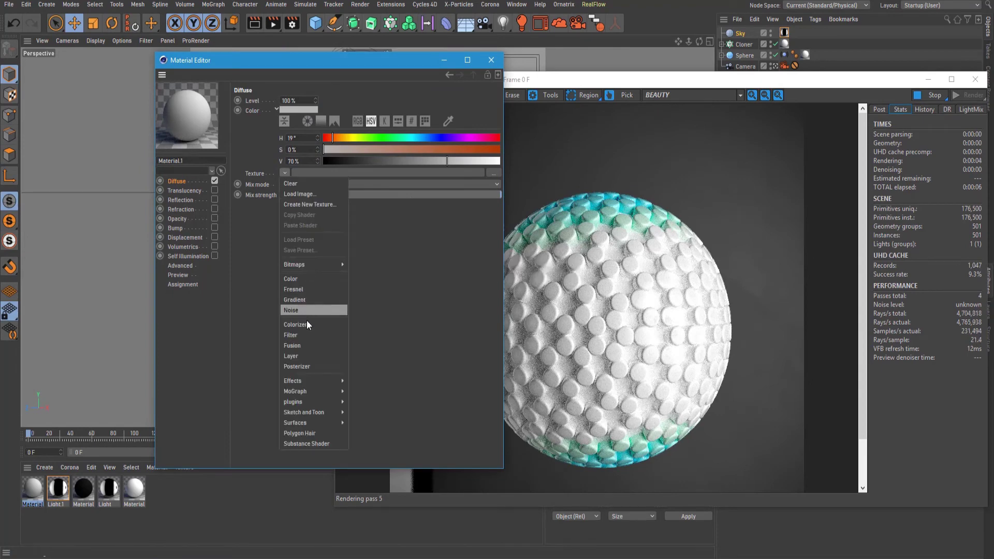
{"action": "left_click", "coordinate": [302, 300]}
{"action": "left_click", "coordinate": [292, 193]}
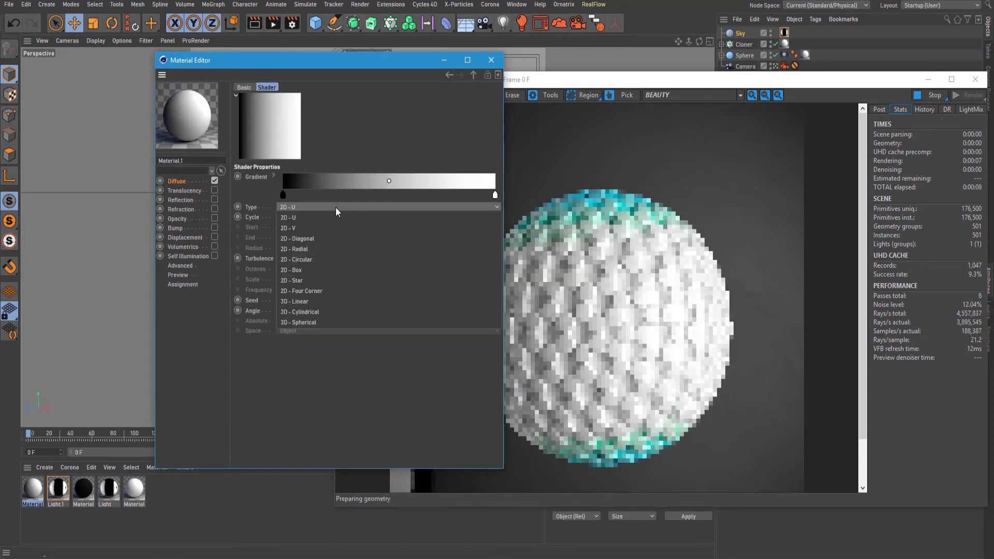
{"action": "left_click", "coordinate": [335, 207]}
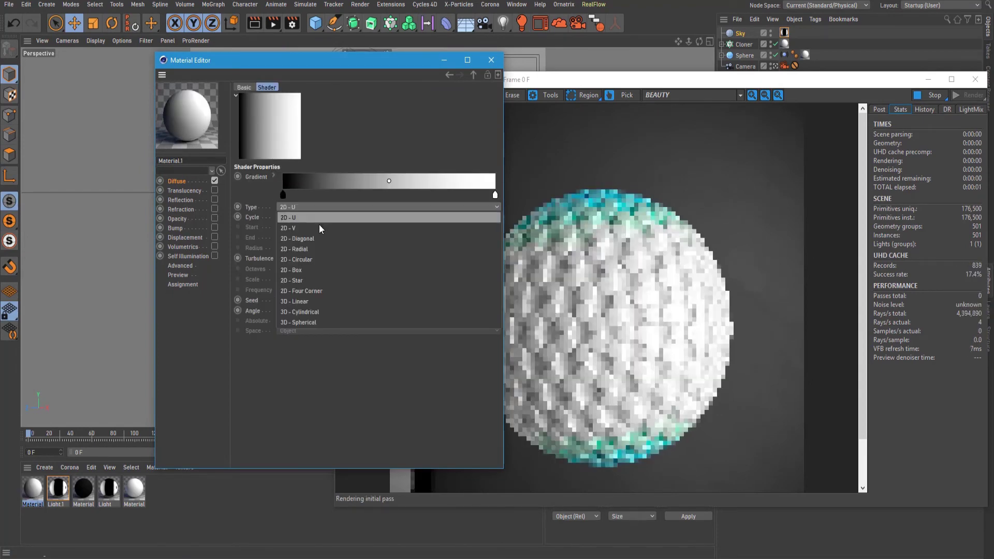
{"action": "left_click", "coordinate": [316, 257]}
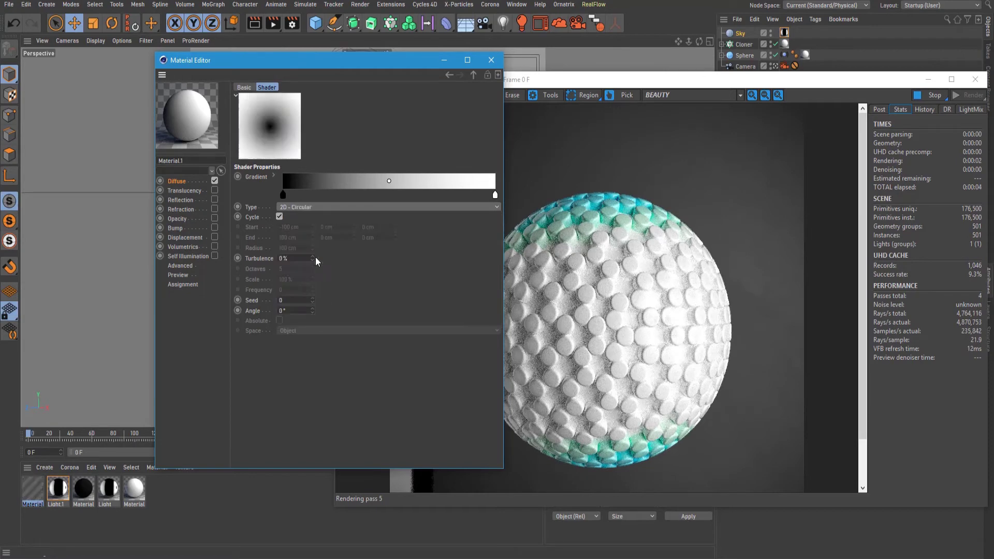
- Darken the gradient's white knot to 3% value and close the material editor
{"action": "double_click", "coordinate": [495, 195]}
{"action": "left_click", "coordinate": [438, 232]}
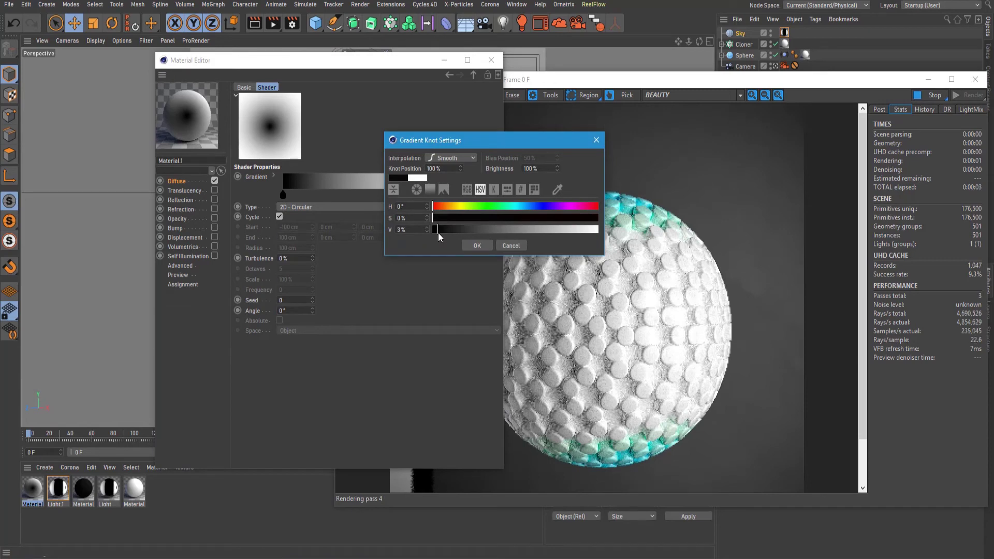
{"action": "left_click", "coordinate": [472, 243]}
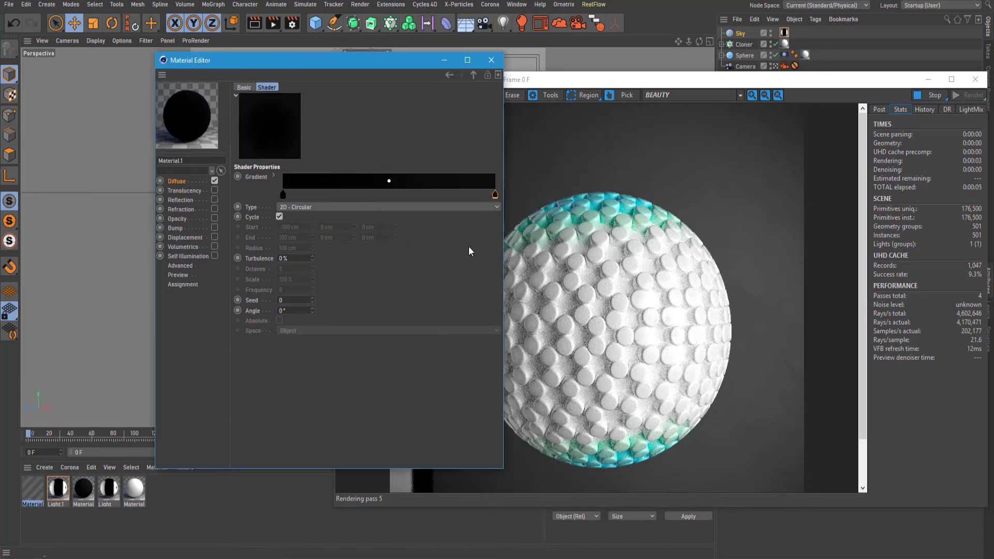
{"action": "right_click", "coordinate": [352, 181]}
{"action": "left_click", "coordinate": [380, 188]}
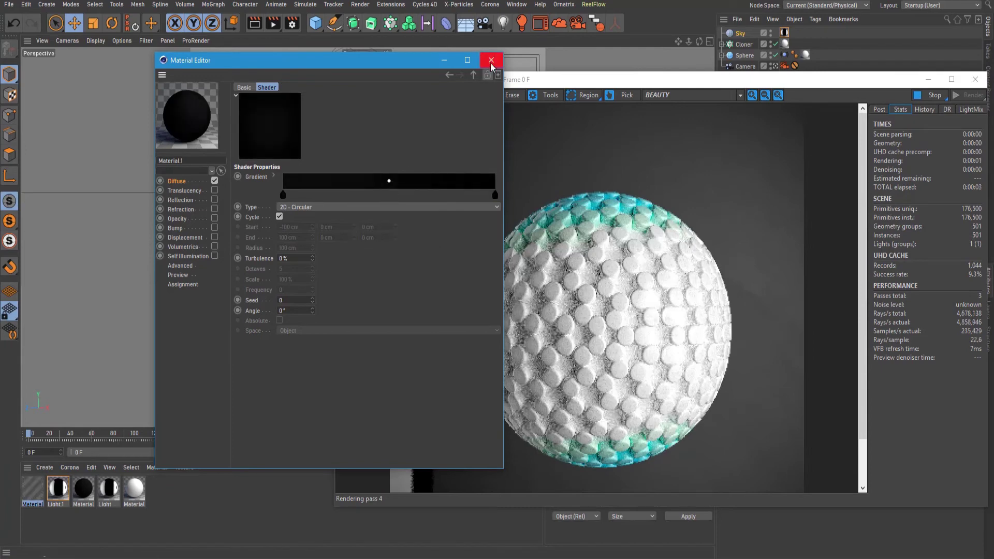
{"action": "left_click", "coordinate": [492, 60]}
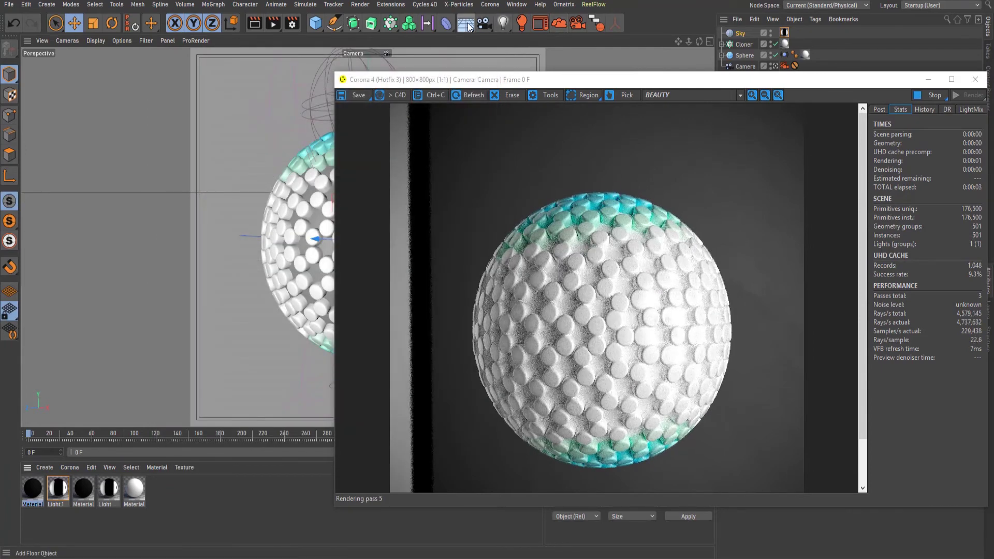
- Add a second Sky and apply the black material to Sky.1
{"action": "left_click_drag", "start_coordinate": [470, 27], "coordinate": [506, 57]}
{"action": "left_click_drag", "start_coordinate": [22, 492], "coordinate": [742, 37]}
{"action": "left_click_drag", "start_coordinate": [391, 74], "coordinate": [350, 131]}
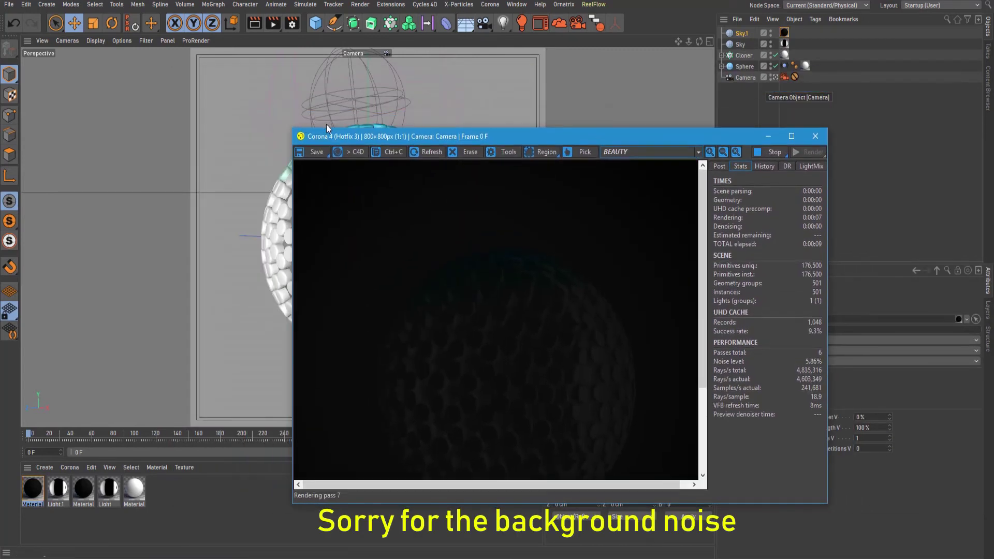
{"action": "left_click", "coordinate": [739, 45]}
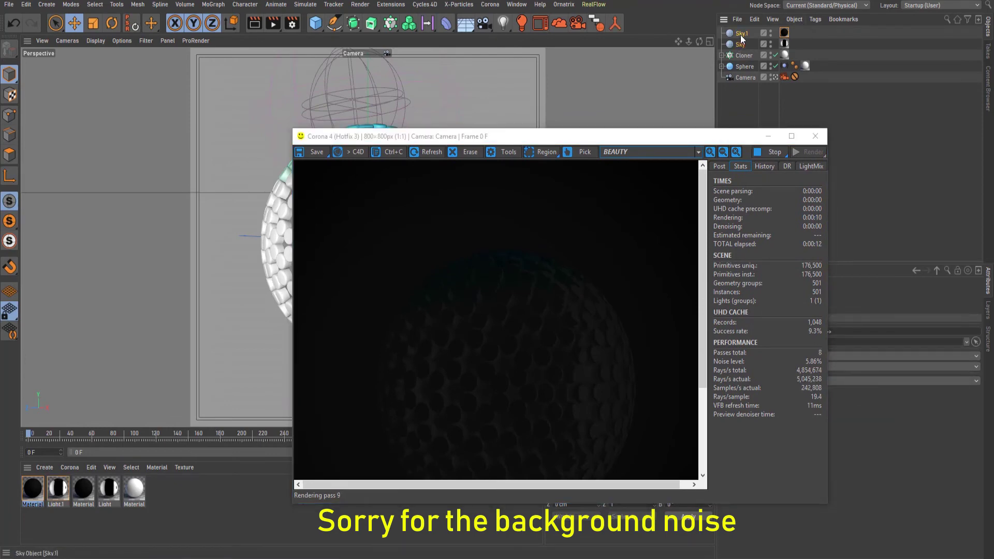
- Add a Corona Compositing tag to Sky.1 and turn off Seen by camera on Sky's tag
{"action": "right_click", "coordinate": [742, 35]}
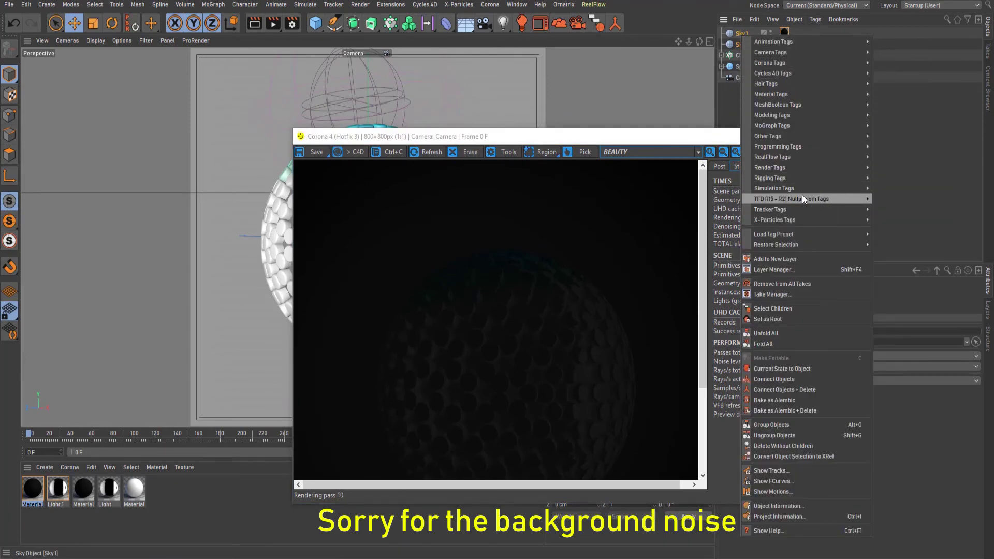
{"action": "mouse_move", "coordinate": [790, 64]}
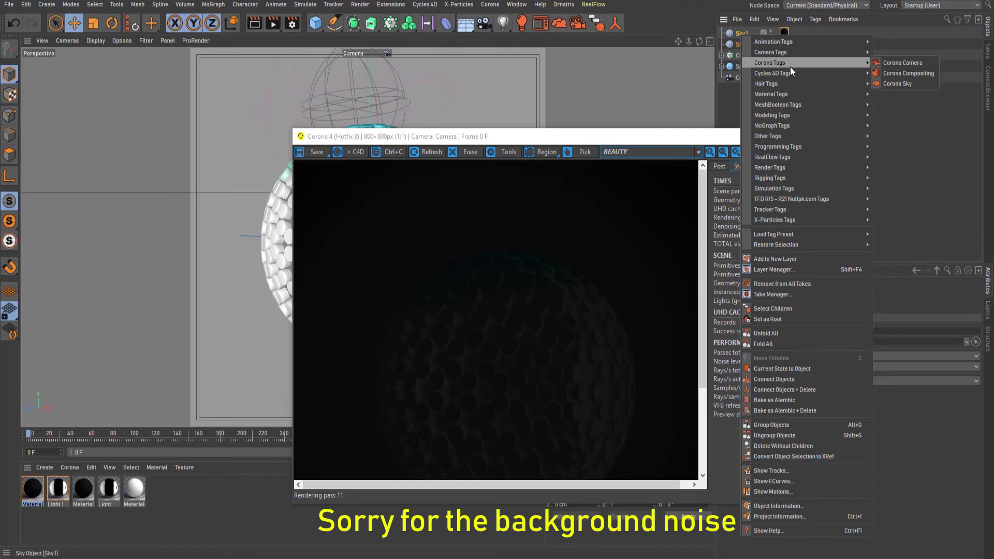
{"action": "left_click", "coordinate": [890, 73]}
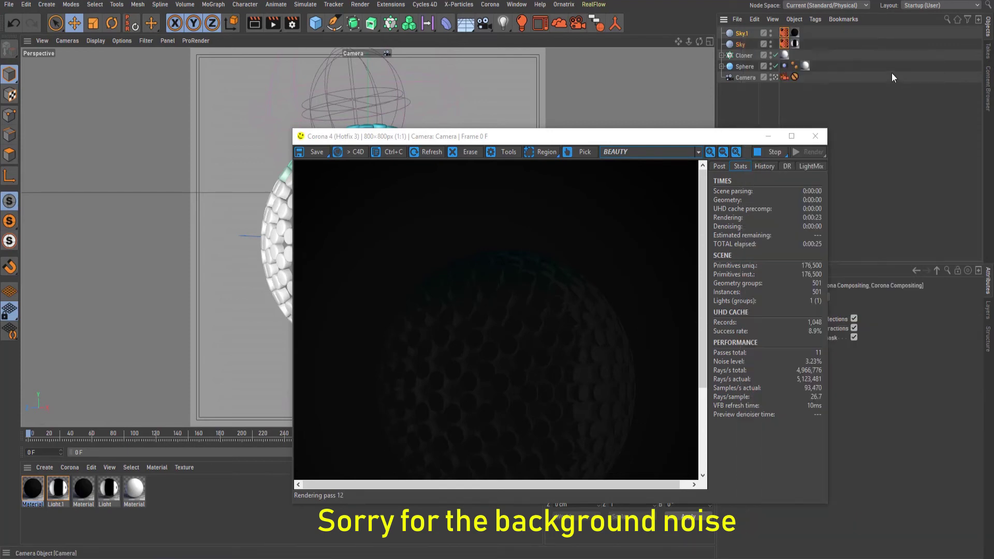
{"action": "left_click", "coordinate": [740, 44]}
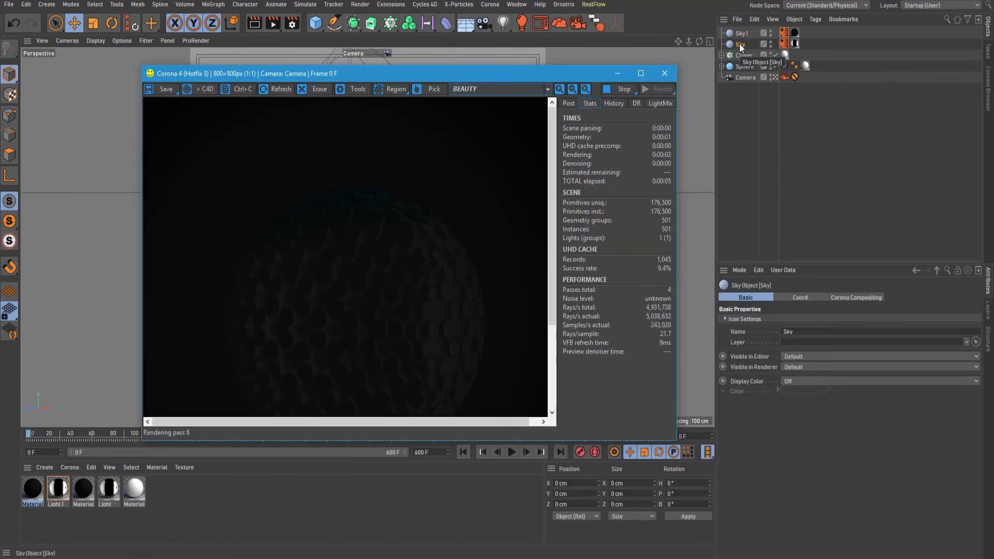
{"action": "left_click", "coordinate": [785, 43]}
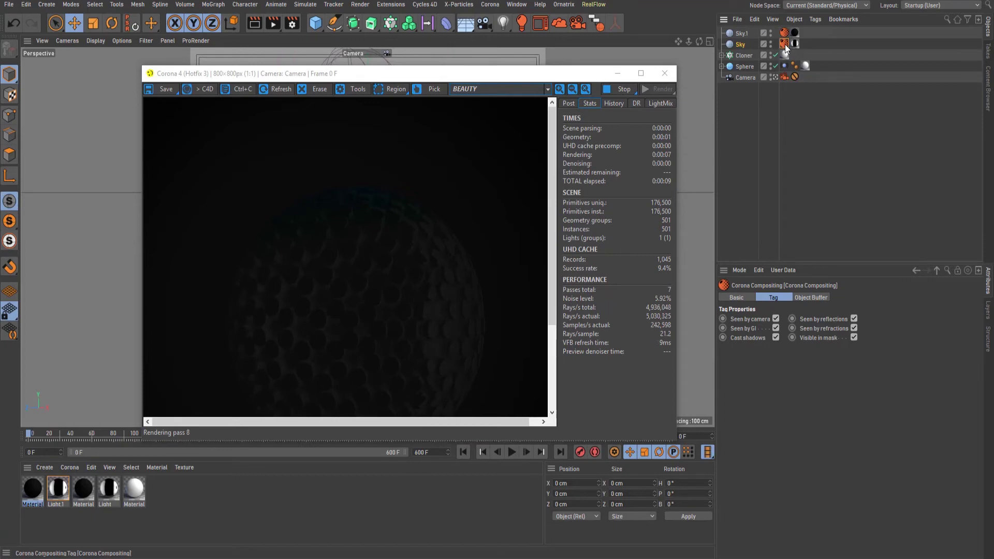
{"action": "left_click", "coordinate": [775, 318]}
- On Sky.1's compositing tag, turn off Seen by GI and Cast shadows
{"action": "left_click", "coordinate": [785, 33]}
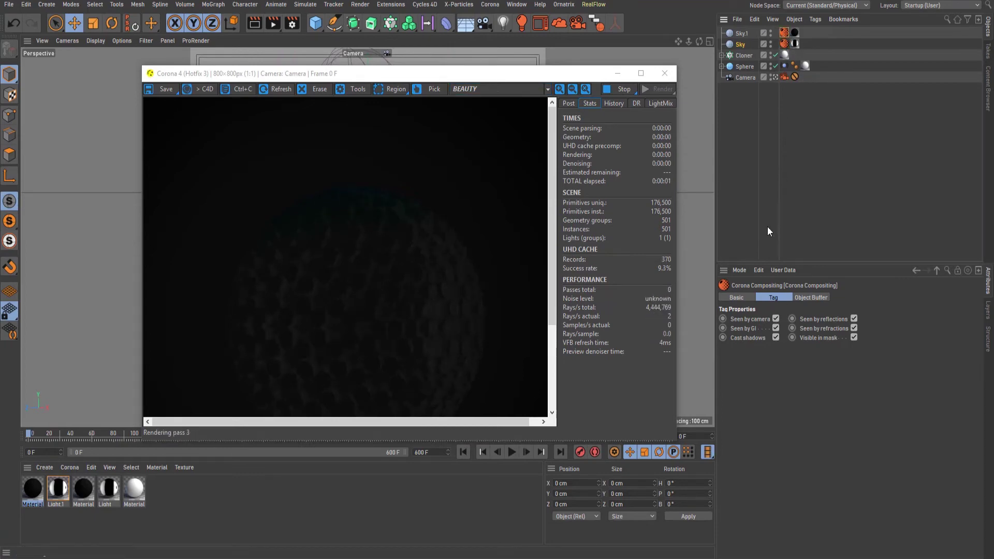
{"action": "left_click", "coordinate": [775, 329]}
{"action": "left_click", "coordinate": [776, 338]}
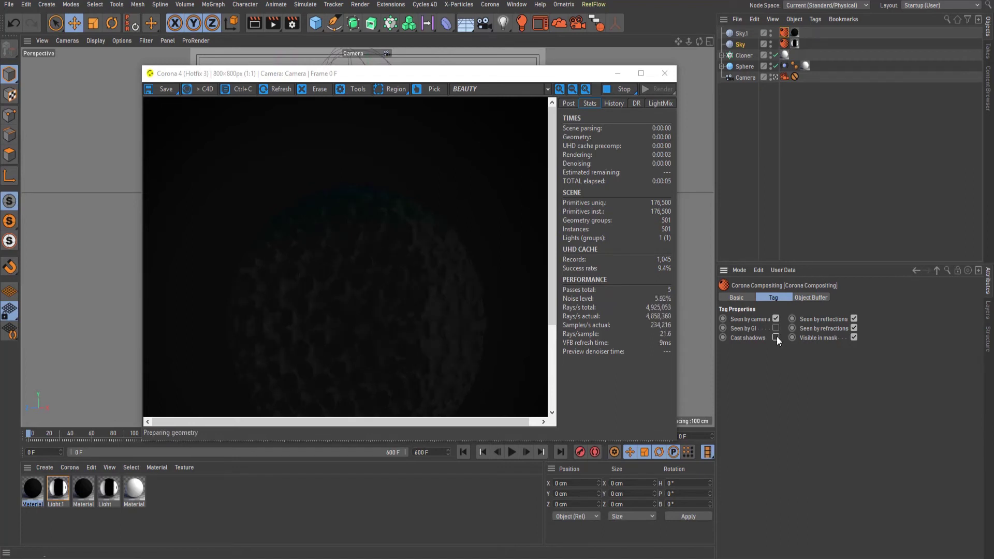
- Turn off Seen by reflections, Seen by refractions and Visible in mask on Sky.1's tag
{"action": "left_click", "coordinate": [854, 319]}
{"action": "left_click", "coordinate": [854, 328]}
{"action": "left_click", "coordinate": [854, 337]}
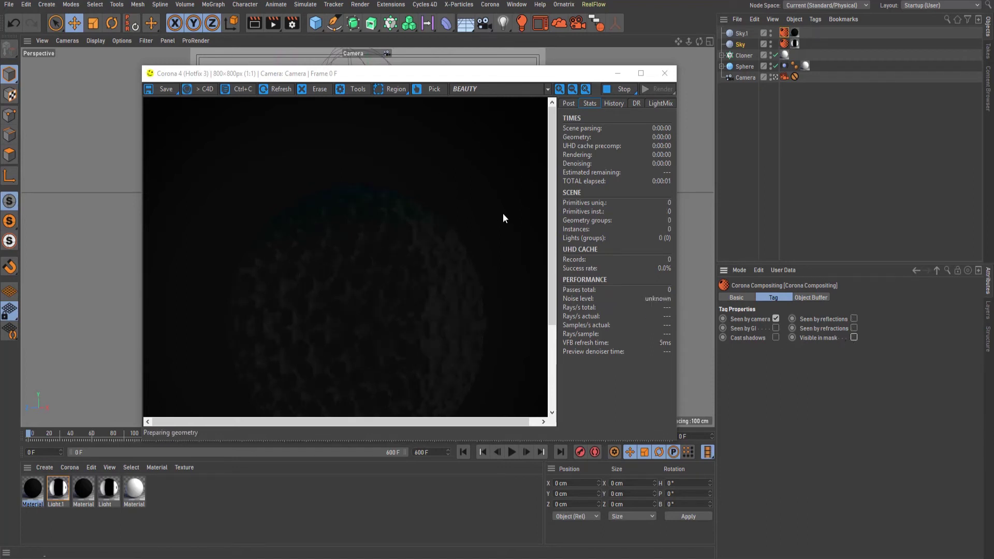
- Resize and reposition the Corona render window so the object list stays visible
{"action": "left_click_drag", "start_coordinate": [676, 426], "coordinate": [711, 489]}
{"action": "left_click_drag", "start_coordinate": [492, 72], "coordinate": [684, 51]}
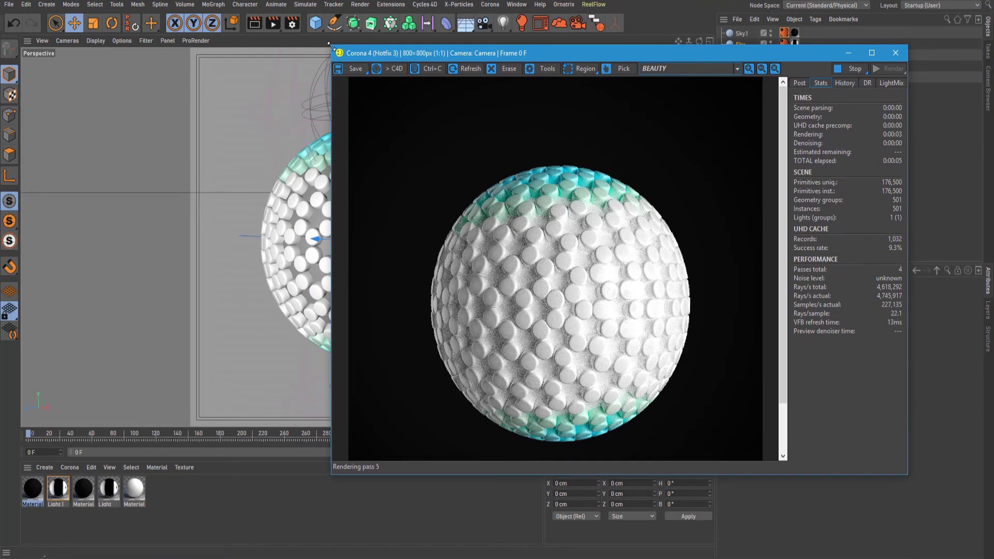
{"action": "left_click_drag", "start_coordinate": [330, 45], "coordinate": [349, 46]}
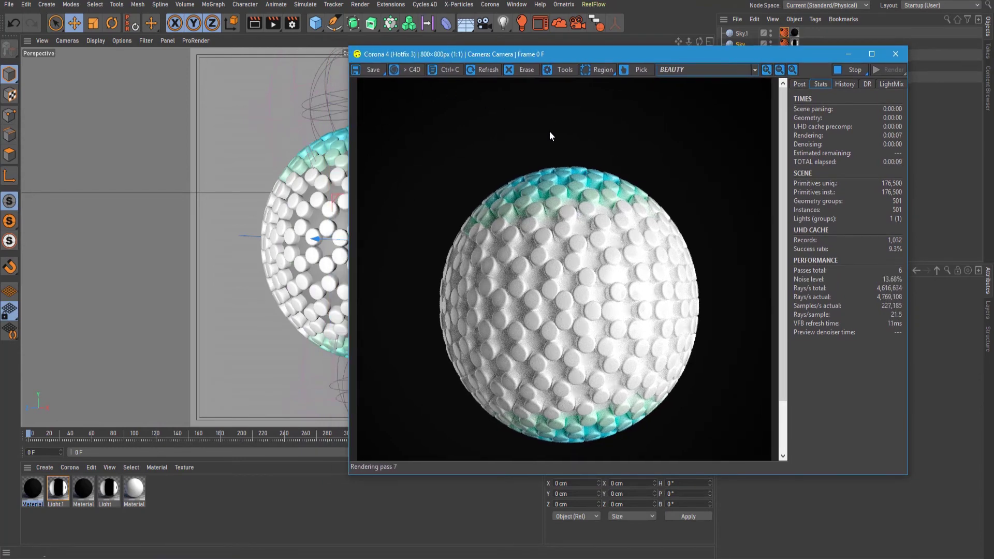
{"action": "left_click_drag", "start_coordinate": [796, 52], "coordinate": [609, 18]}
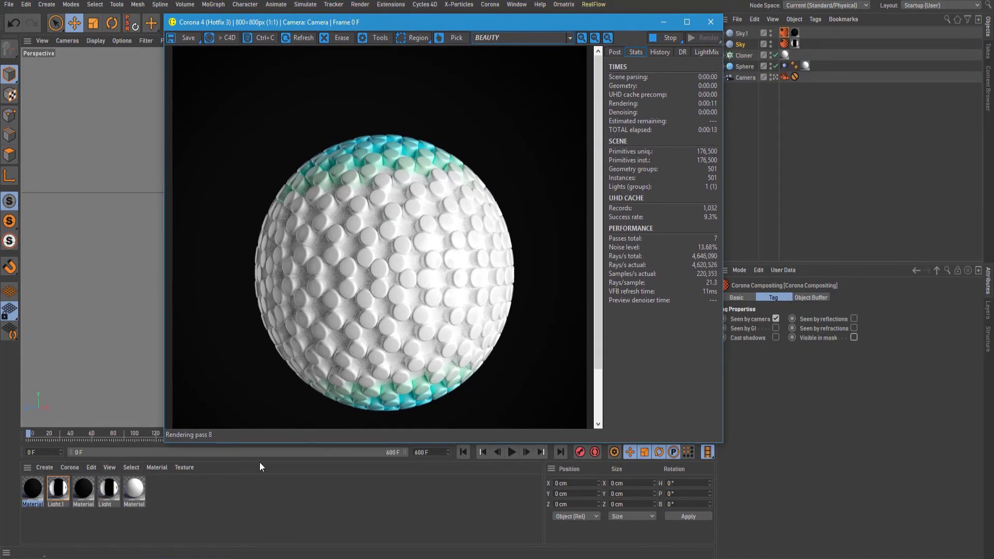
{"action": "left_click_drag", "start_coordinate": [165, 15], "coordinate": [189, 17]}
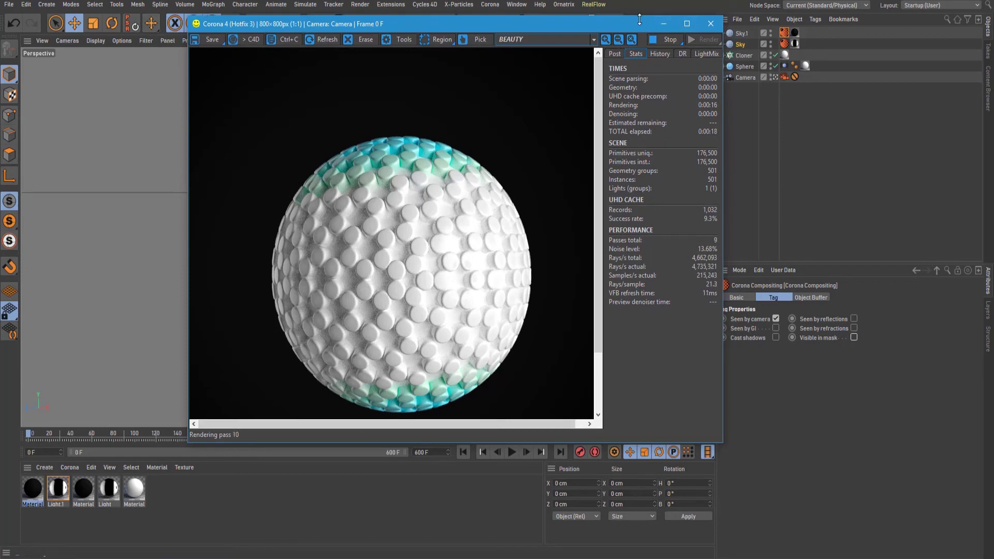
{"action": "left_click_drag", "start_coordinate": [627, 25], "coordinate": [614, 23]}
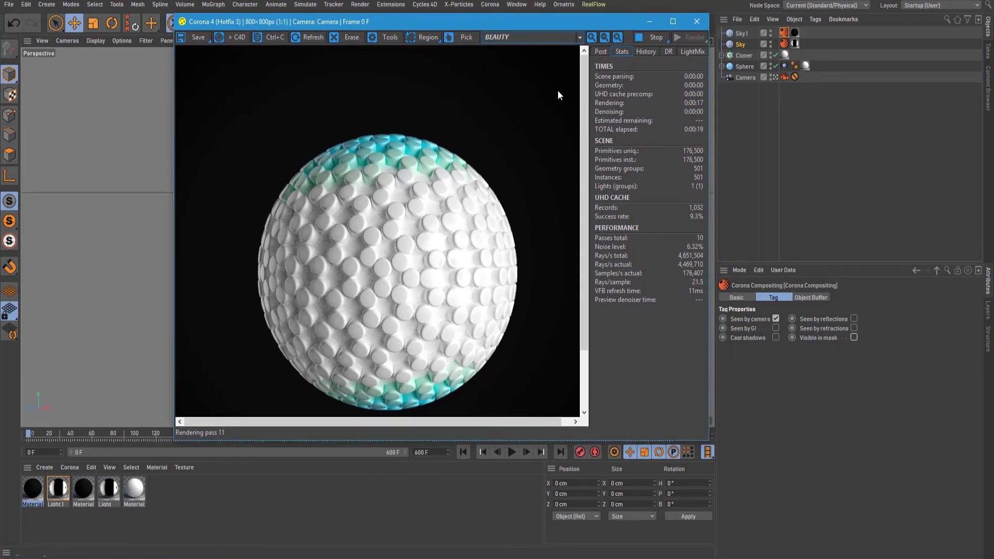
- Create a new Corona material and give its diffuse a MoGraph Color Shader texture
{"action": "left_click", "coordinate": [76, 467]}
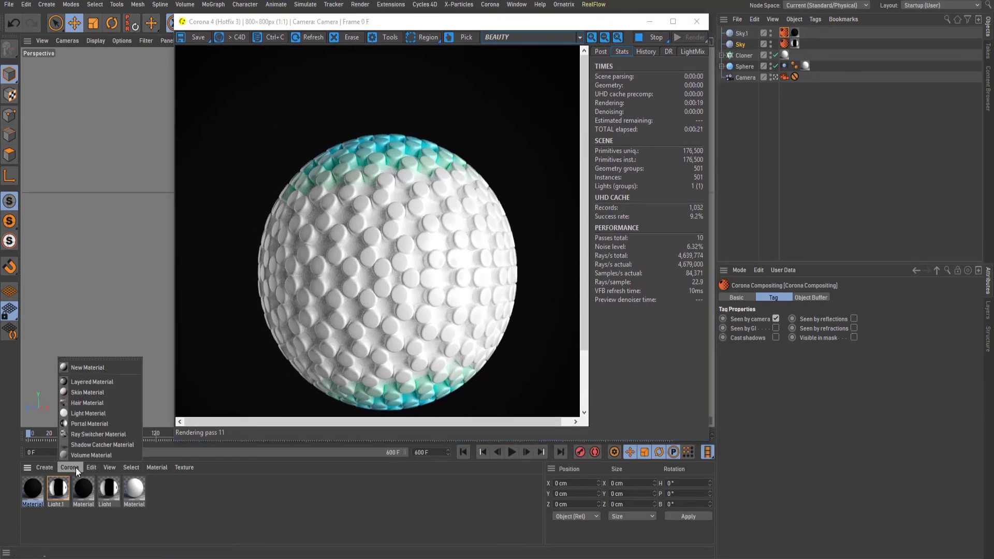
{"action": "left_click", "coordinate": [86, 367]}
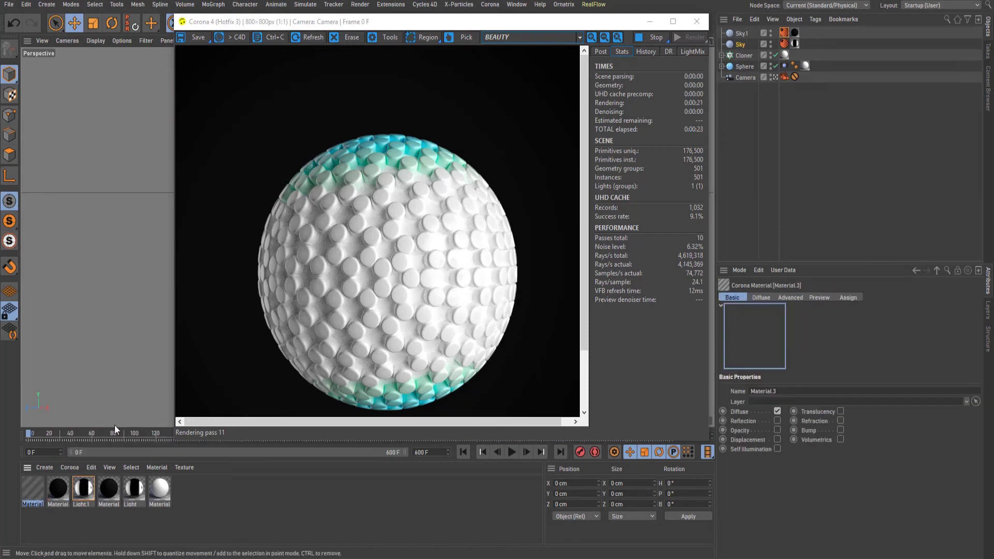
{"action": "double_click", "coordinate": [36, 495]}
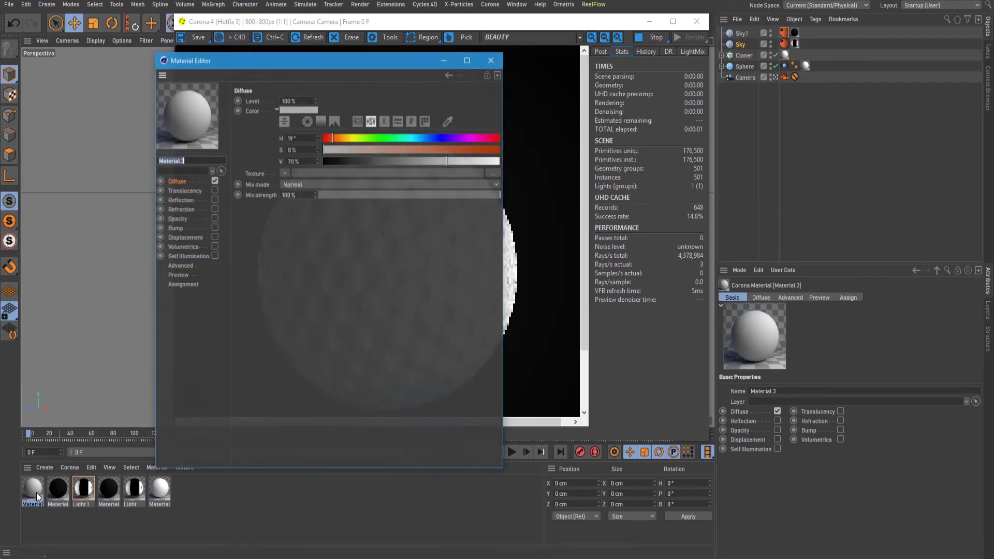
{"action": "left_click", "coordinate": [183, 181]}
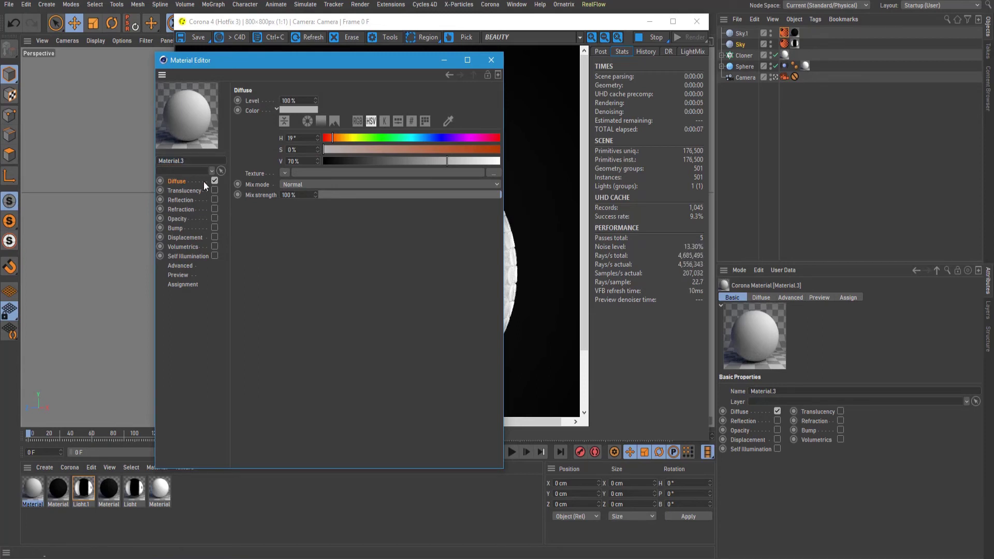
{"action": "left_click", "coordinate": [285, 173]}
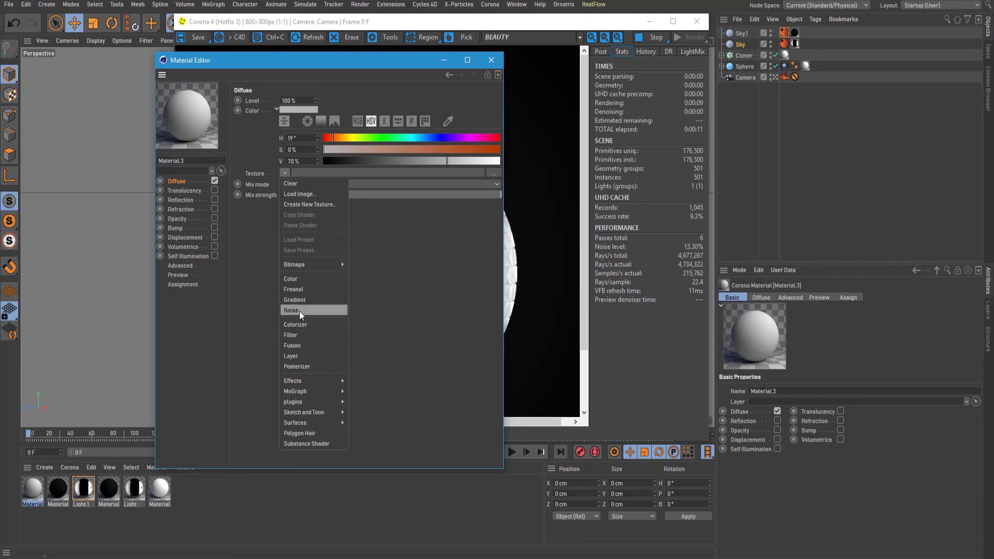
{"action": "mouse_move", "coordinate": [305, 382]}
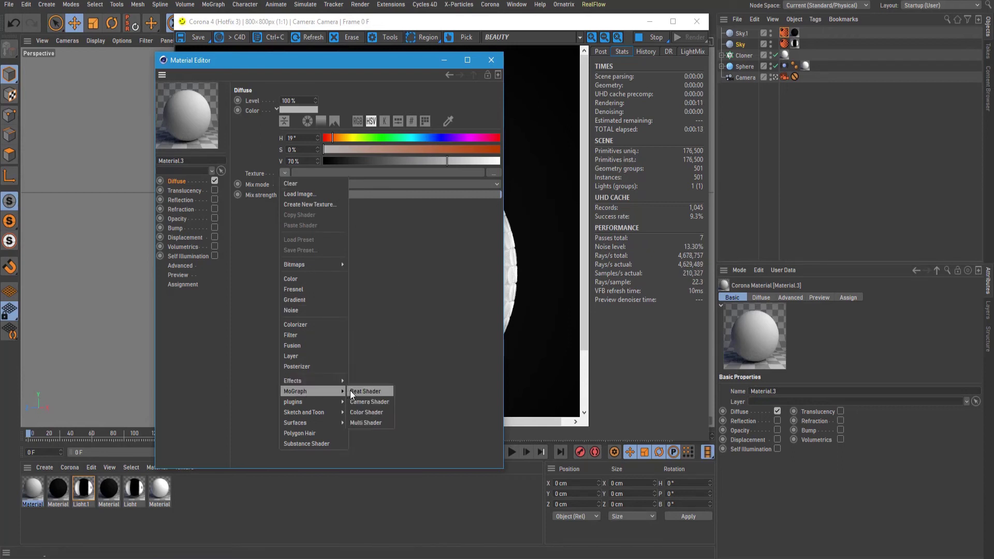
{"action": "left_click", "coordinate": [362, 412]}
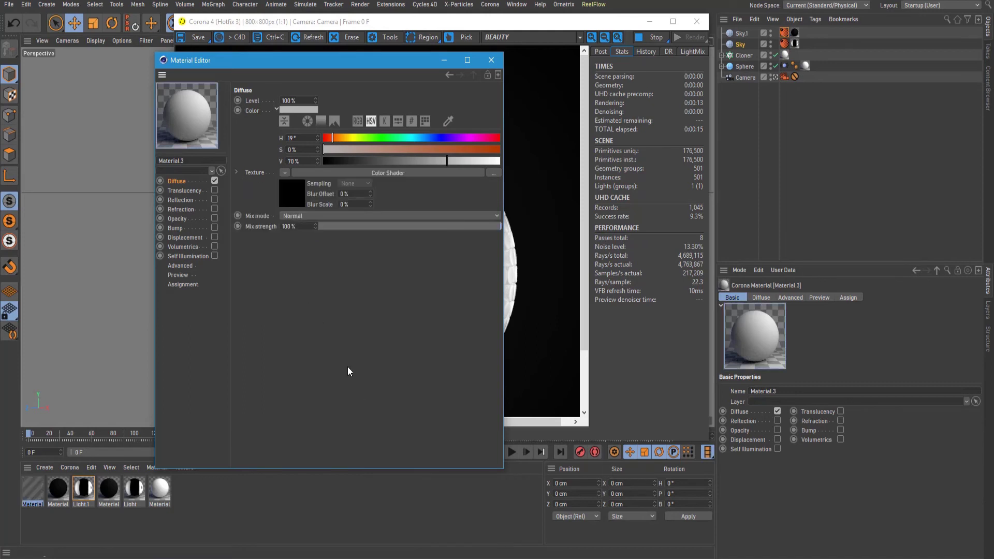
- Enable reflection on the material with glossiness 0.85, then close the material editor
{"action": "left_click", "coordinate": [215, 200]}
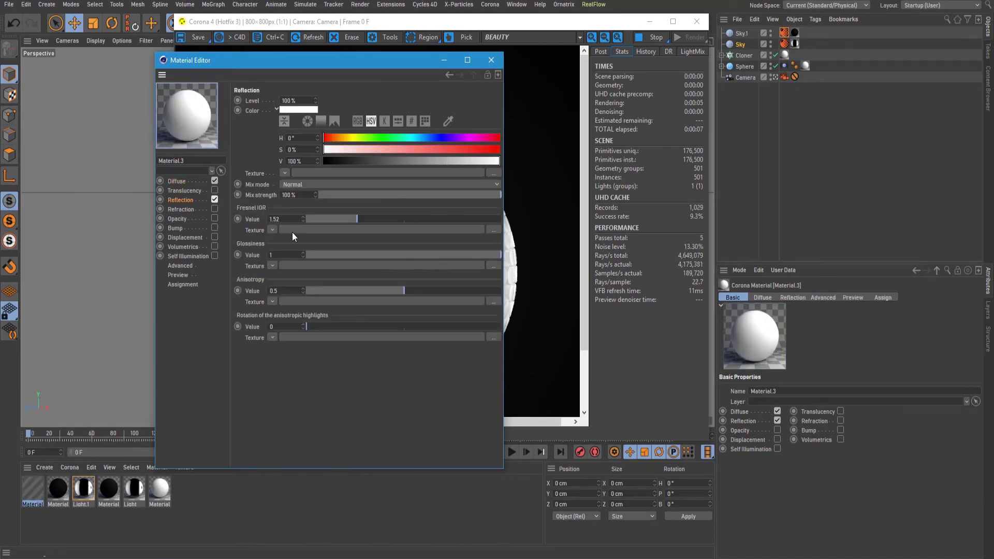
{"action": "left_click", "coordinate": [287, 254]}
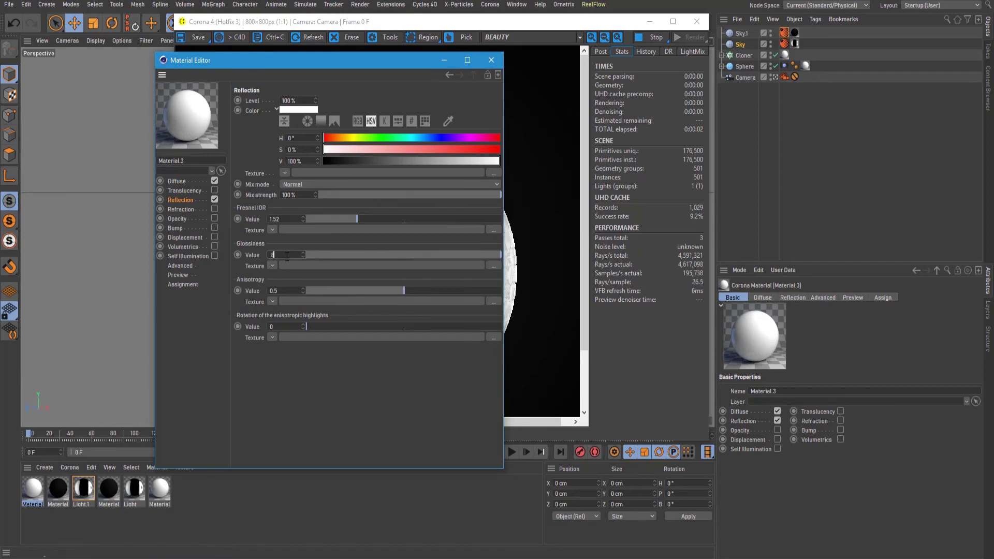
{"action": "type", "text": "0.85"}
{"action": "key", "text": "Return"}
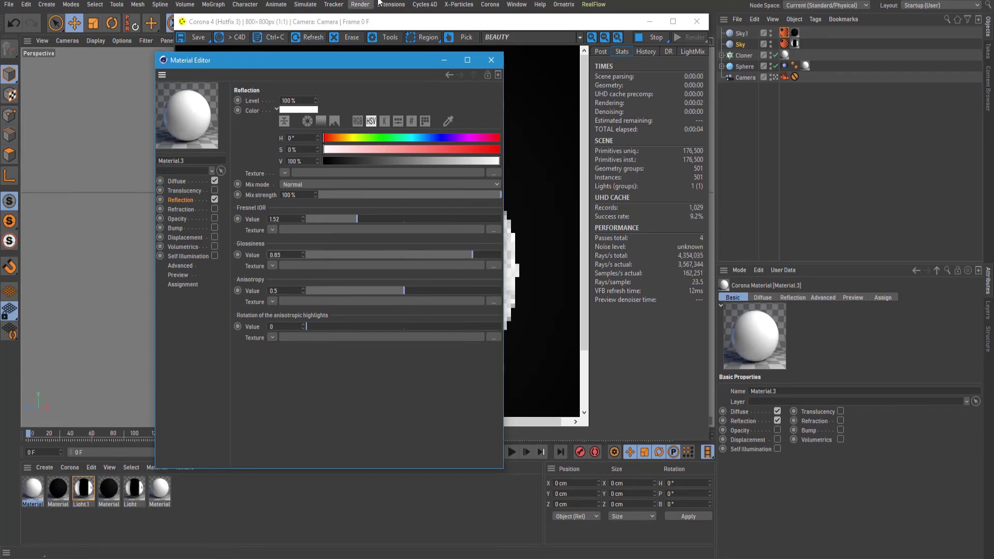
{"action": "left_click", "coordinate": [490, 62]}
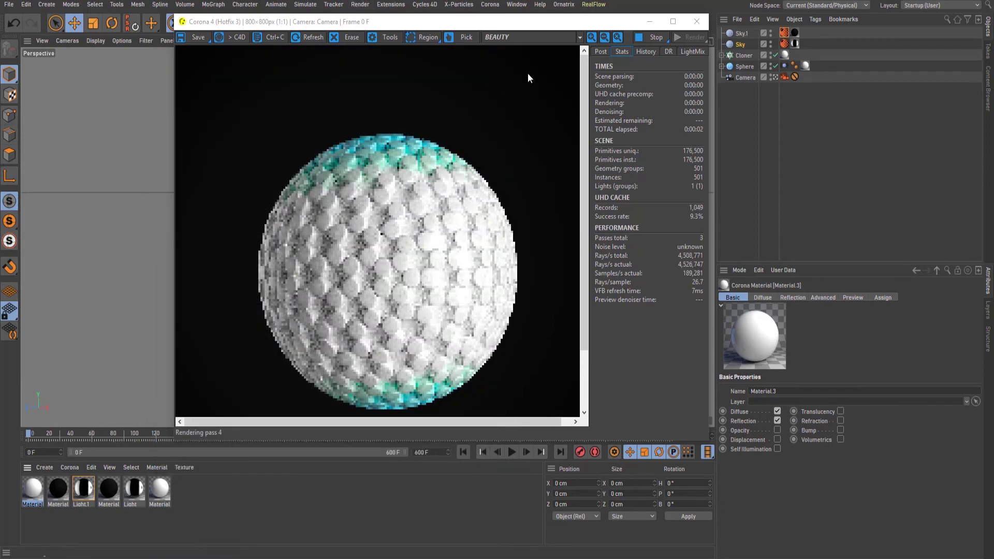
{"action": "left_click_drag", "start_coordinate": [518, 26], "coordinate": [495, 26]}
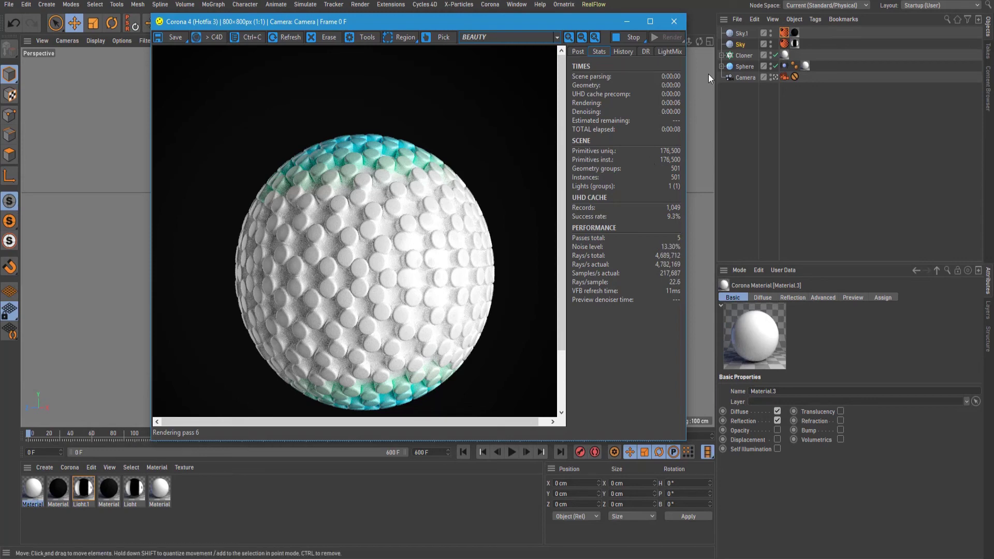
- Move the Material.3 tag onto the Sphere object so the clones render all-white
{"action": "left_click", "coordinate": [806, 66]}
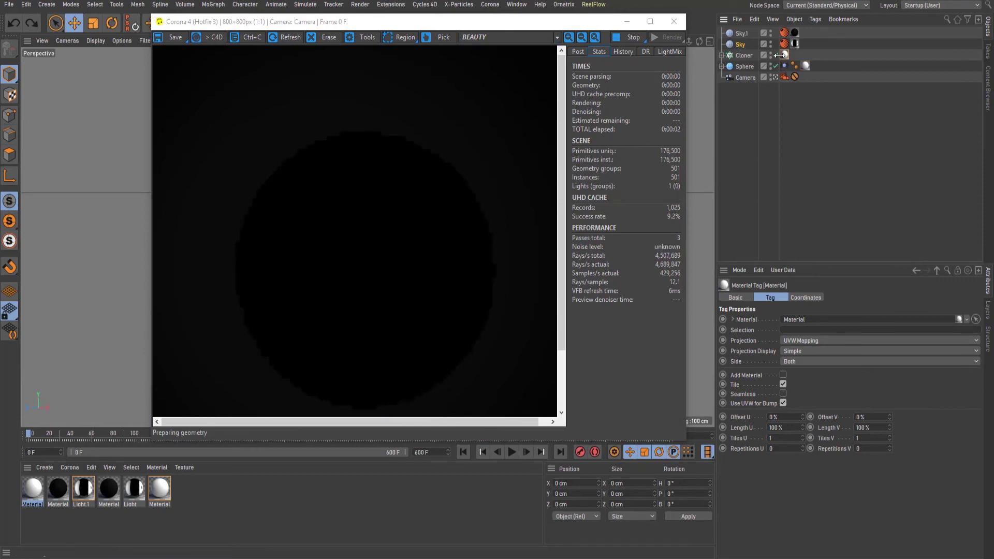
{"action": "mouse_move", "coordinate": [781, 56]}
{"action": "left_mouse_down"}
{"action": "mouse_move", "coordinate": [805, 64]}
{"action": "mouse_move", "coordinate": [408, 216]}
{"action": "mouse_move", "coordinate": [35, 495]}
{"action": "mouse_move", "coordinate": [785, 55]}
{"action": "left_mouse_up"}
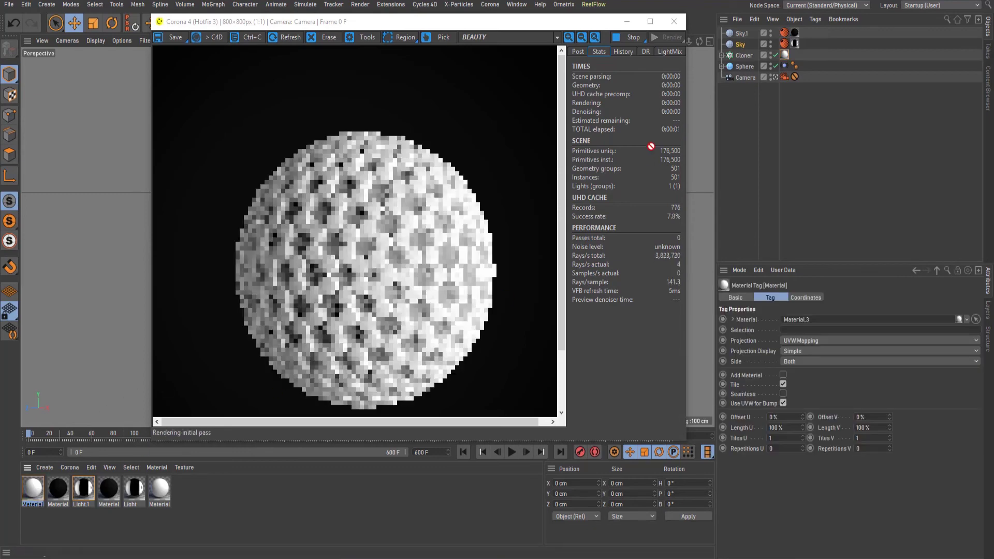
{"action": "left_click_drag", "start_coordinate": [652, 135], "coordinate": [747, 66]}
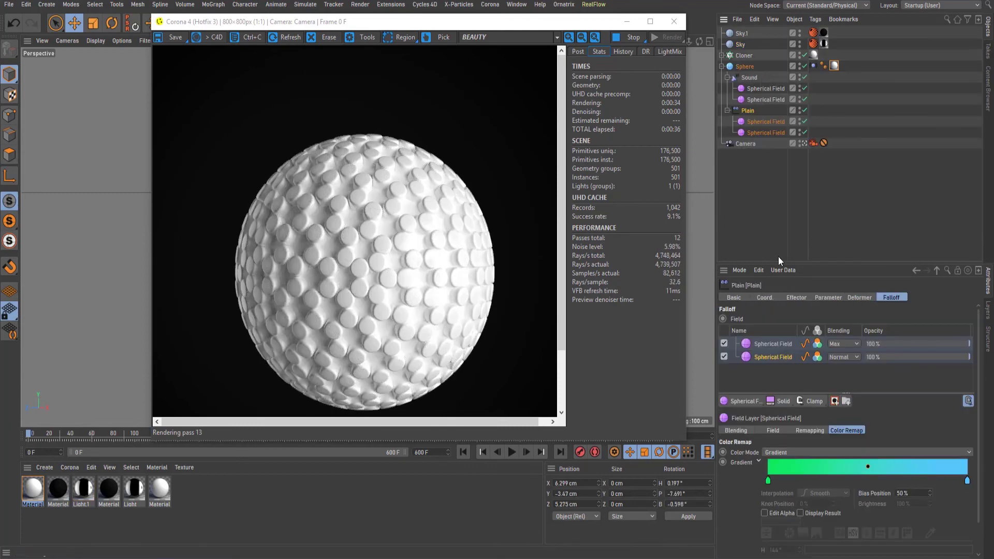
- Restart the interactive render and select the topmost Spherical Field in Plain's falloff
{"action": "left_click", "coordinate": [632, 37]}
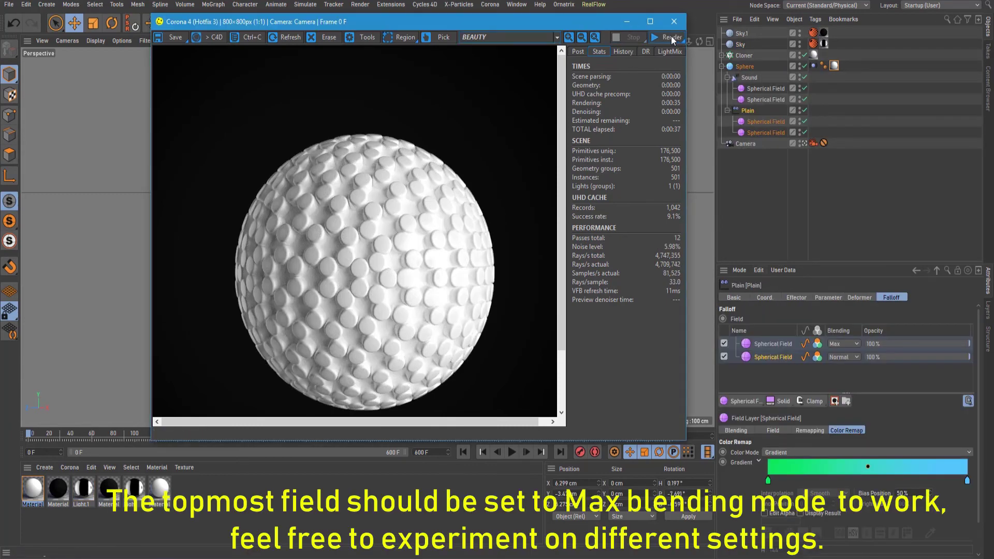
{"action": "left_click", "coordinate": [671, 37]}
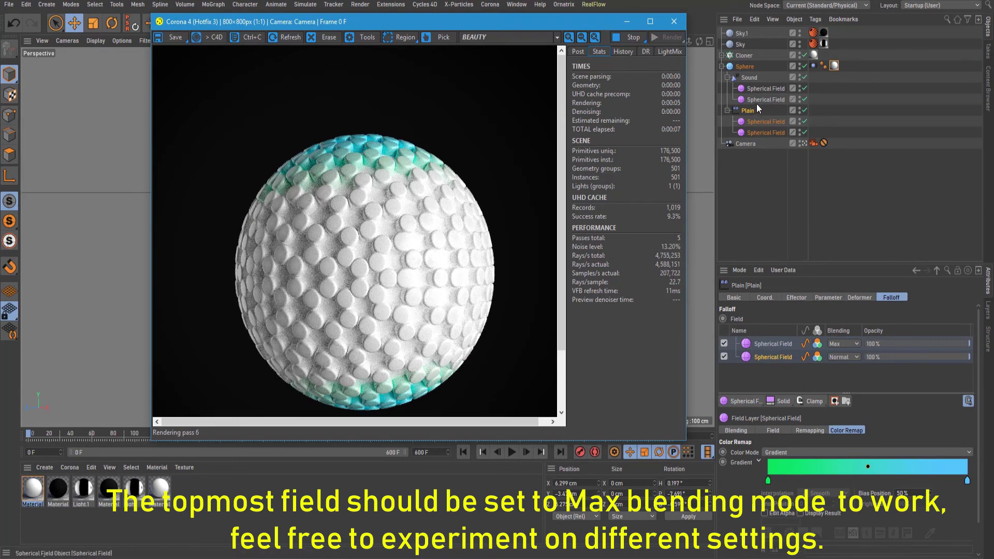
{"action": "left_click", "coordinate": [747, 143]}
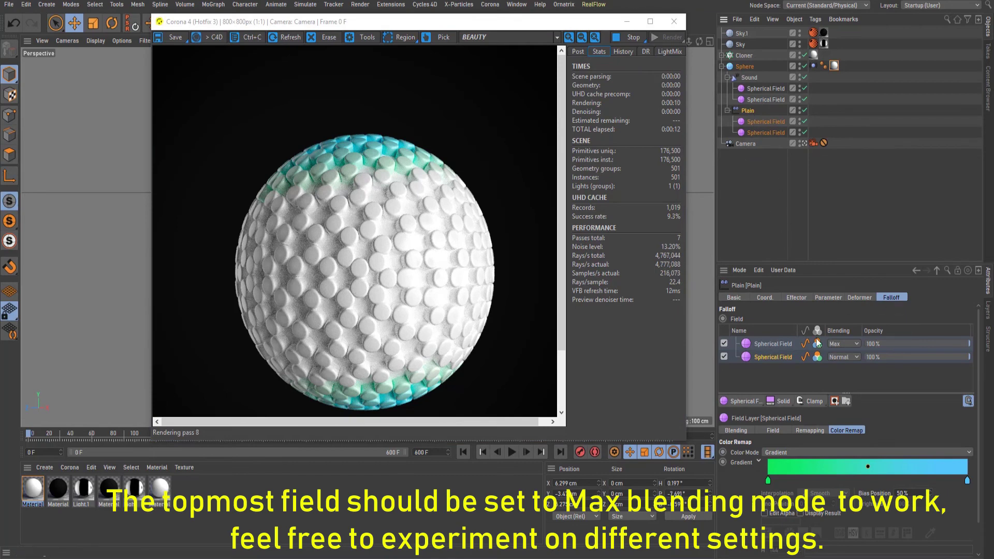
{"action": "left_click", "coordinate": [781, 343]}
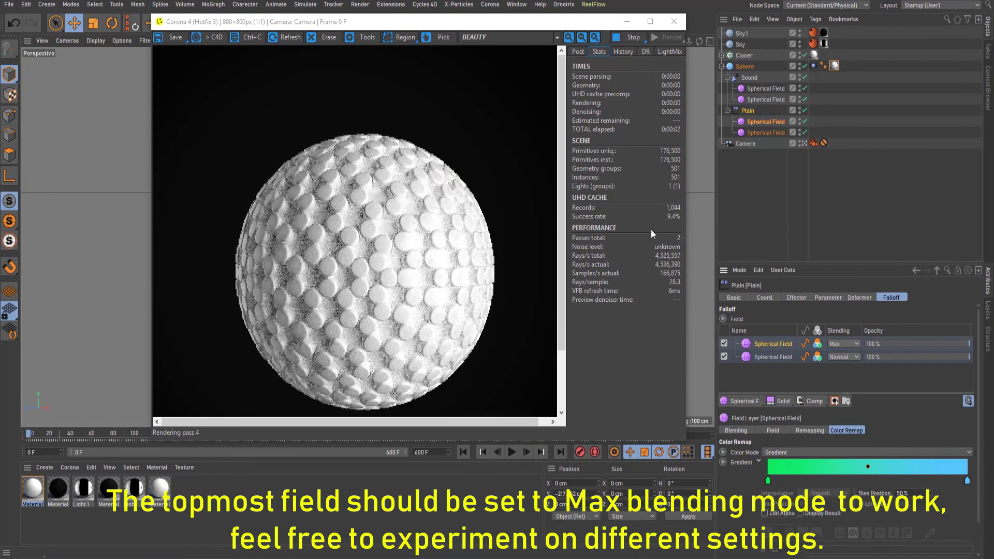
- Restart Corona interactive rendering and enlarge the render preview to see cyan-tipped clones
{"action": "left_click", "coordinate": [637, 39]}
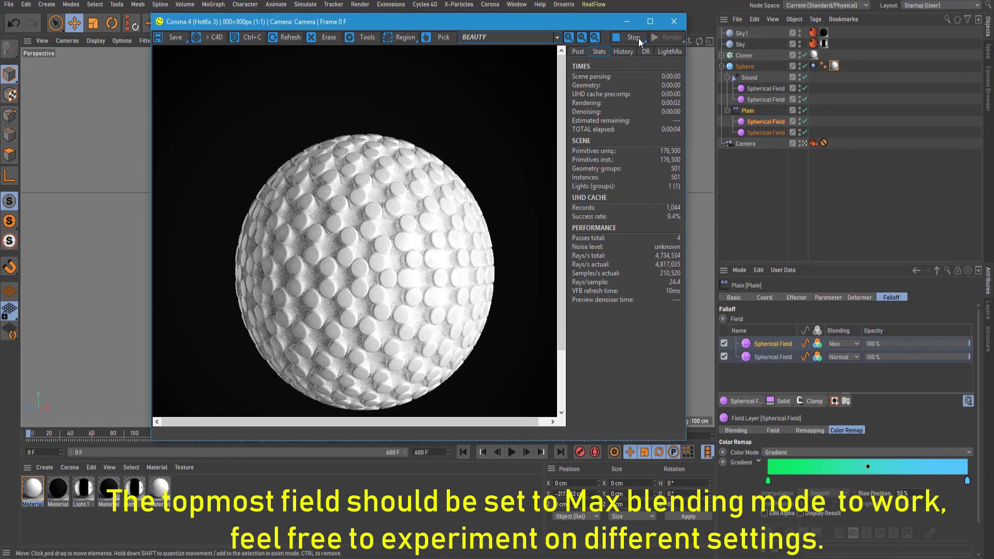
{"action": "left_click", "coordinate": [673, 39]}
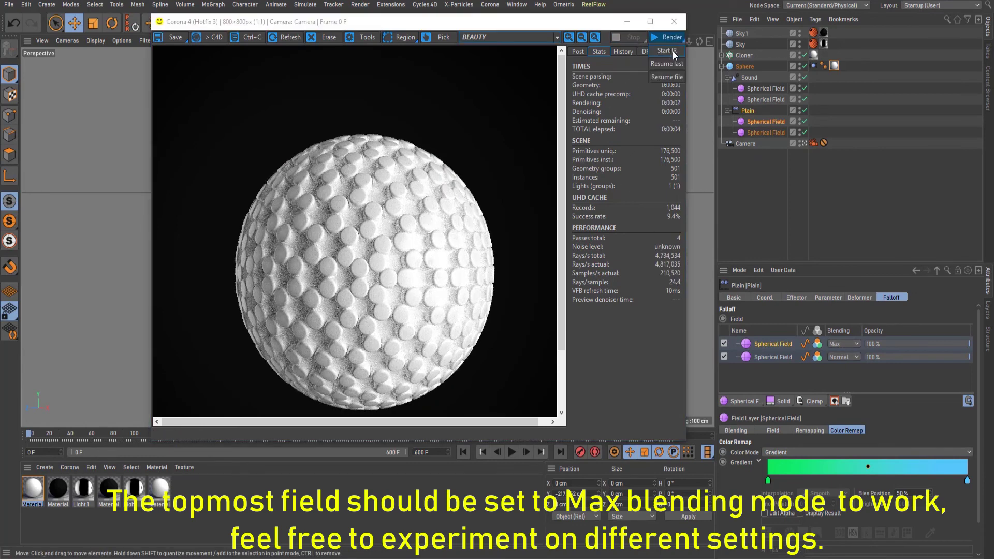
{"action": "left_click", "coordinate": [672, 50]}
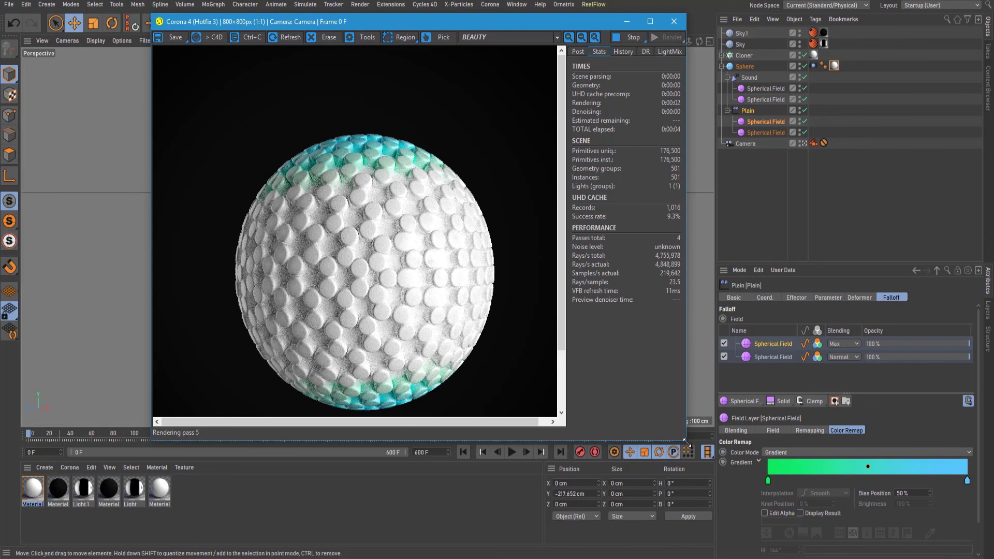
{"action": "left_click_drag", "start_coordinate": [687, 441], "coordinate": [692, 474]}
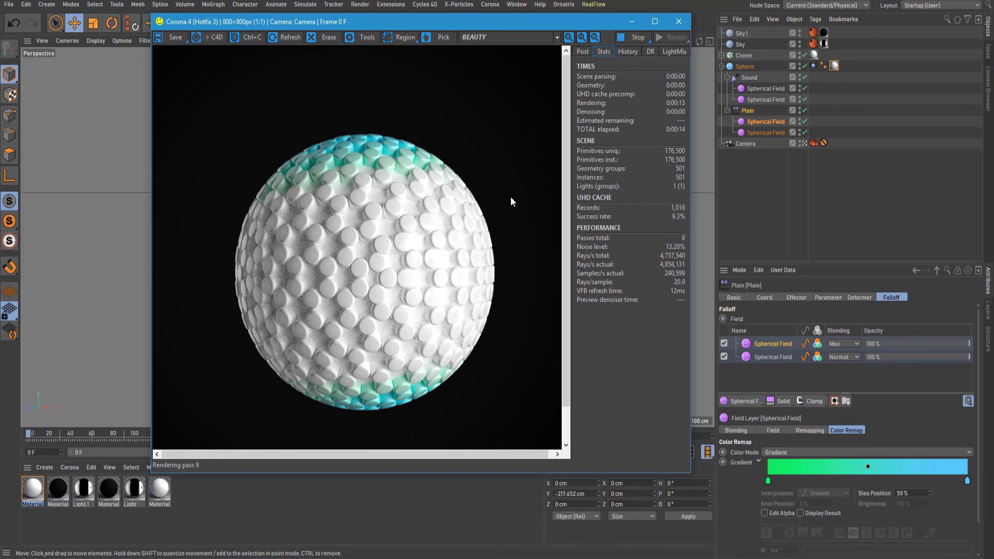
- Close the render preview and set the render output format to MP4
{"action": "left_click", "coordinate": [679, 23]}
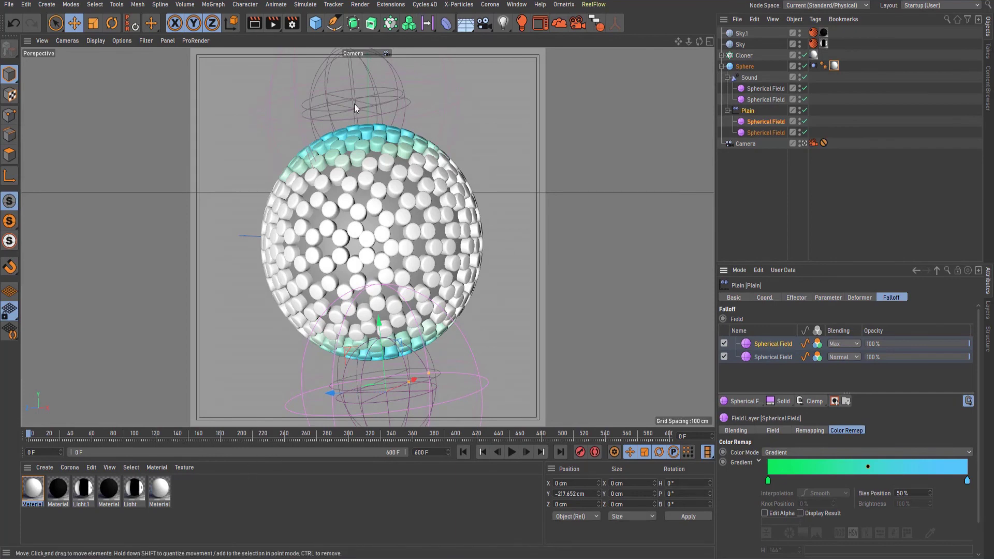
{"action": "left_click", "coordinate": [292, 22]}
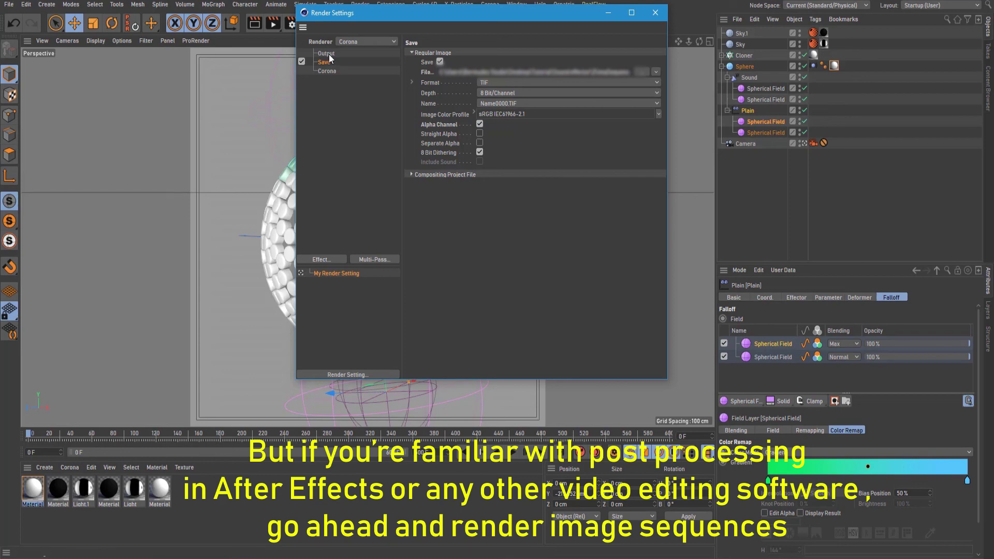
{"action": "left_click", "coordinate": [507, 86]}
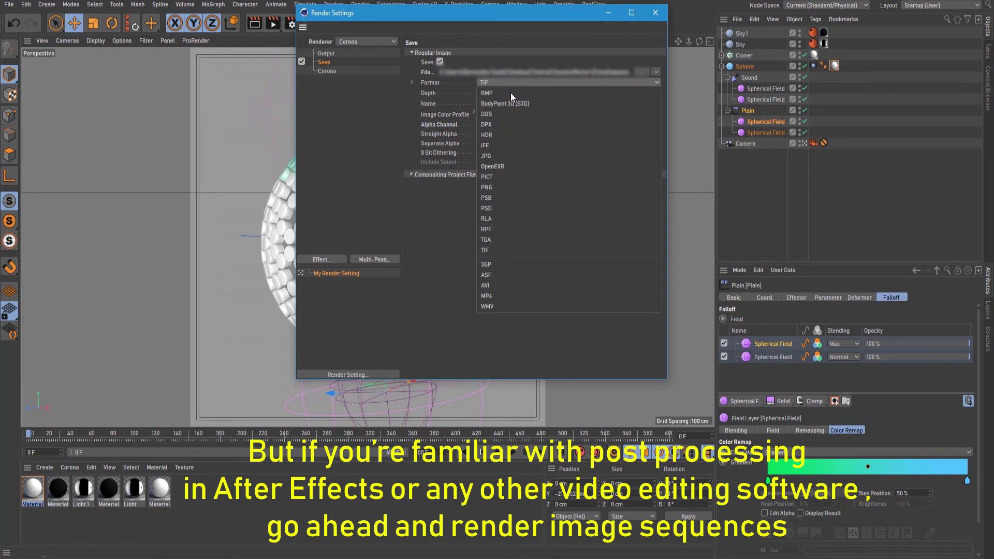
{"action": "left_click", "coordinate": [516, 295]}
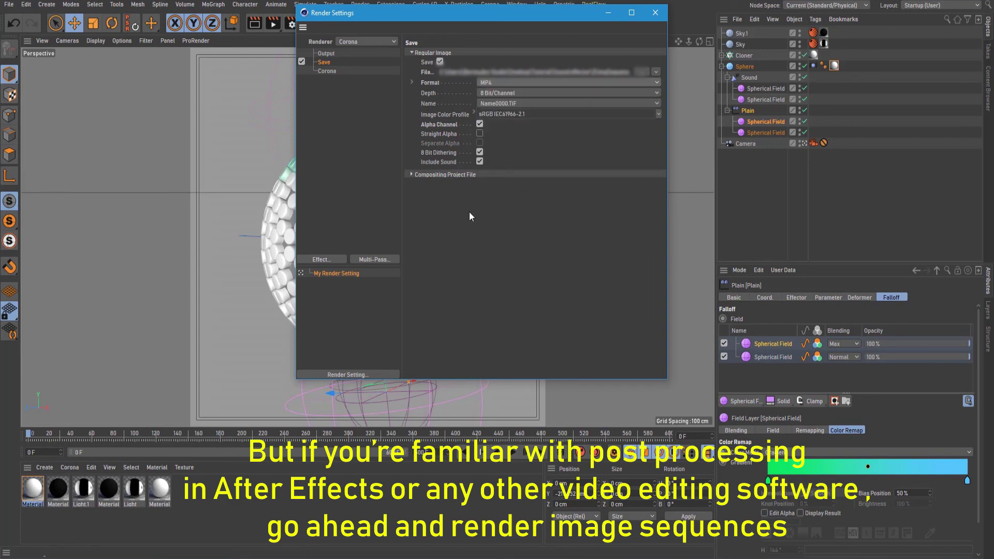
- Confirm the Corona pass limit of 8 and high-quality denoising
{"action": "left_click", "coordinate": [362, 95]}
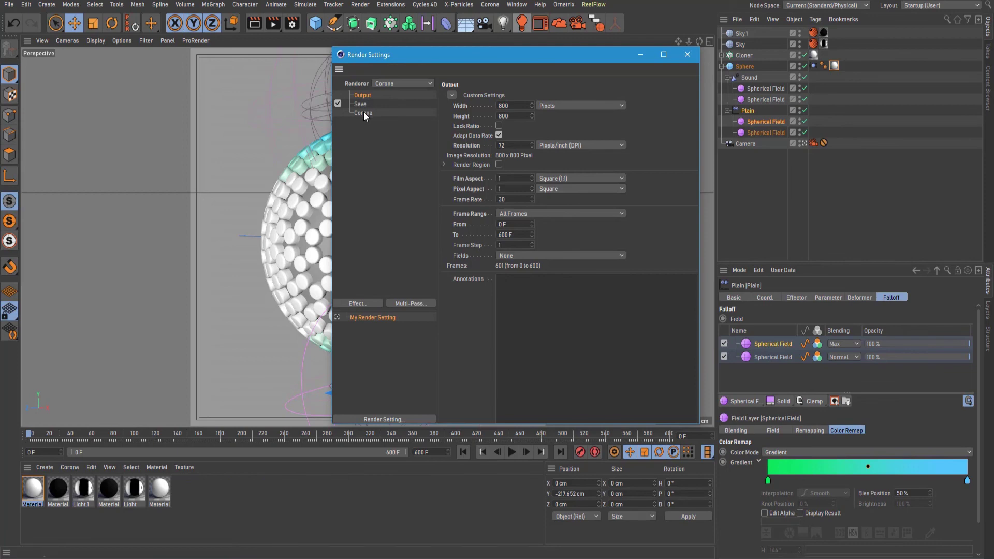
{"action": "left_click", "coordinate": [363, 112]}
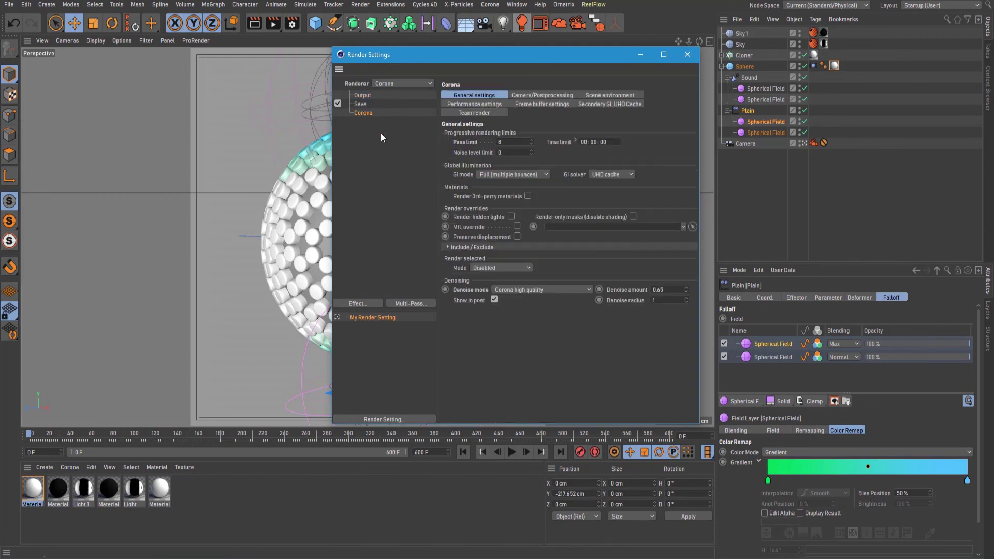
{"action": "double_click", "coordinate": [518, 142]}
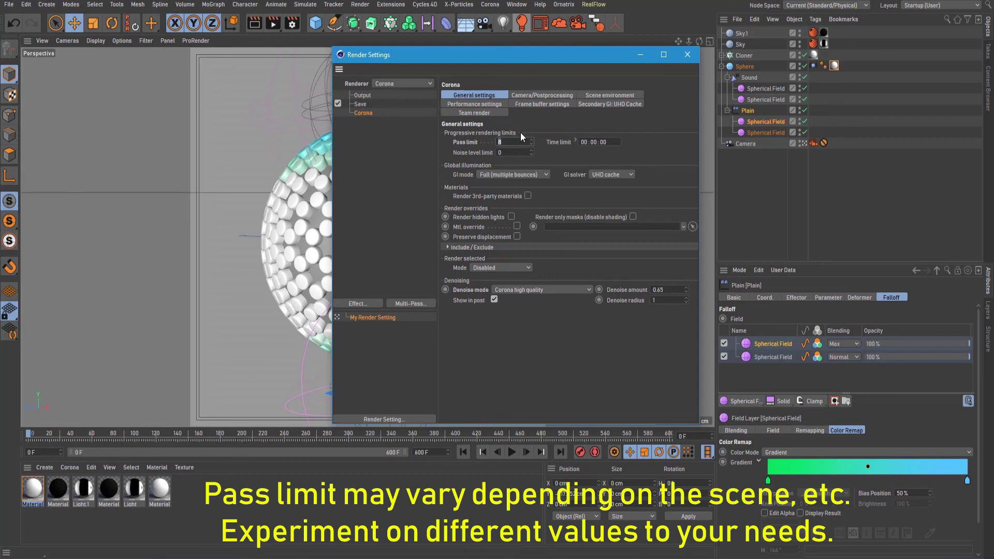
{"action": "left_click", "coordinate": [533, 289]}
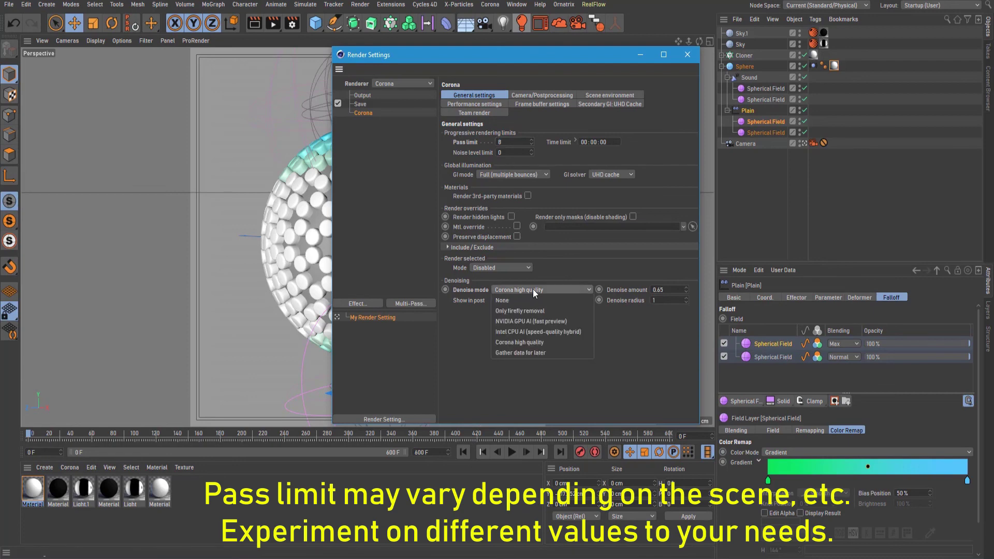
{"action": "left_click", "coordinate": [530, 343]}
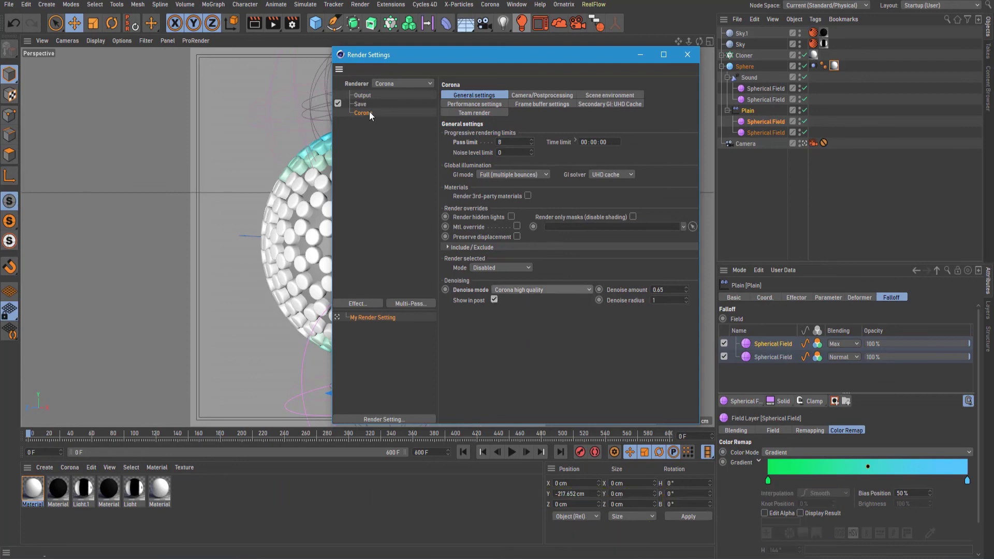
- Check the save path and keep the frame range at All Frames, then close settings
{"action": "left_click", "coordinate": [364, 96]}
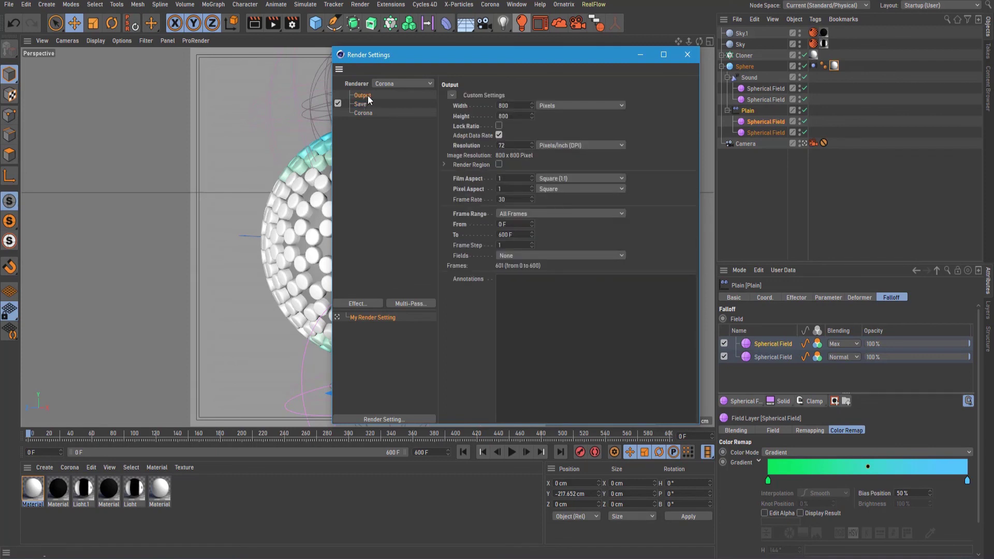
{"action": "left_click", "coordinate": [366, 104]}
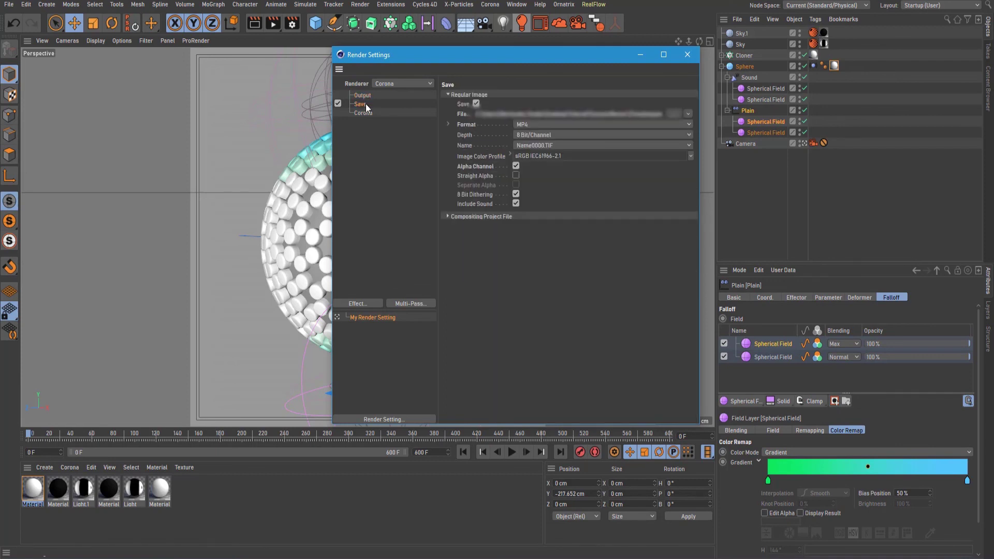
{"action": "double_click", "coordinate": [642, 114]}
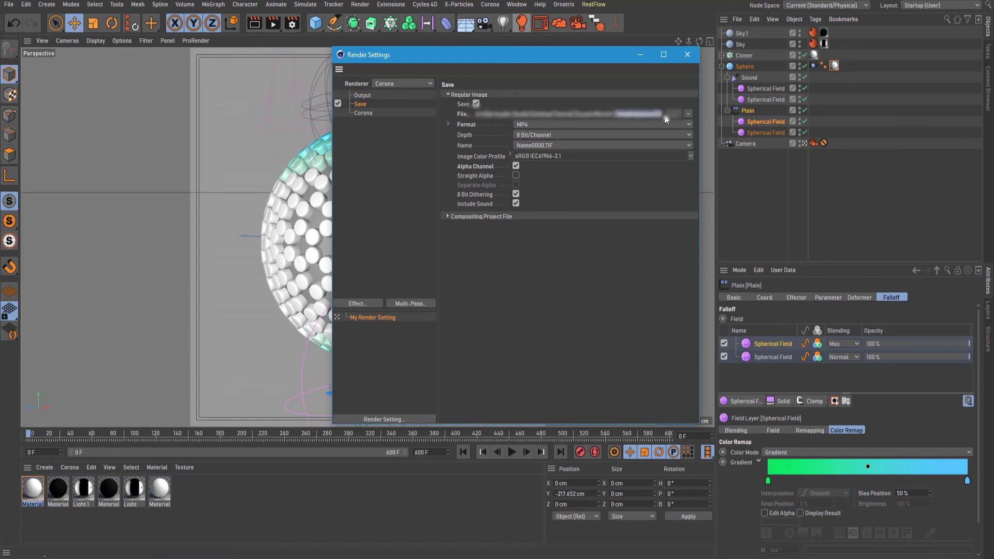
{"action": "left_click", "coordinate": [371, 114]}
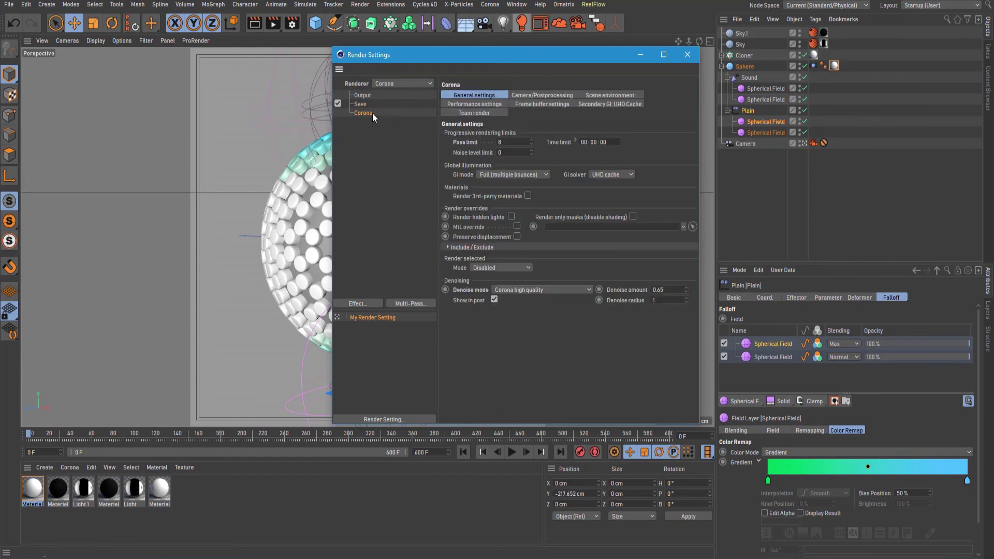
{"action": "left_click", "coordinate": [363, 95]}
{"action": "left_click", "coordinate": [552, 214]}
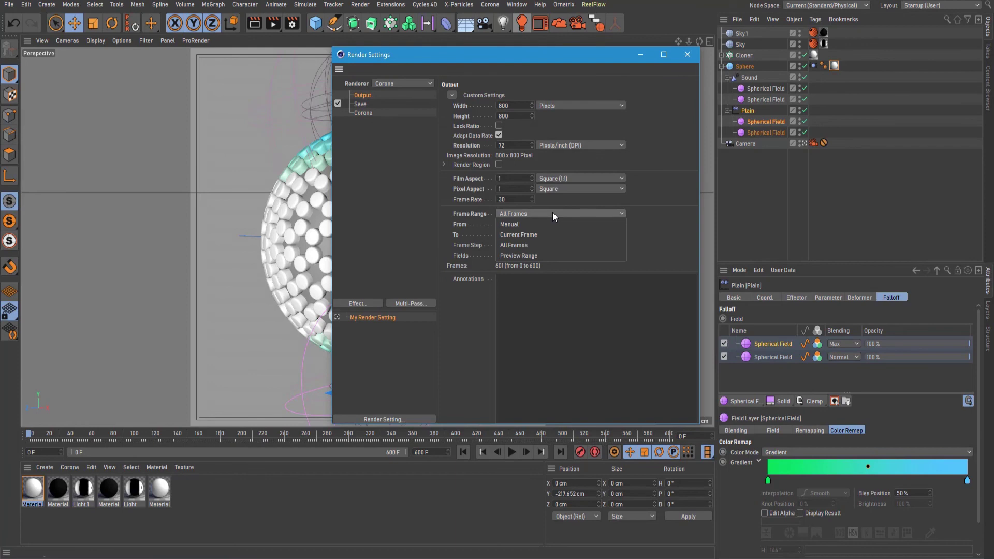
{"action": "left_click", "coordinate": [543, 247]}
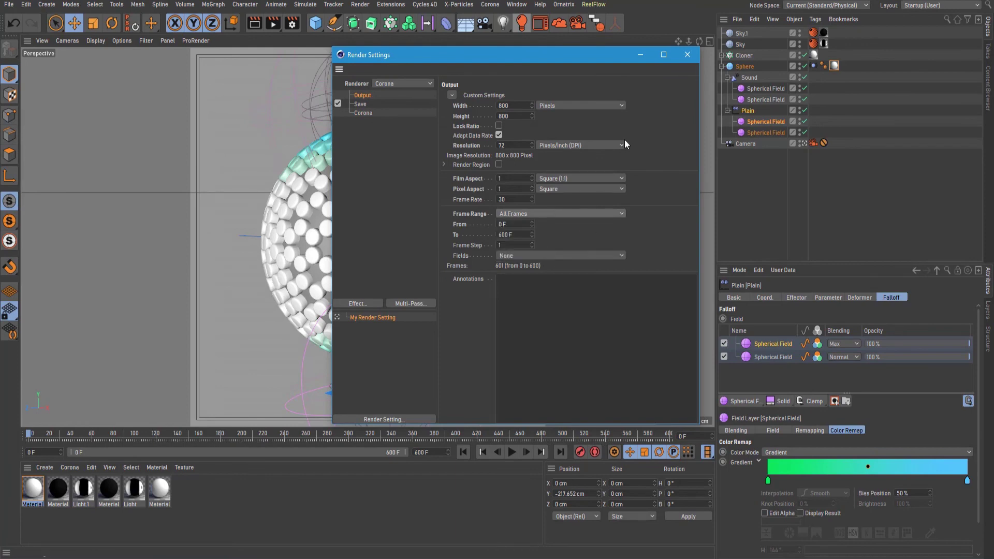
{"action": "left_click", "coordinate": [685, 55]}
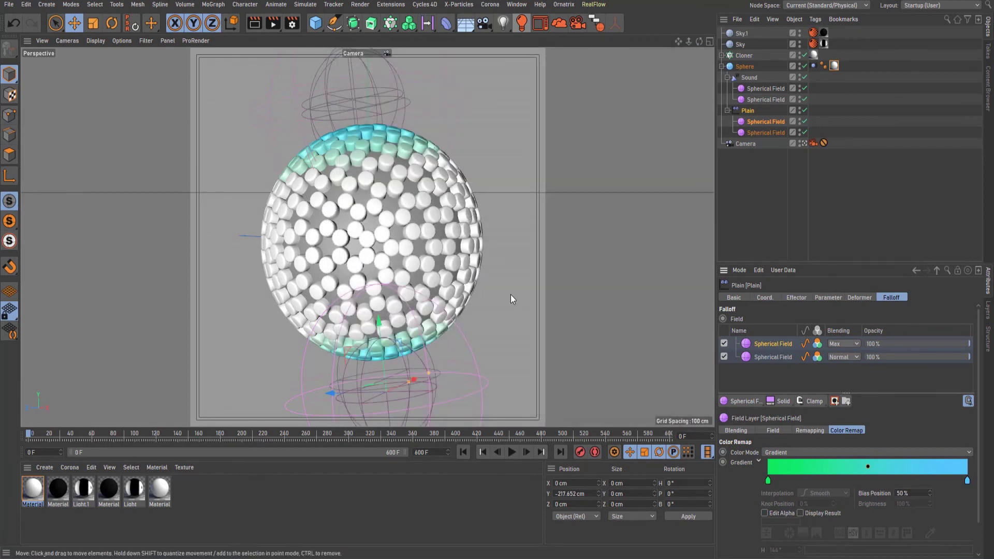